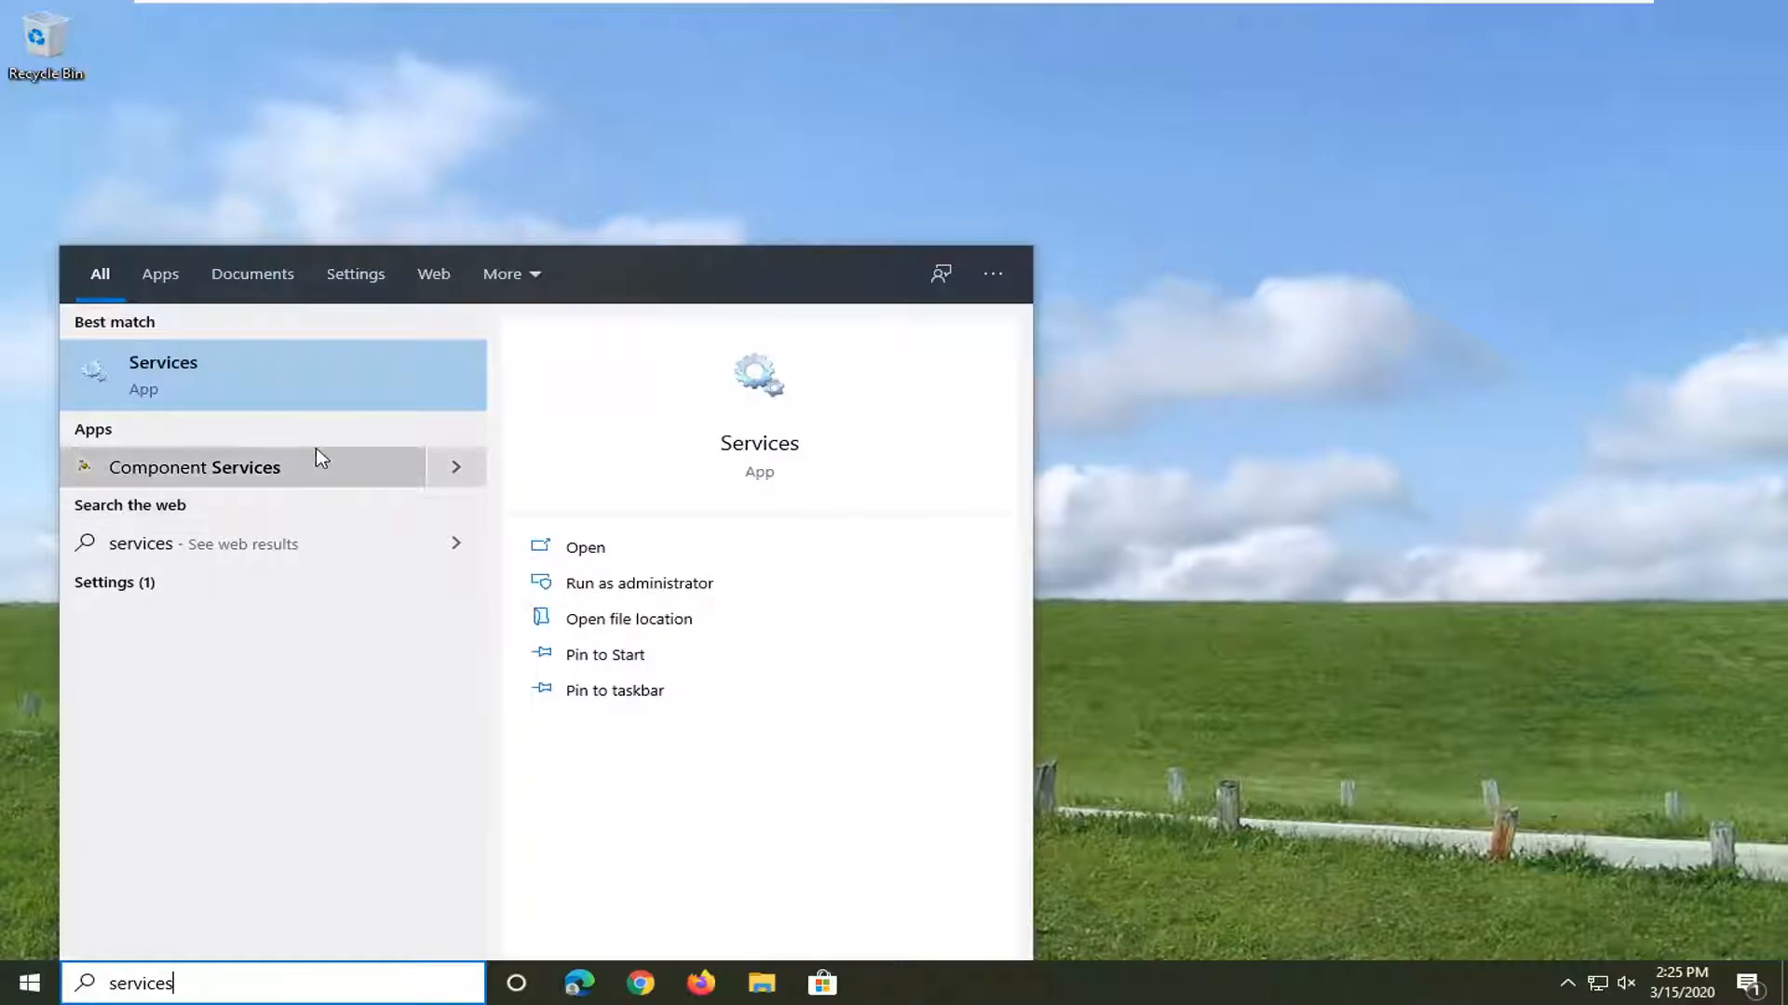
- Open the Services console and bring up the properties of the Background Intelligent Transfer Service
click(186, 368)
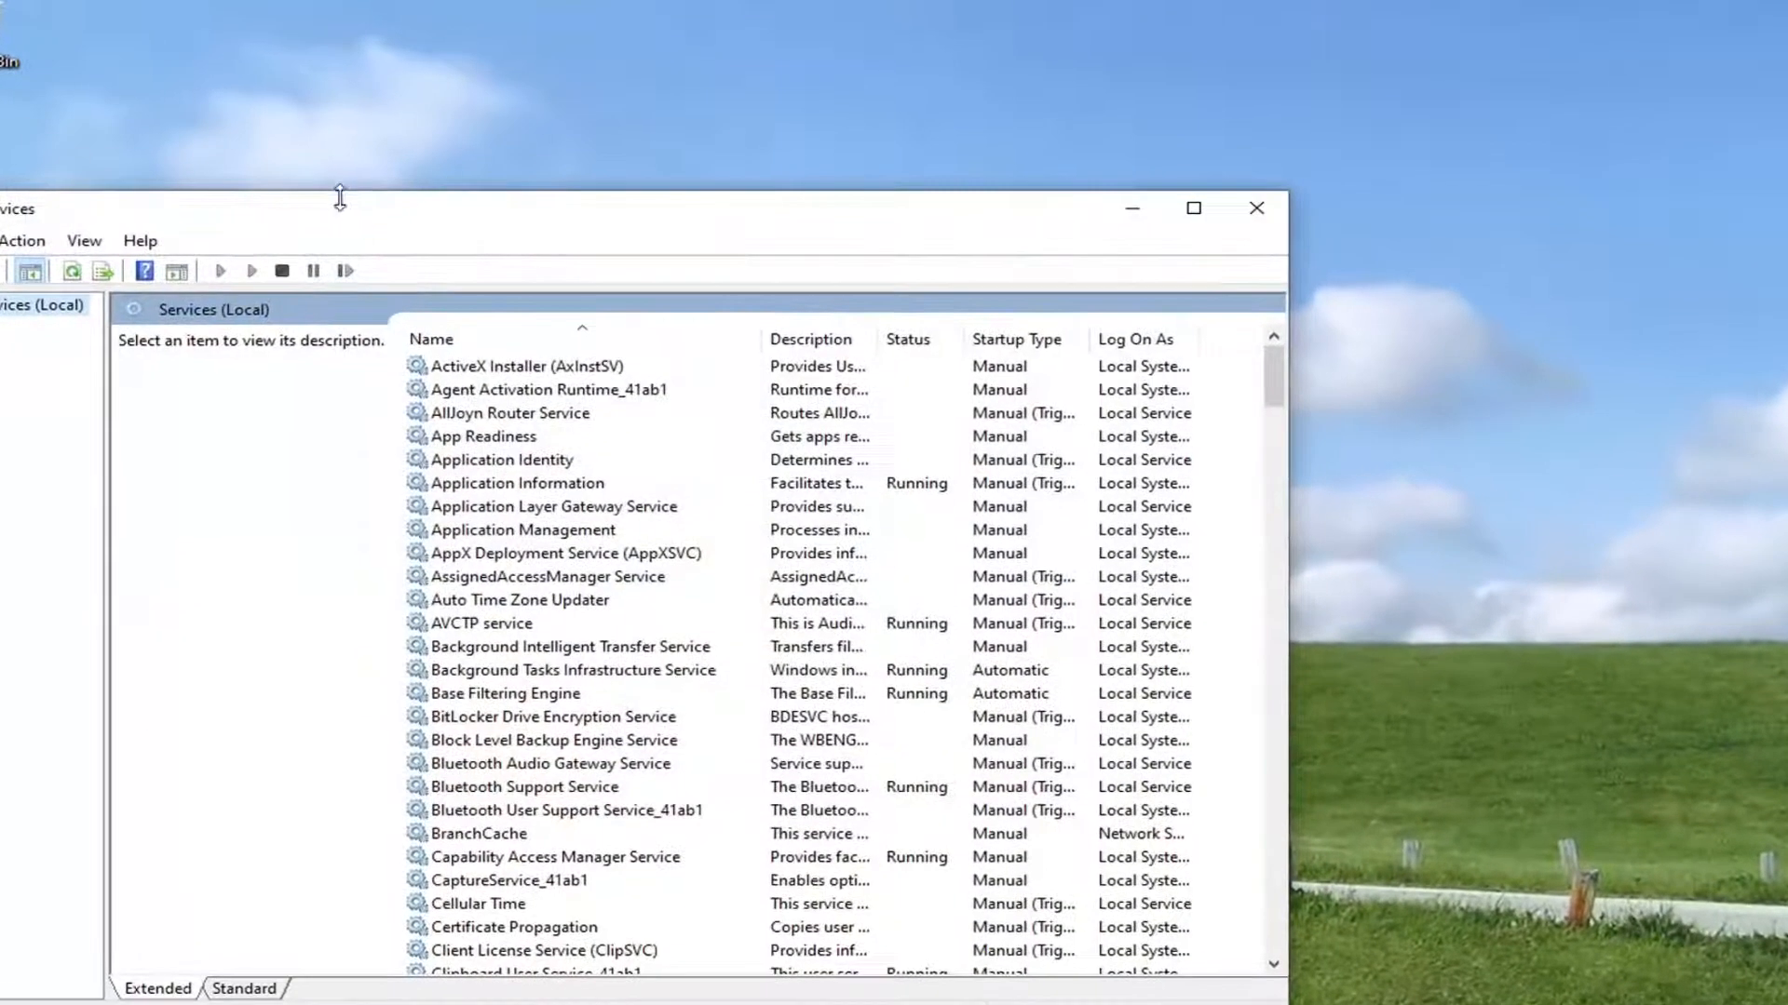
drag(339, 199, 655, 105)
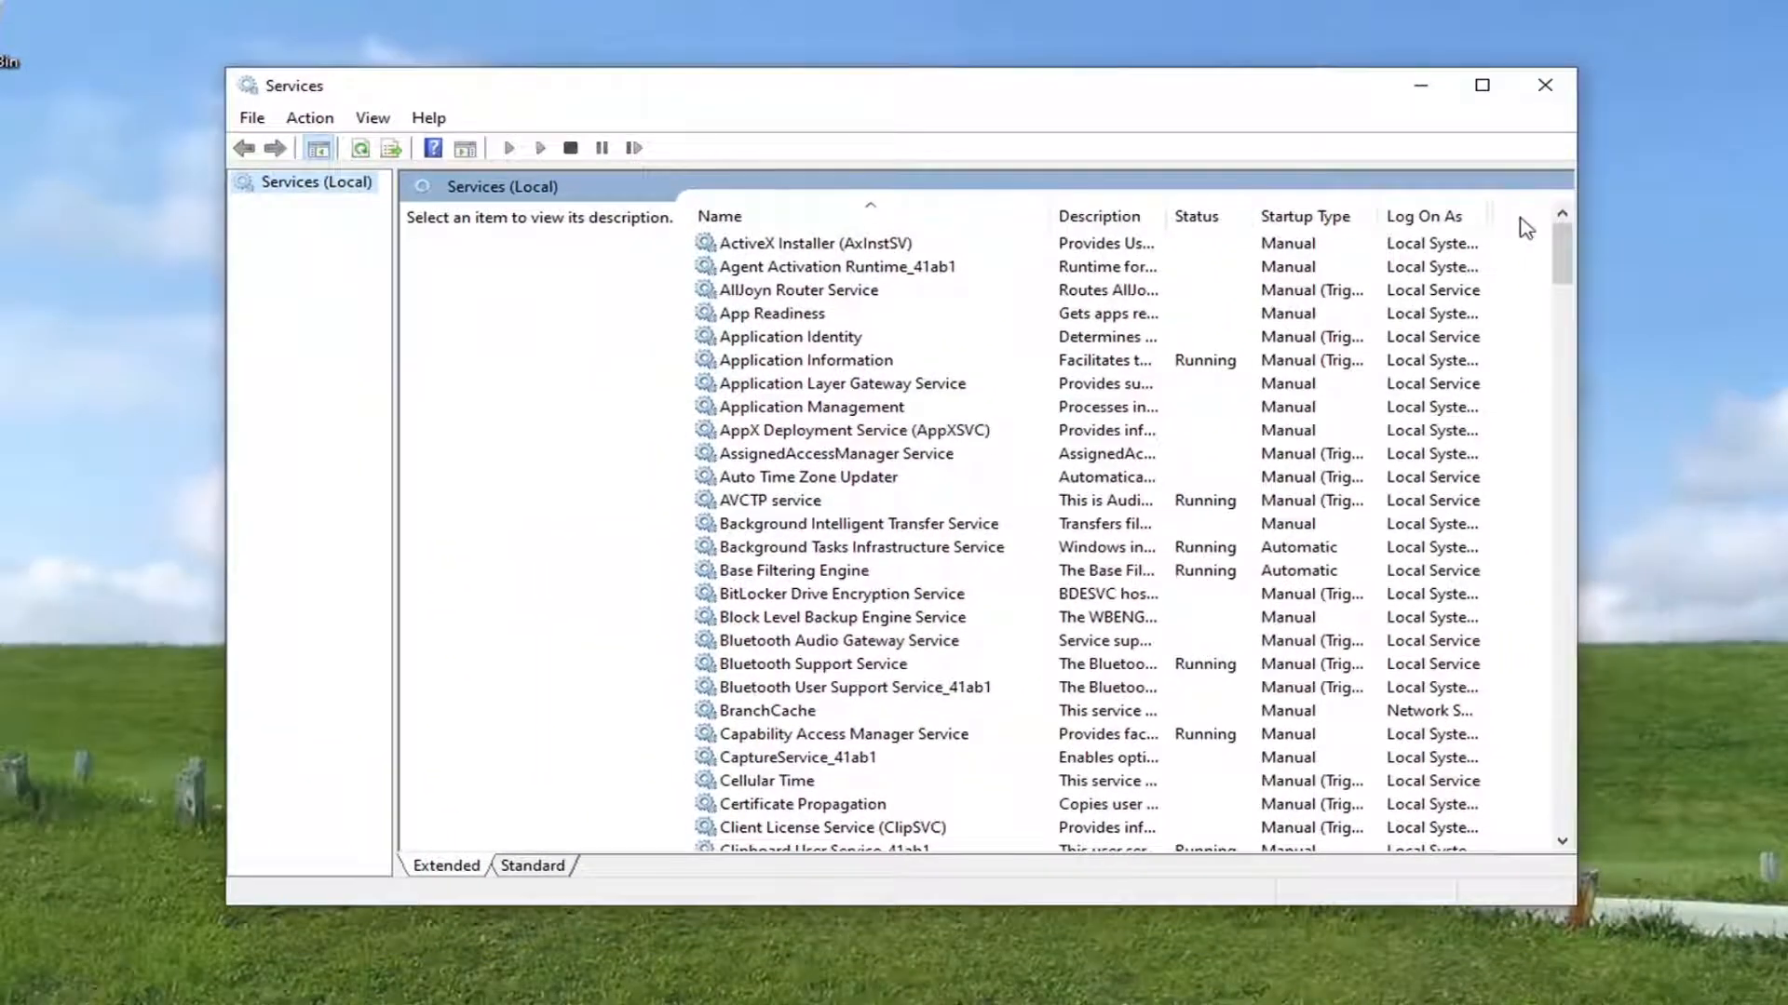
click(809, 527)
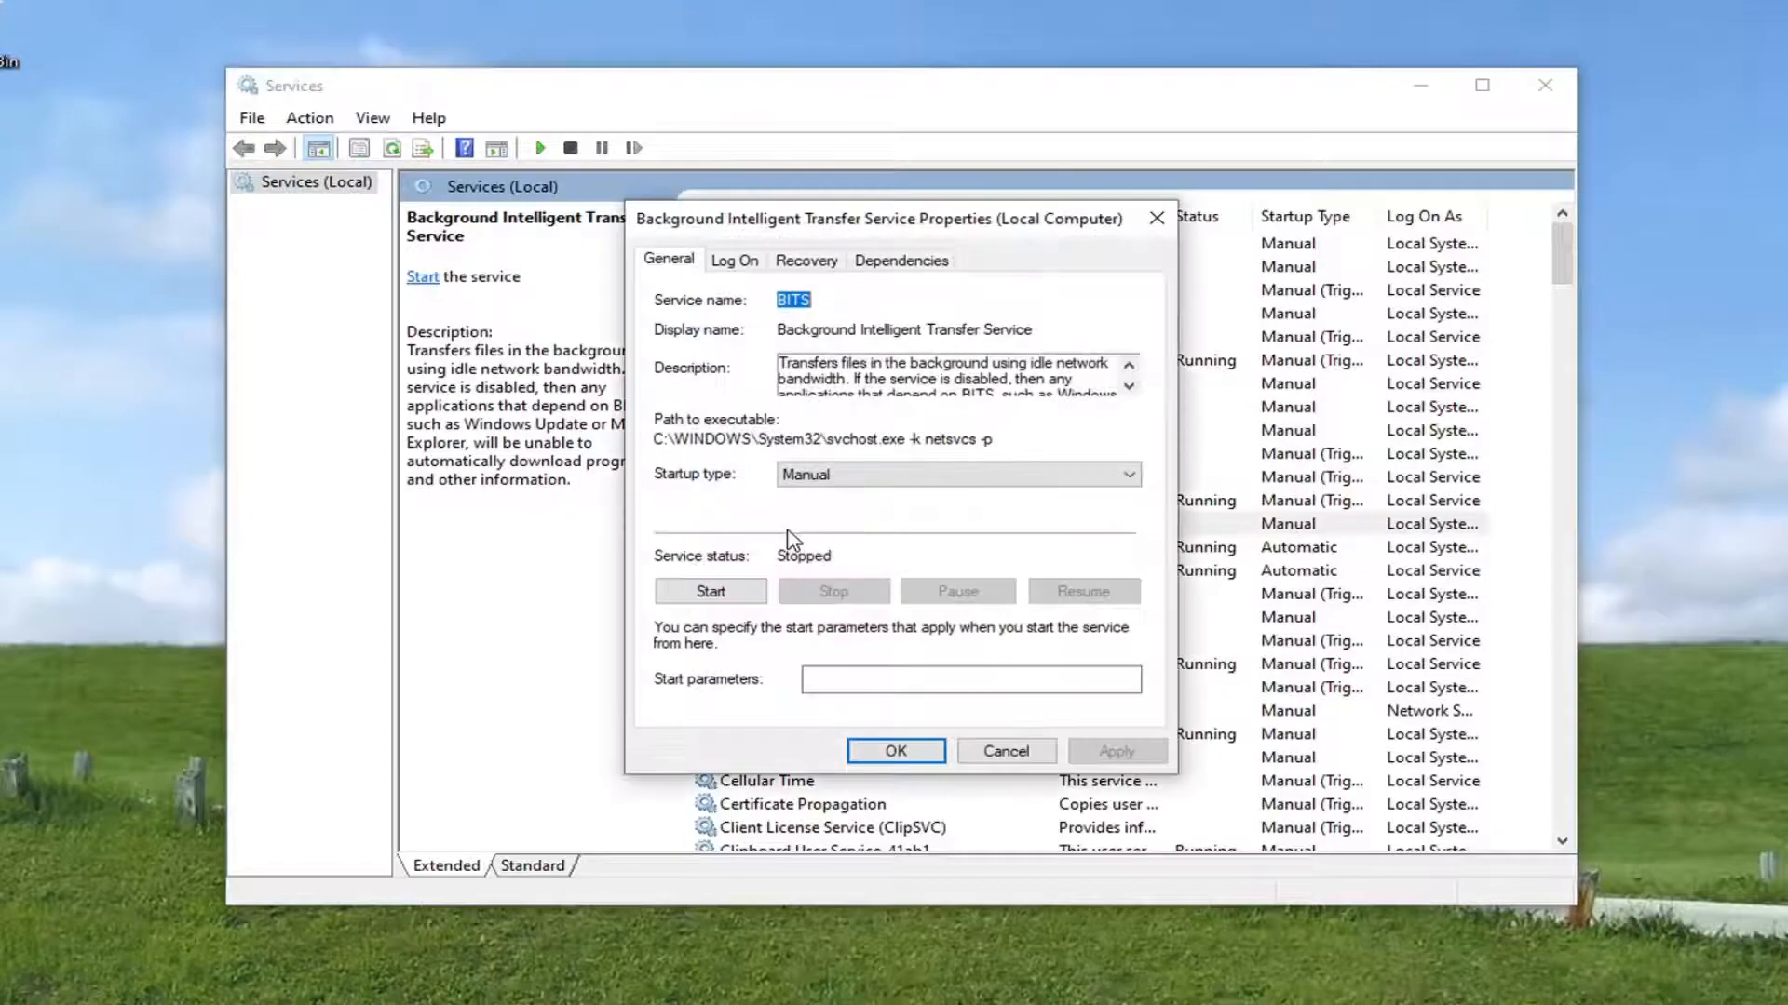
- Set the Background Intelligent Transfer Service's startup type to Automatic, start the service, and apply the changes
click(818, 473)
click(817, 515)
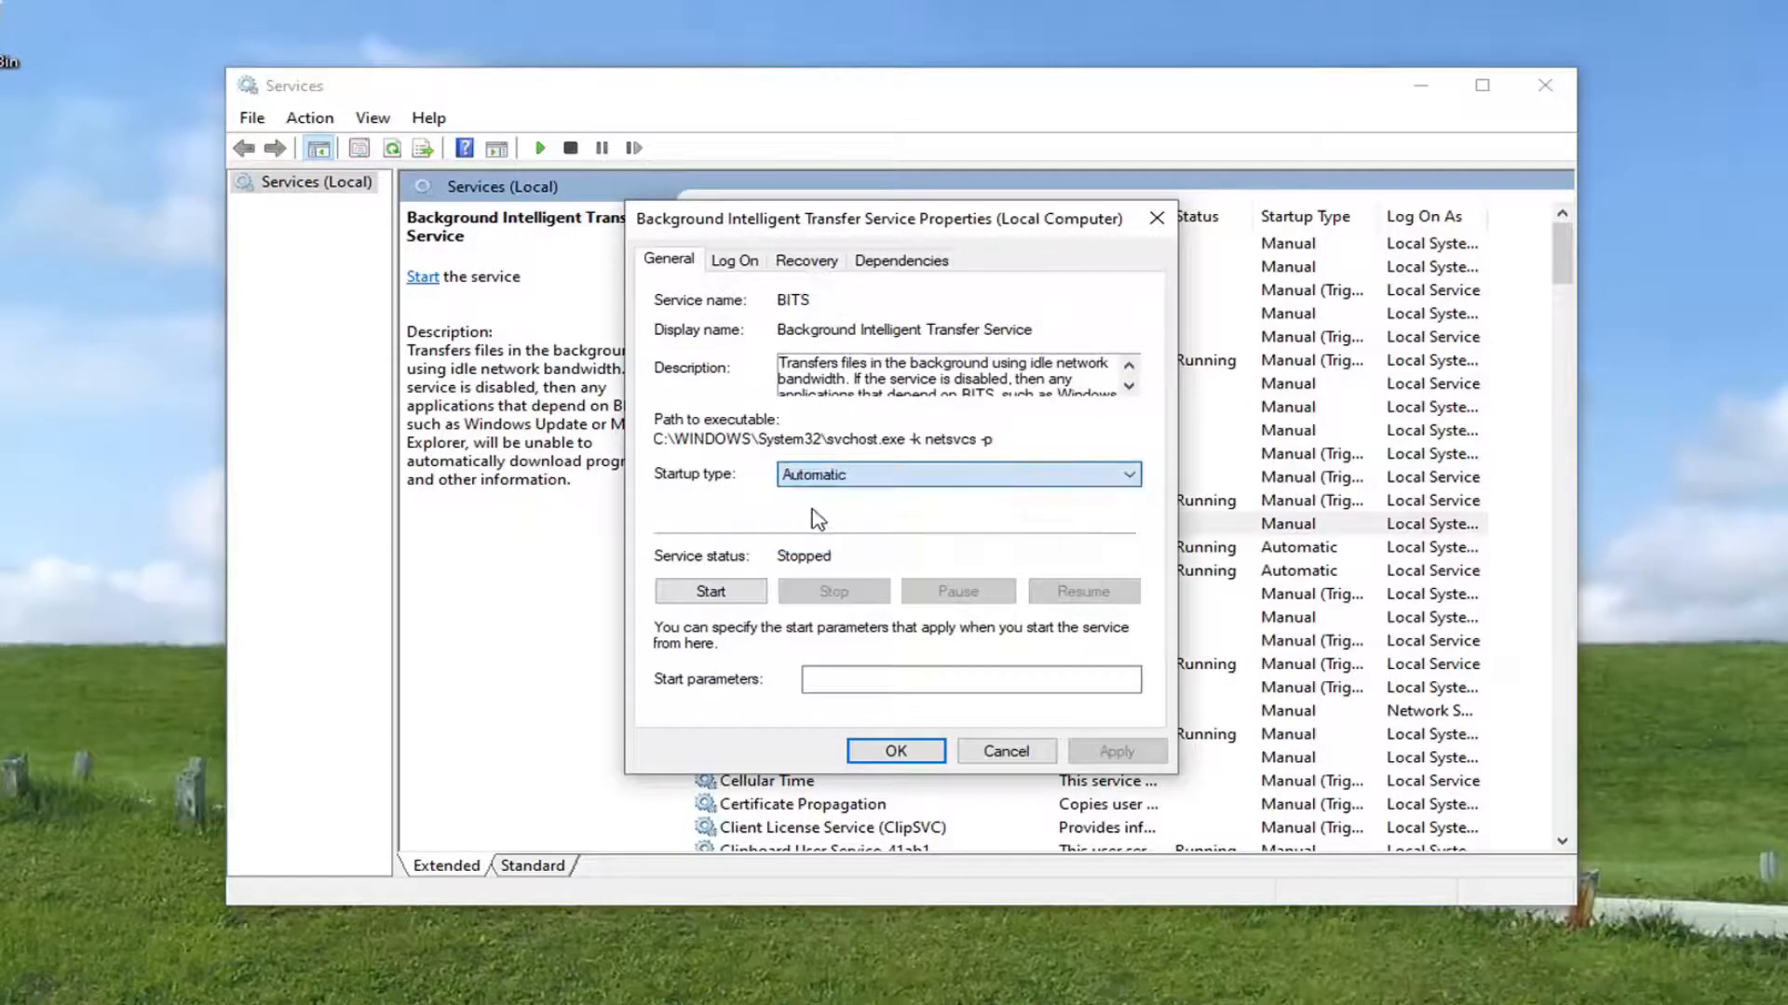
click(714, 598)
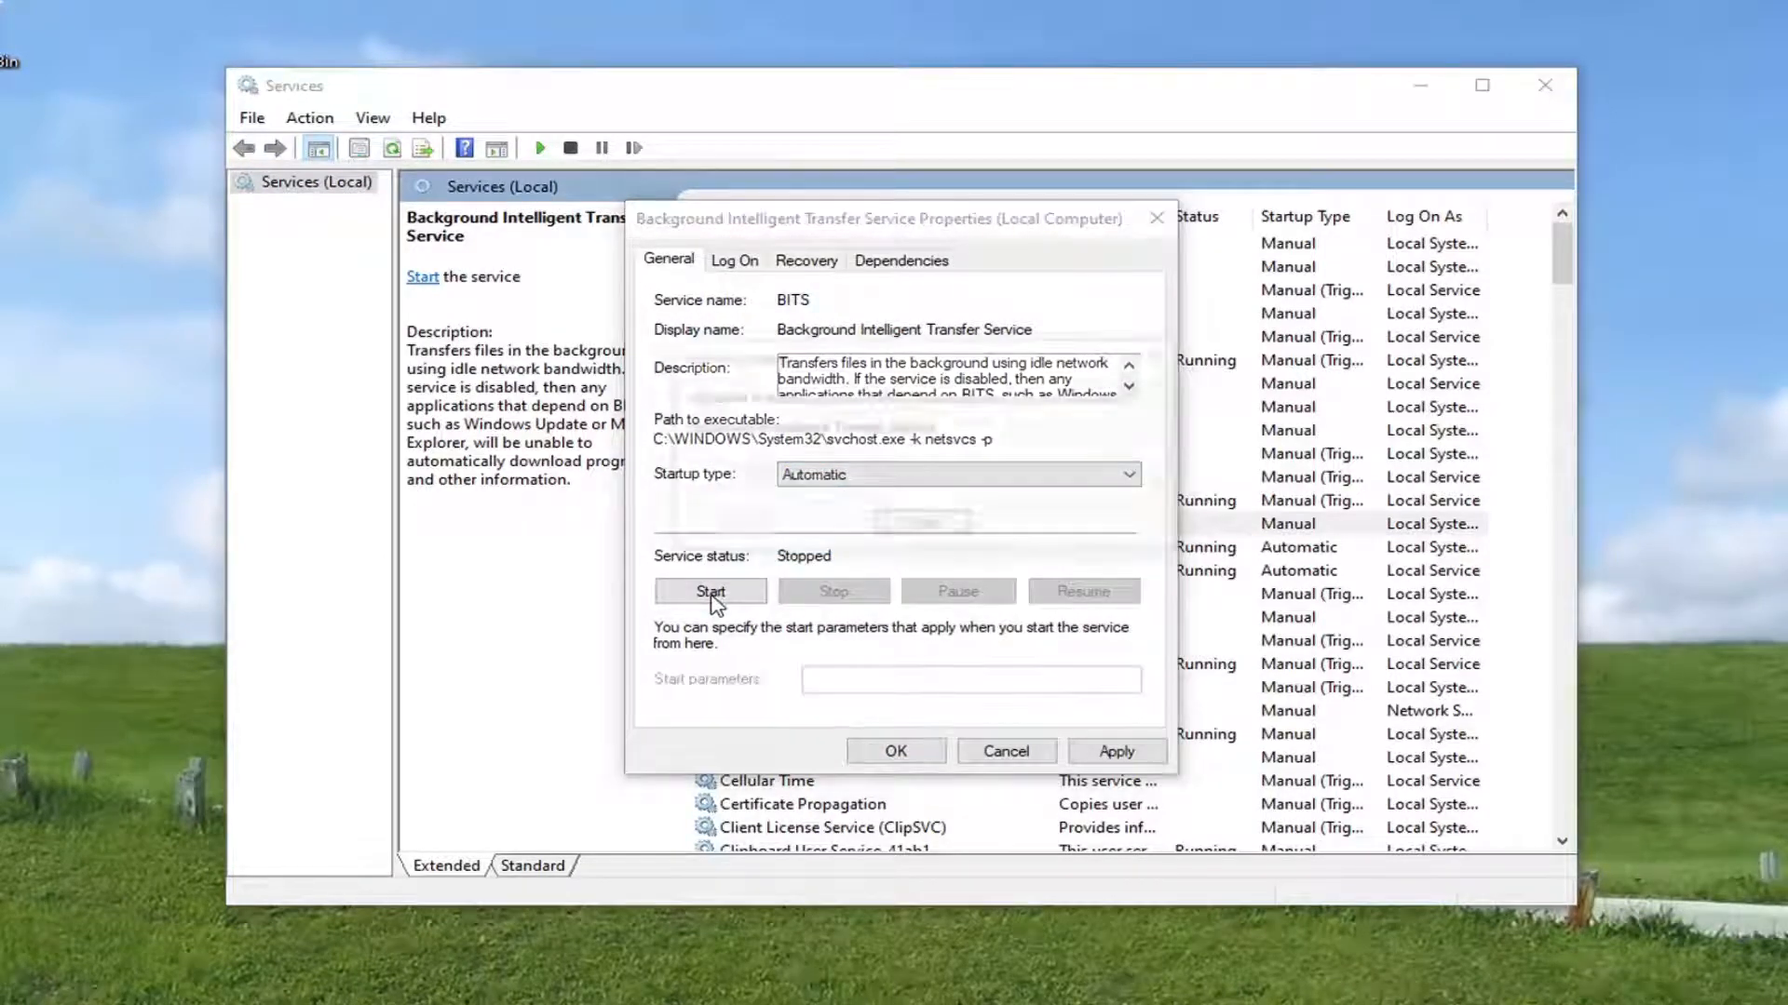
click(1105, 754)
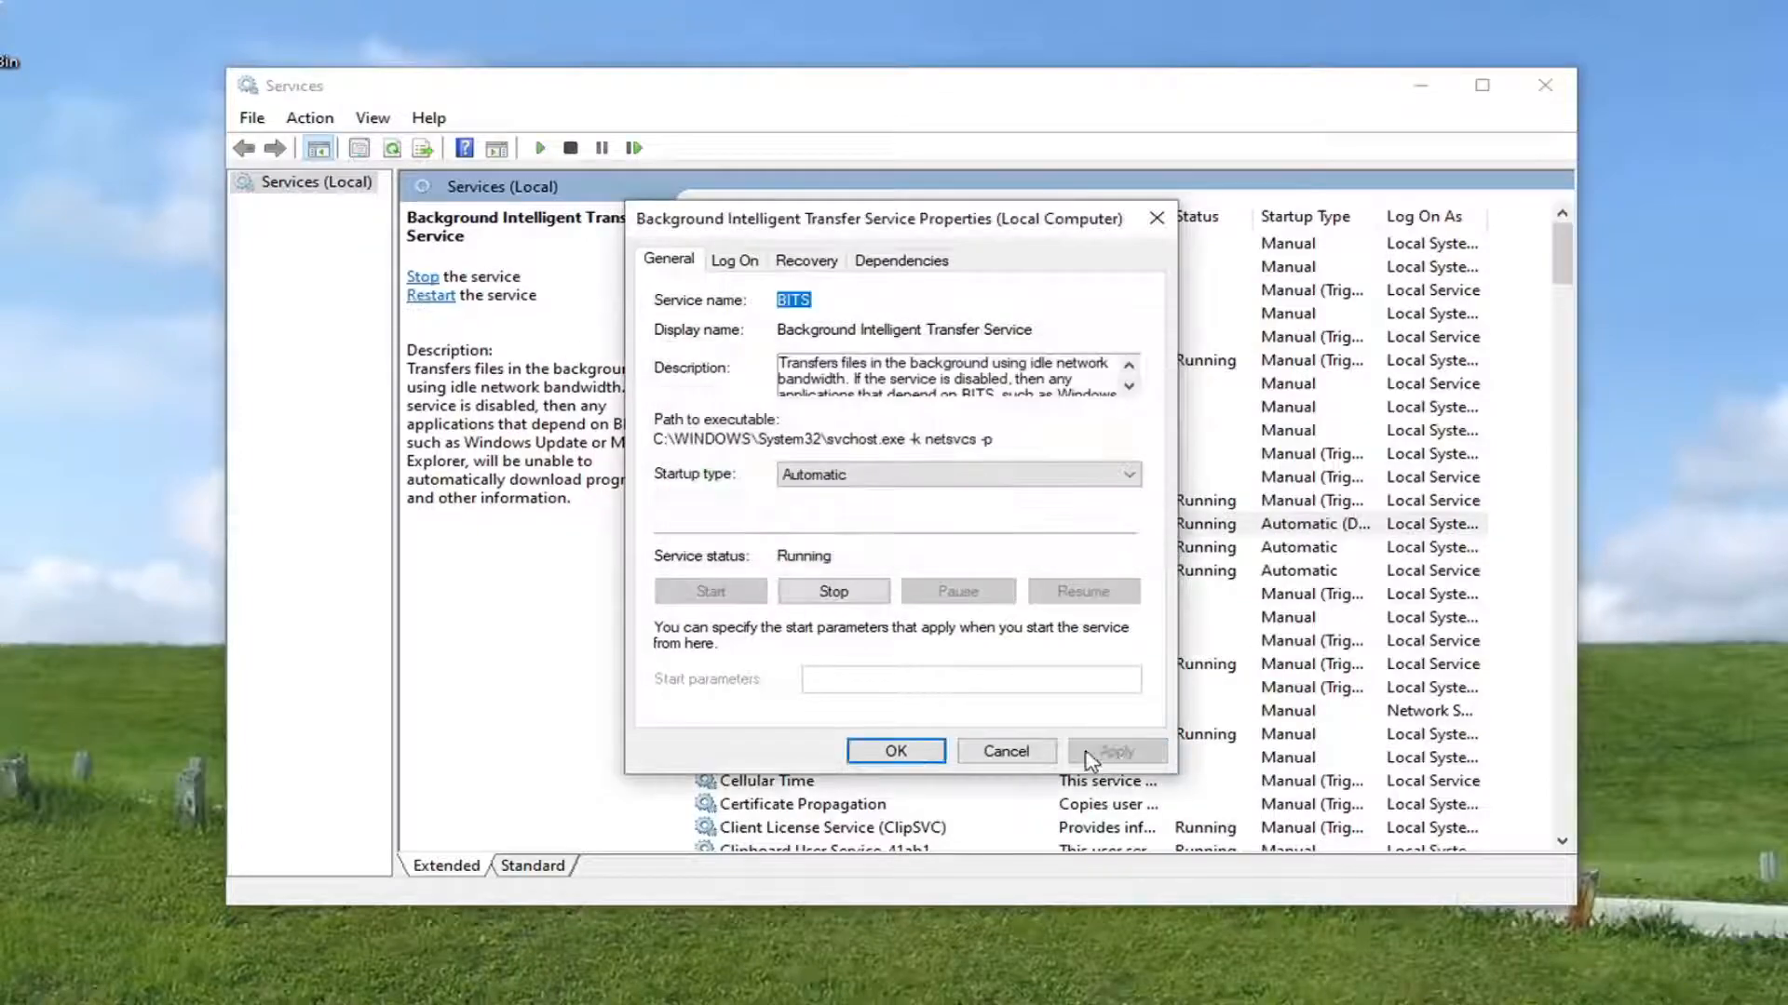
click(899, 751)
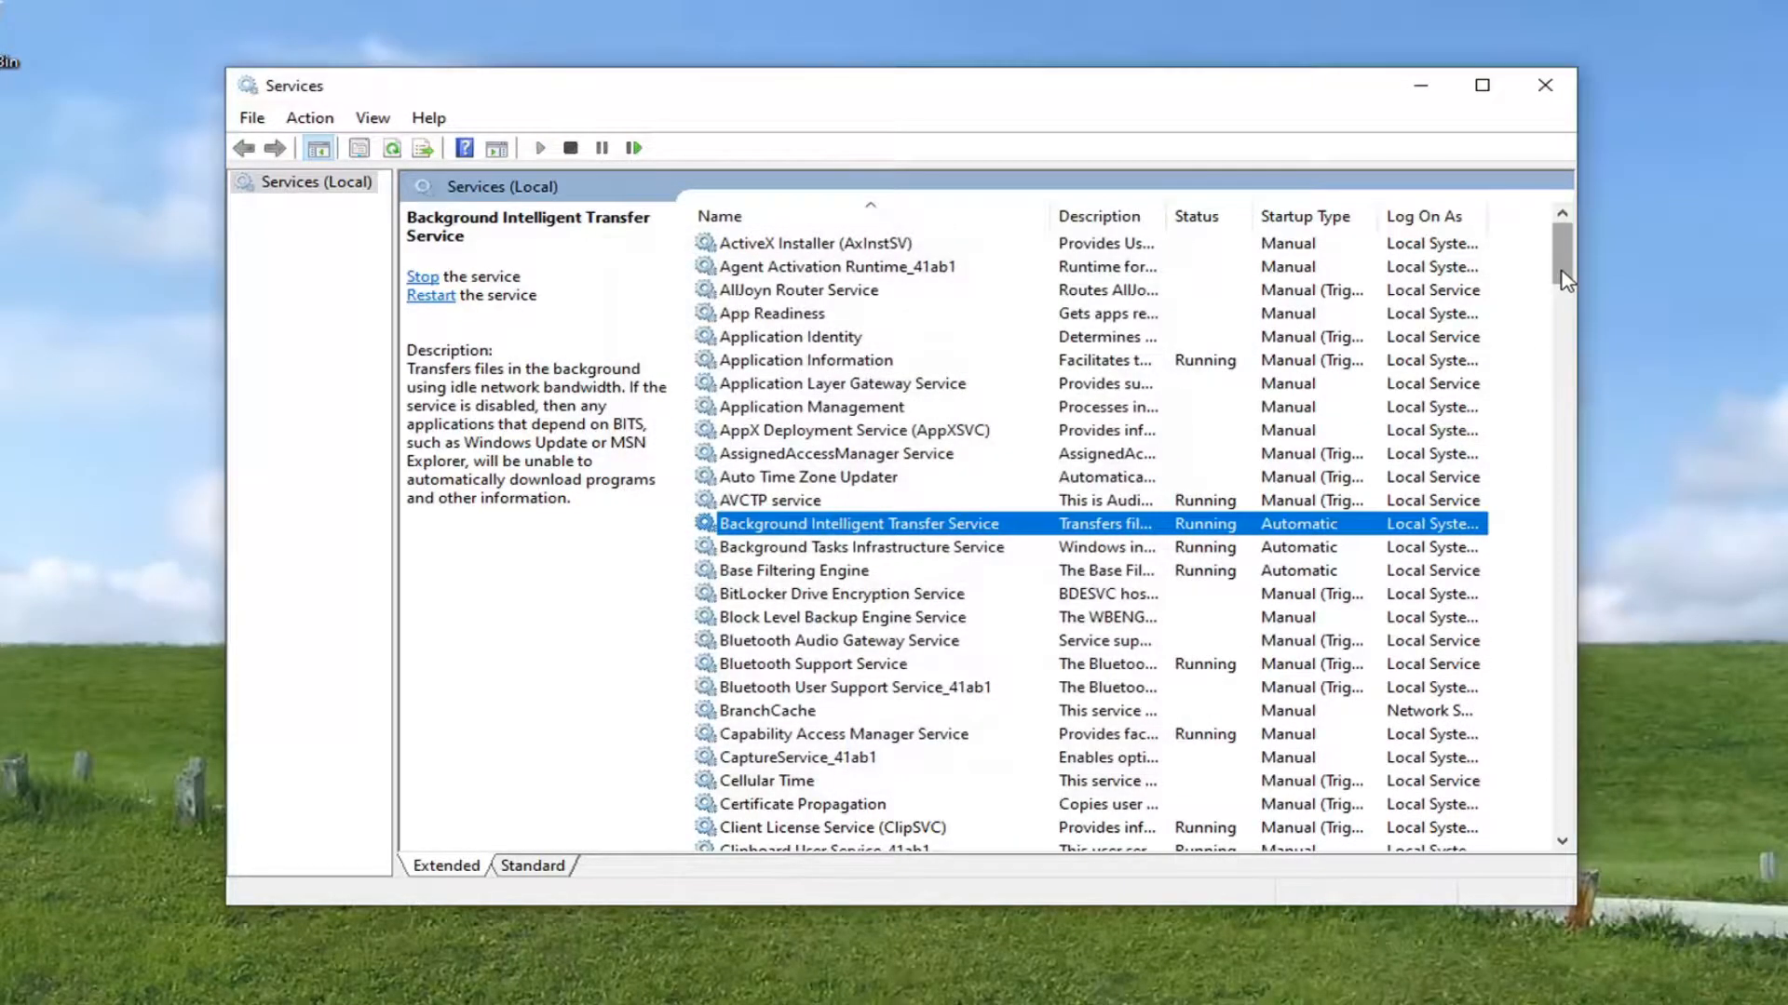
- Open the properties of the Windows Update service
drag(1561, 268, 1568, 812)
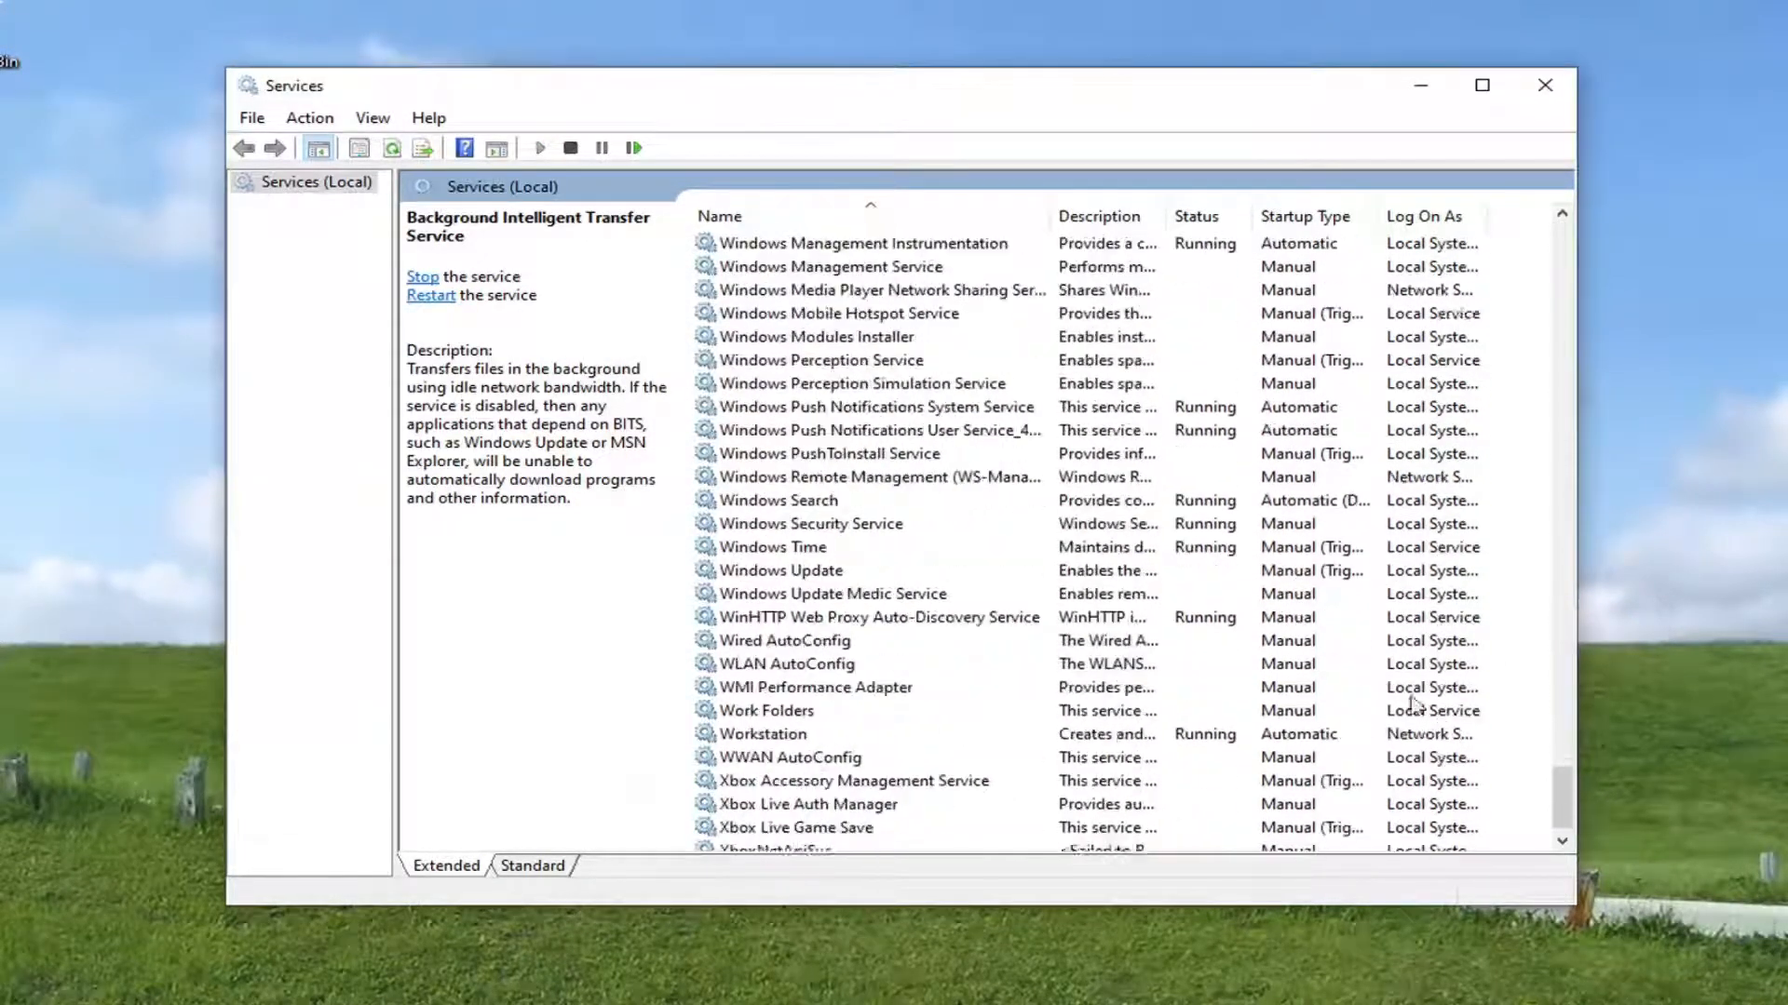
scroll(1201, 652, down, 1)
click(816, 526)
click(777, 550)
double_click(777, 549)
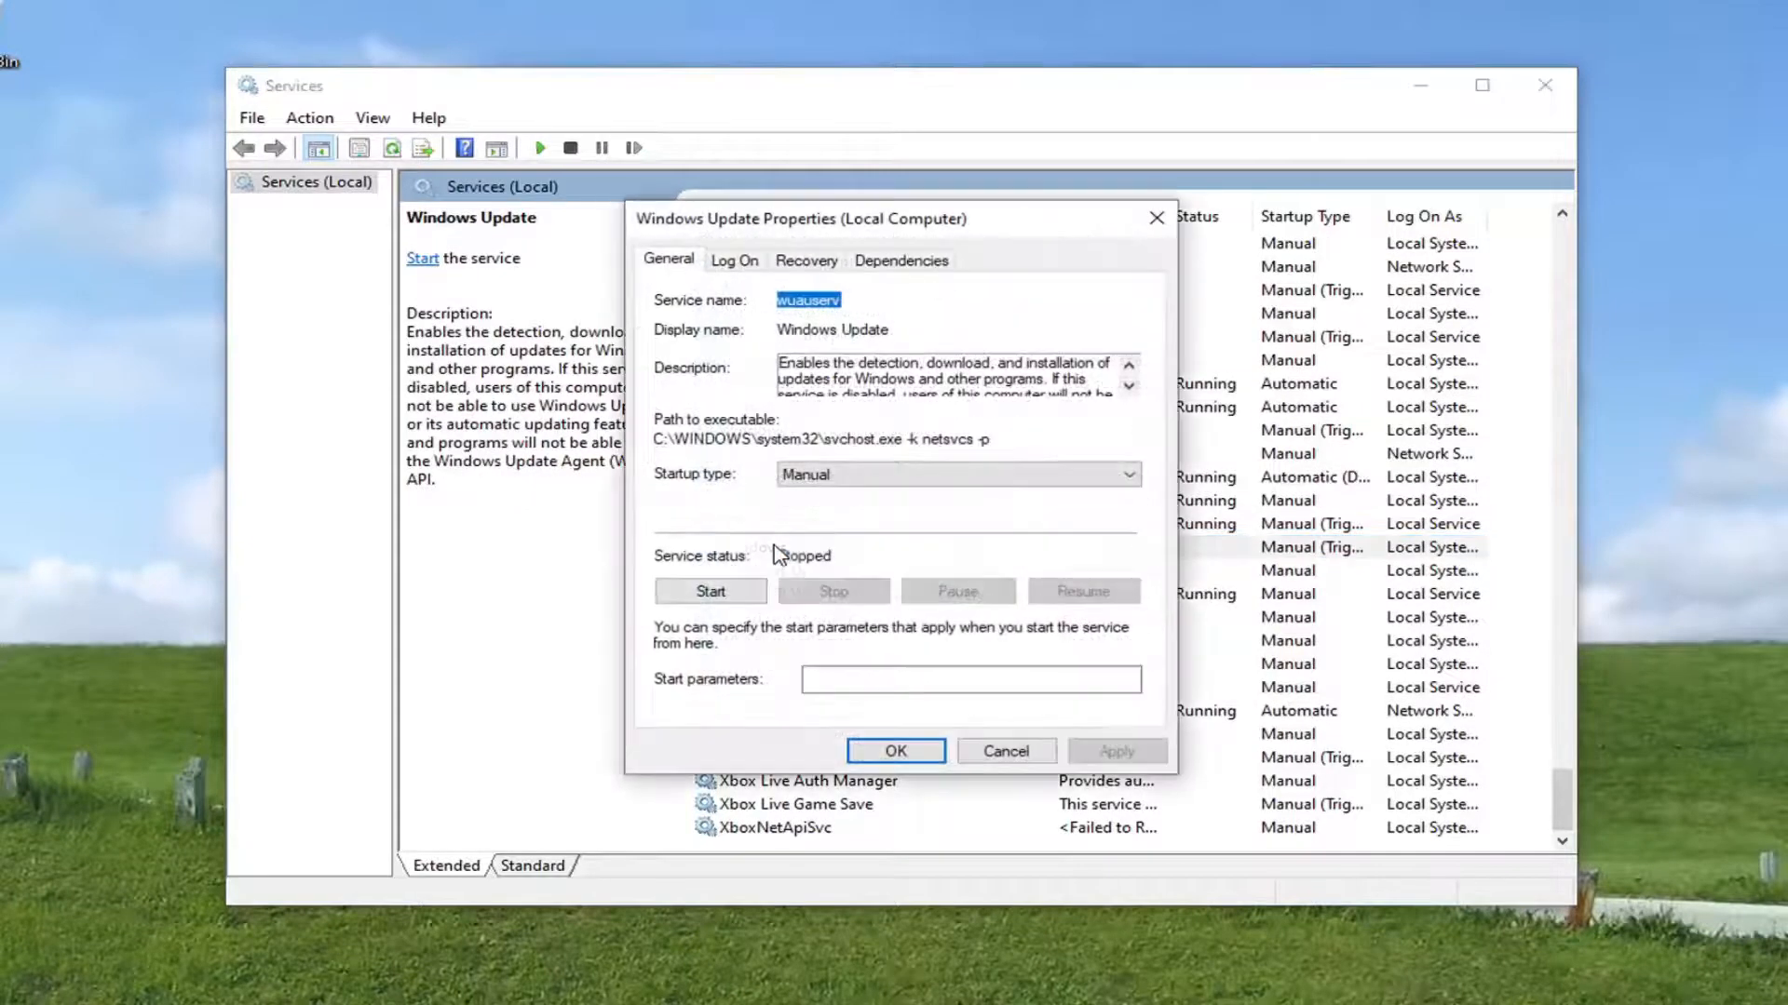
- Set the Windows Update service's startup type to Automatic, start and apply it, and close the Services console
click(850, 483)
click(812, 509)
click(745, 591)
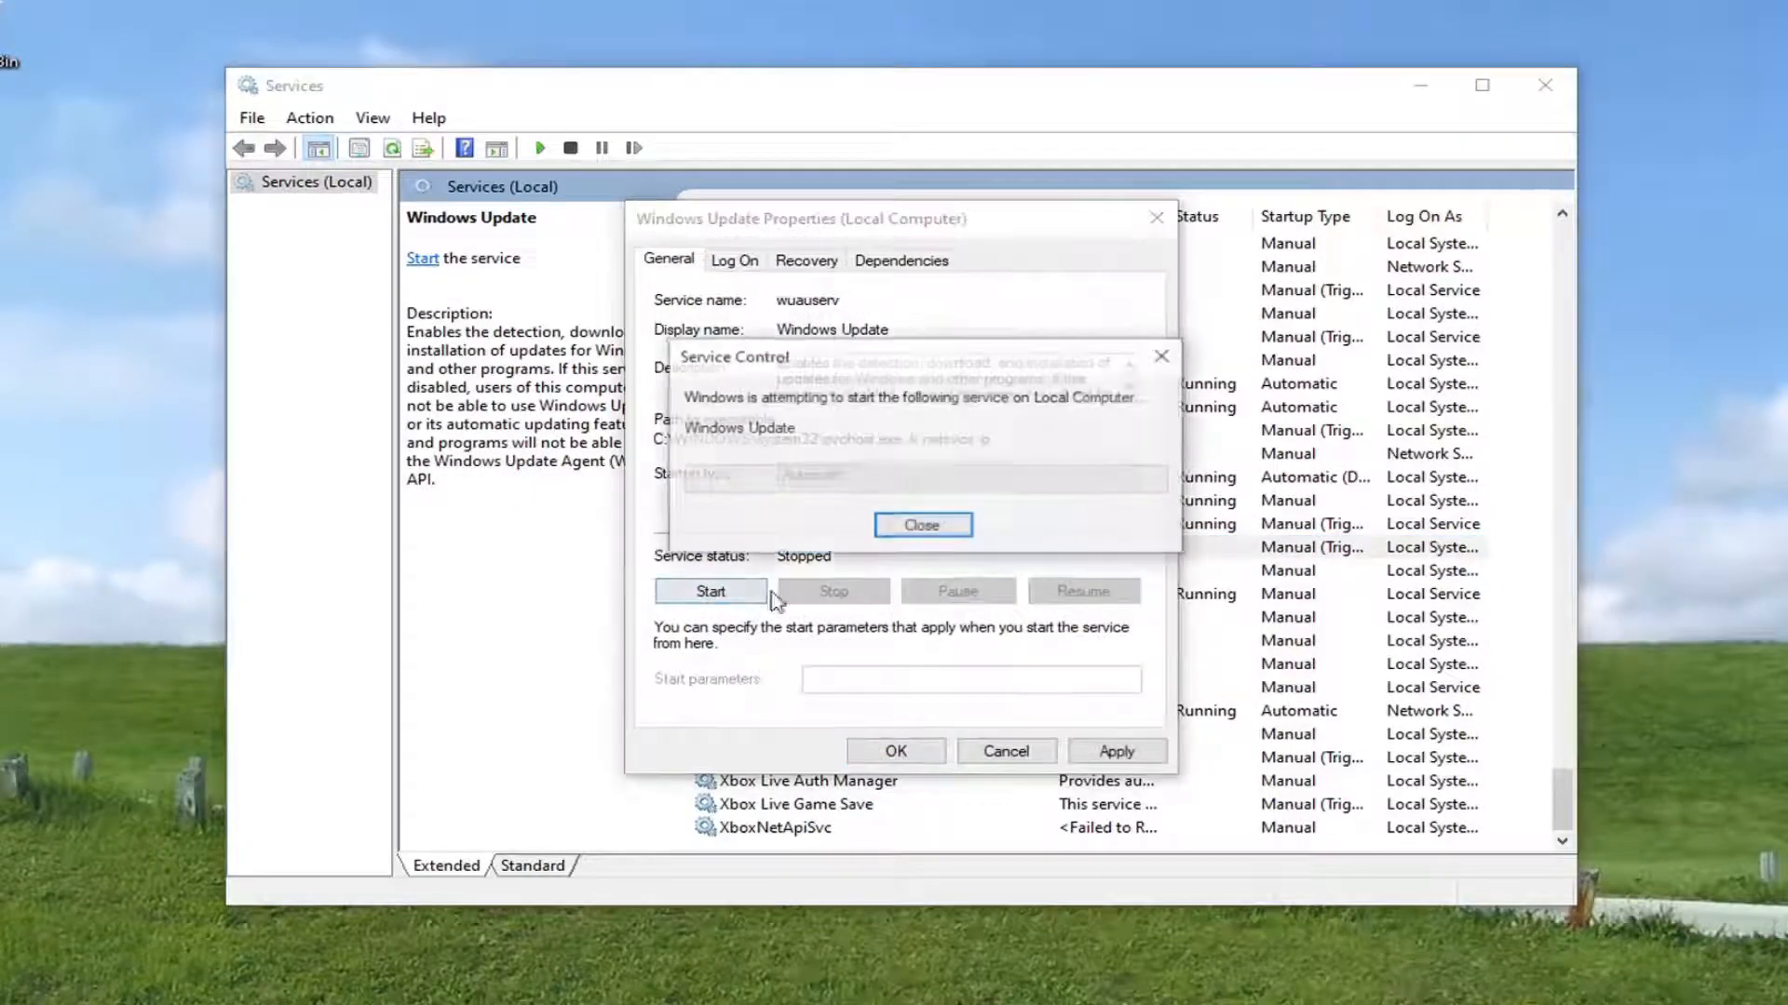
click(1113, 754)
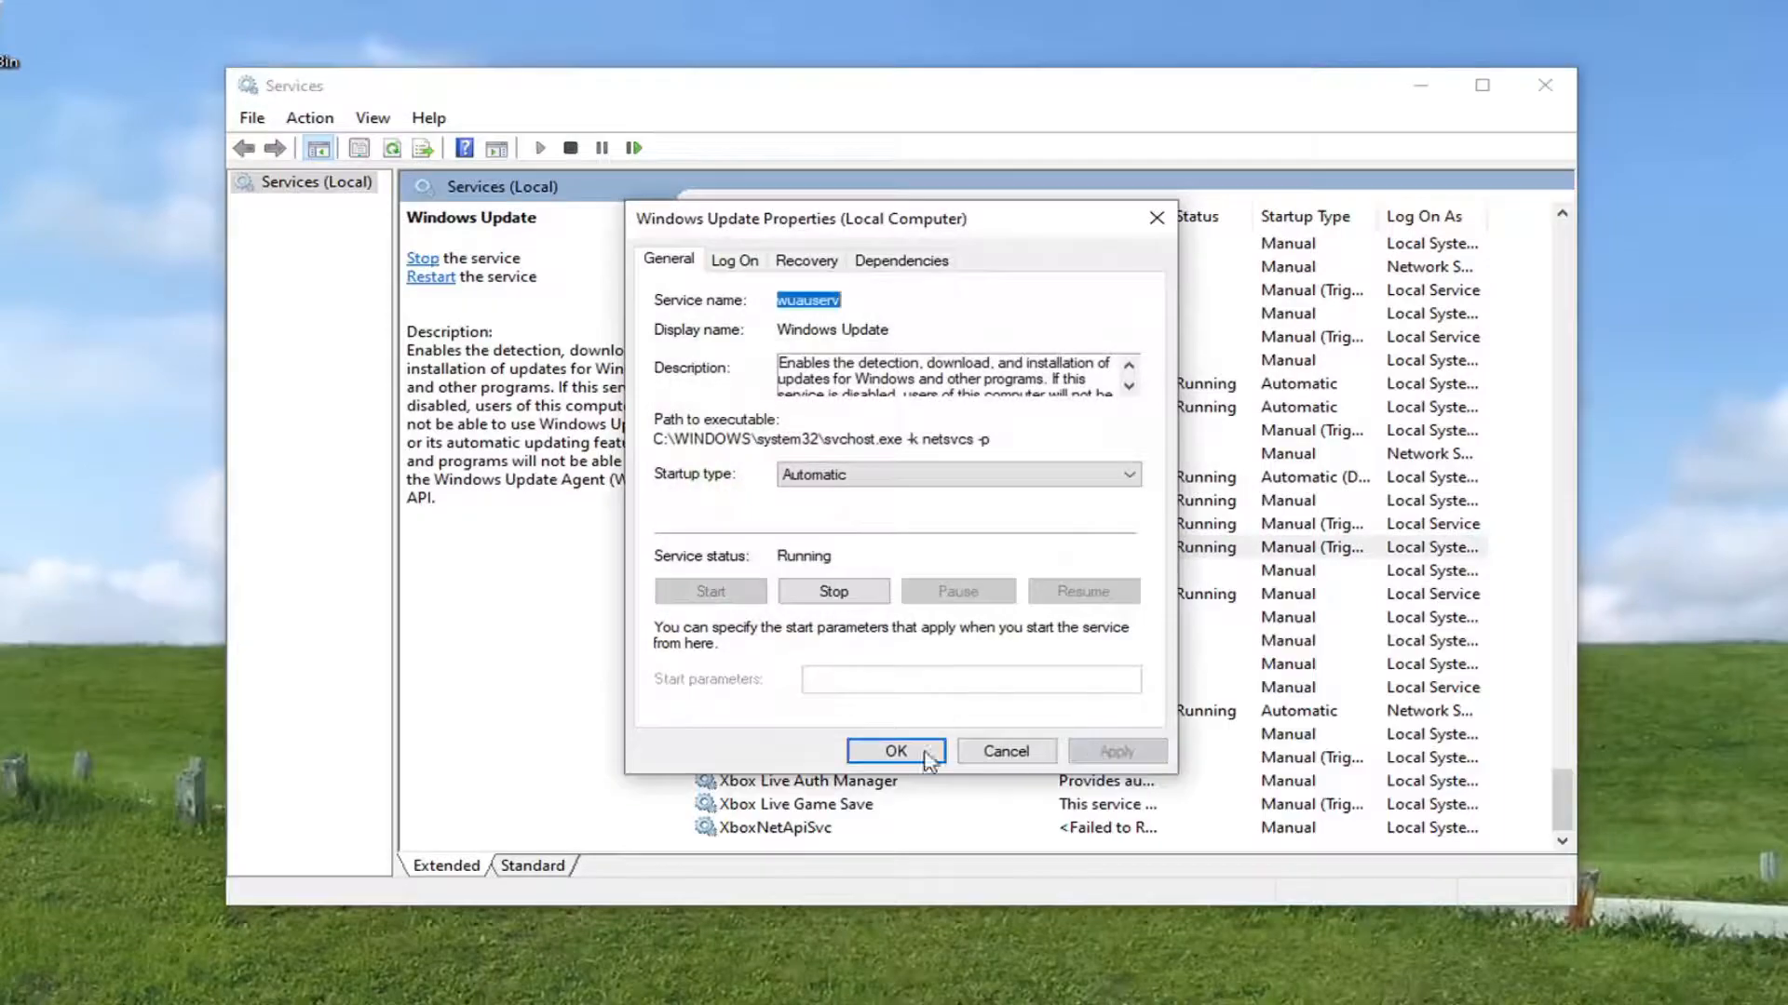
click(899, 749)
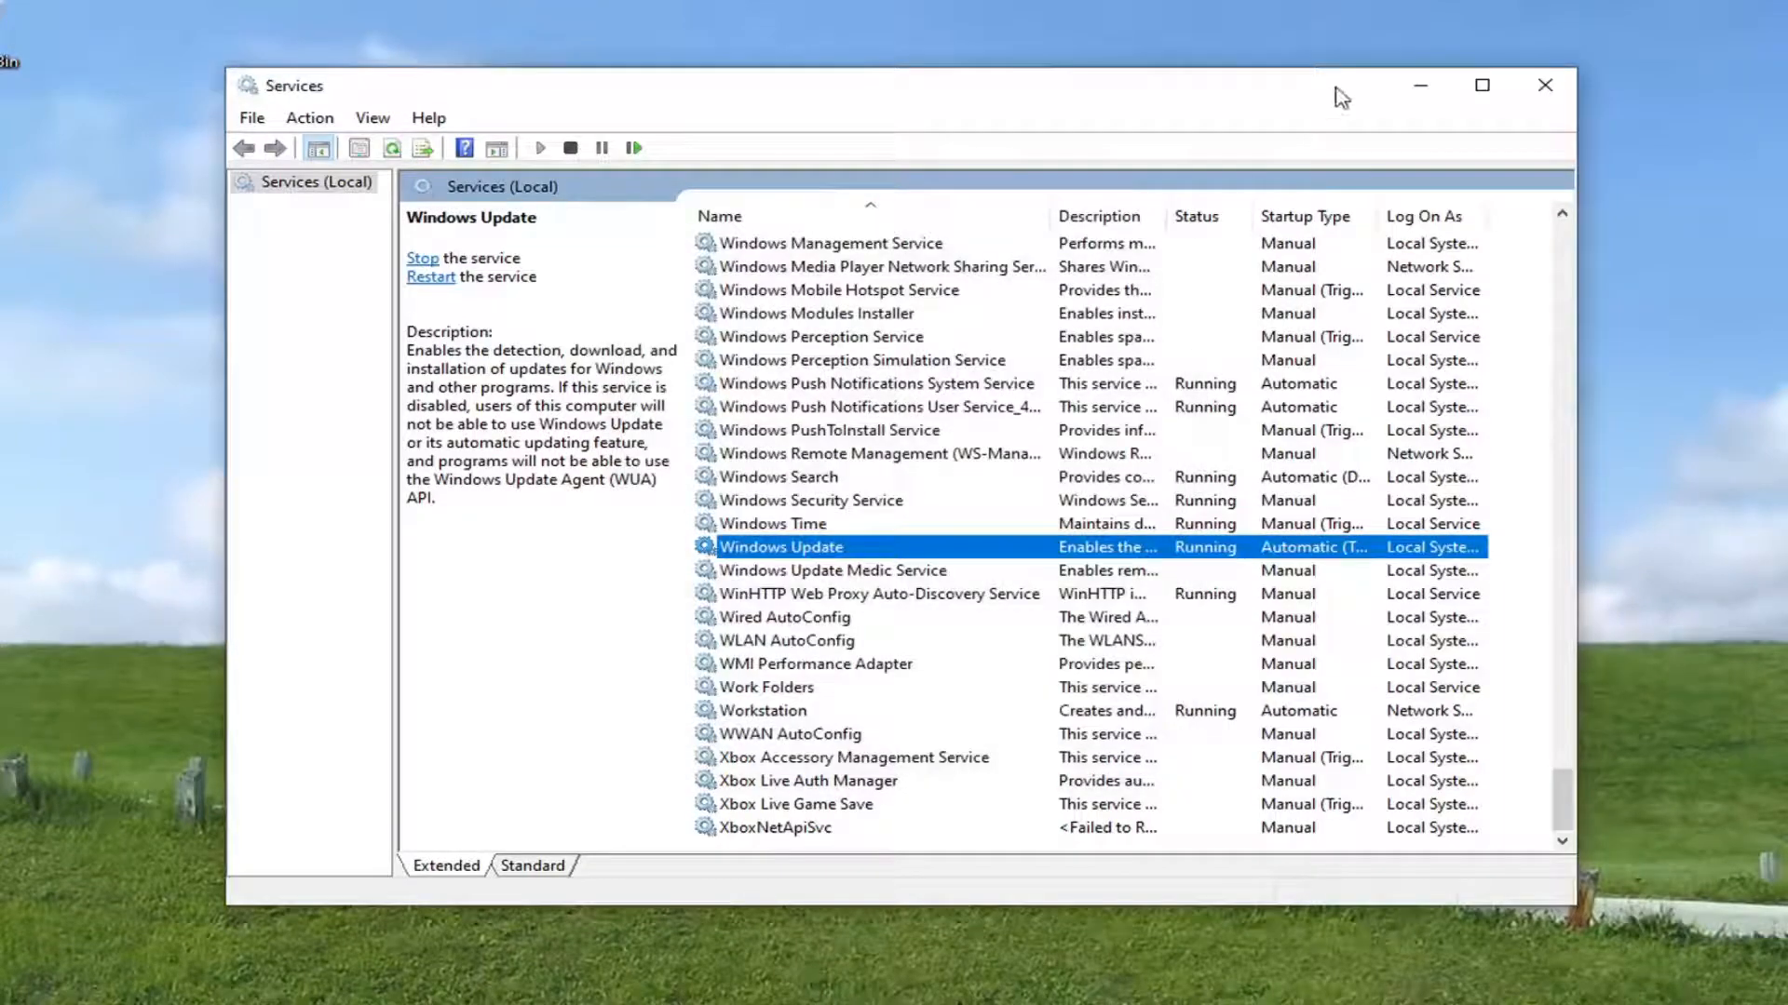
click(1544, 85)
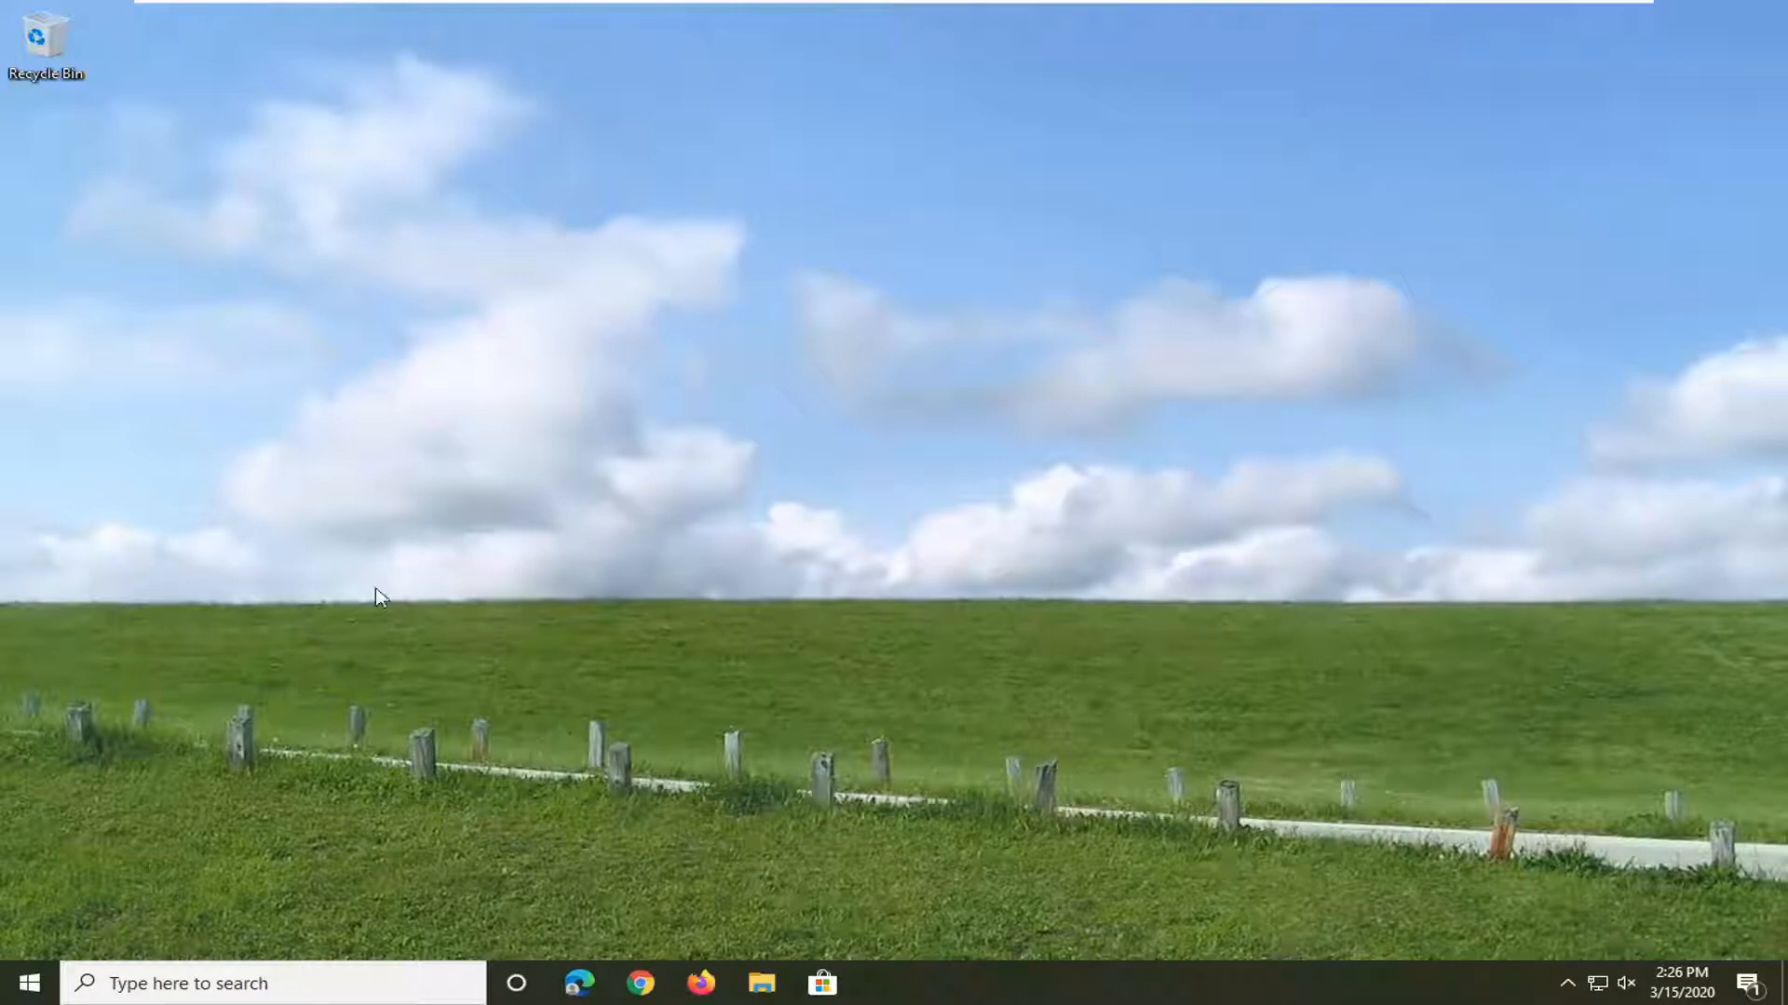
- Search Windows for gpedit and open the Local Group Policy Editor
click(23, 985)
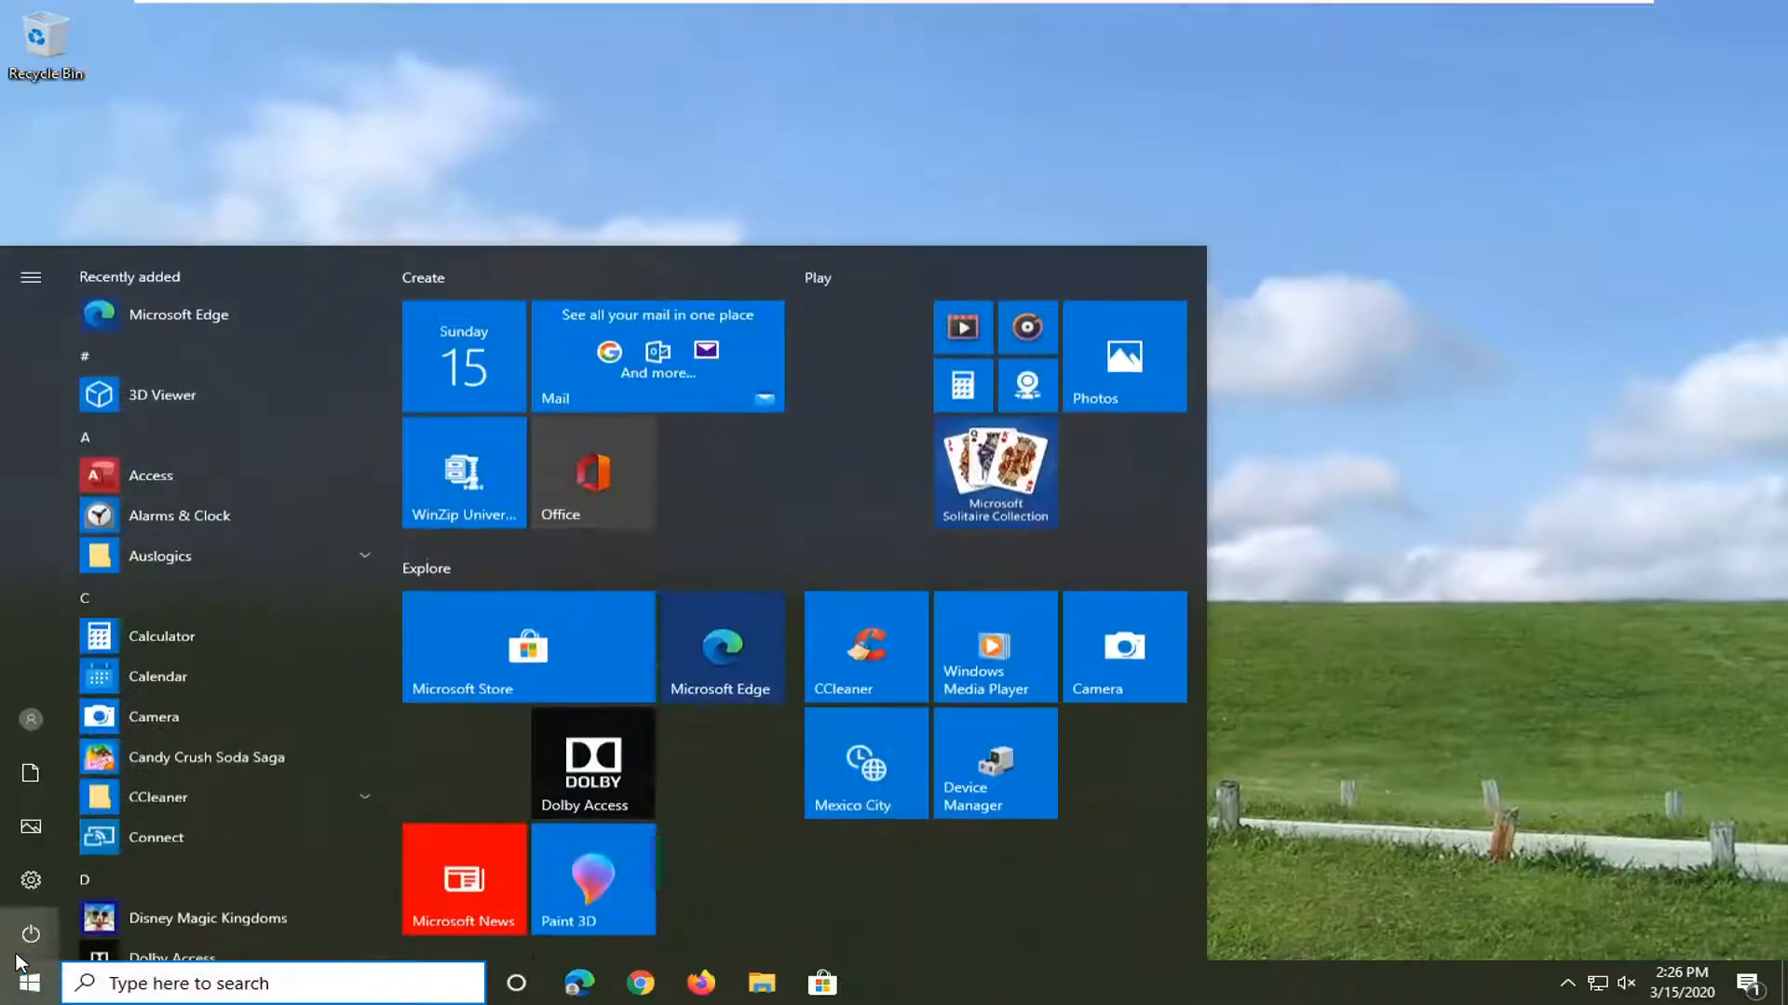
mouse_move(17, 959)
text(gpedit)
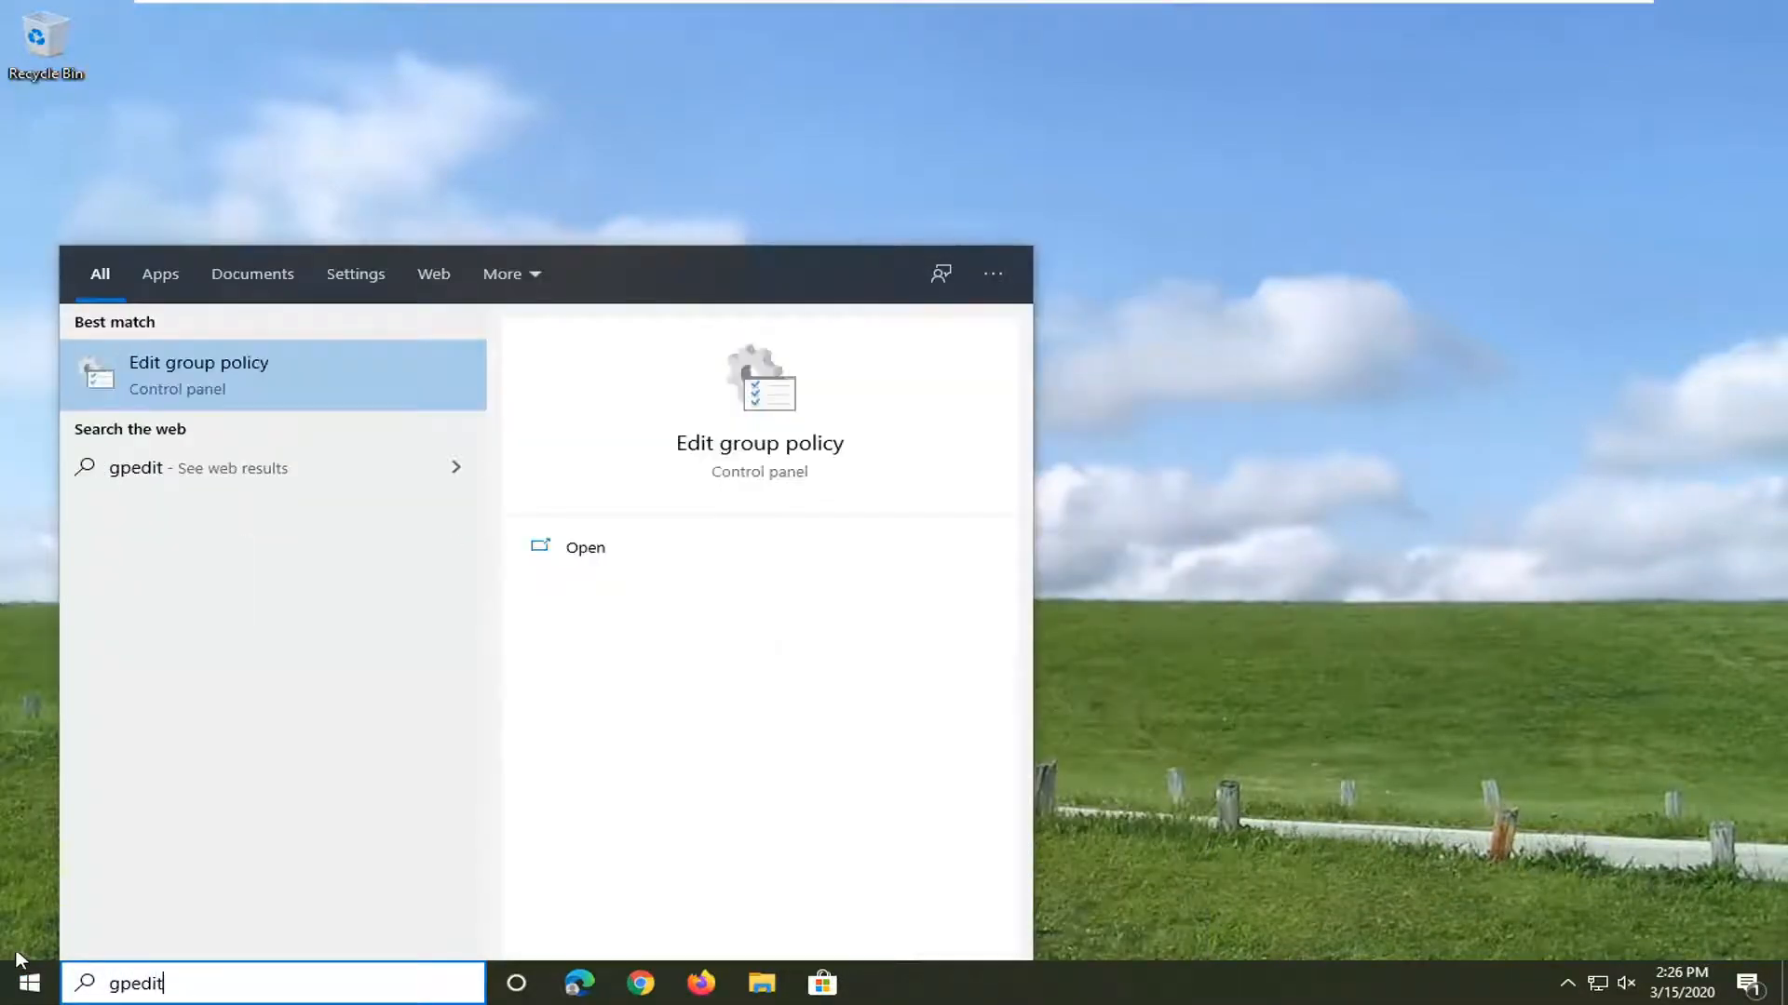
click(218, 378)
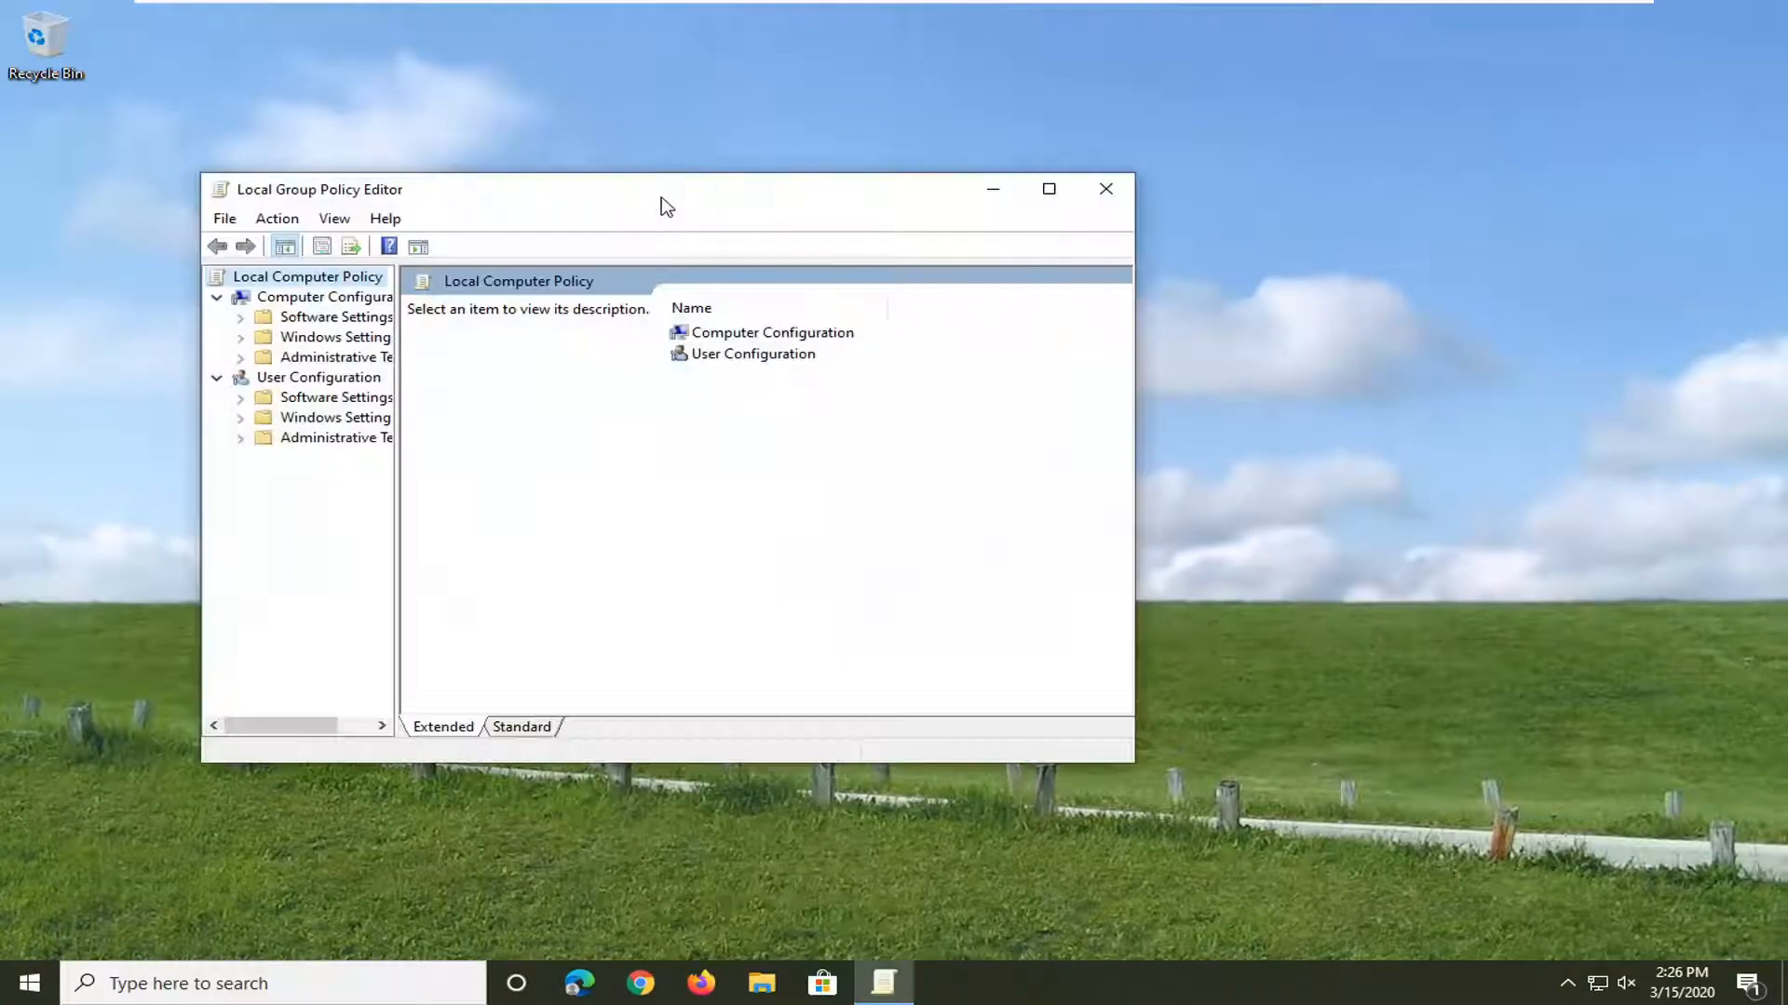
- Reposition and enlarge the Local Group Policy Editor window and widen its tree area to show full folder names
drag(666, 207, 703, 126)
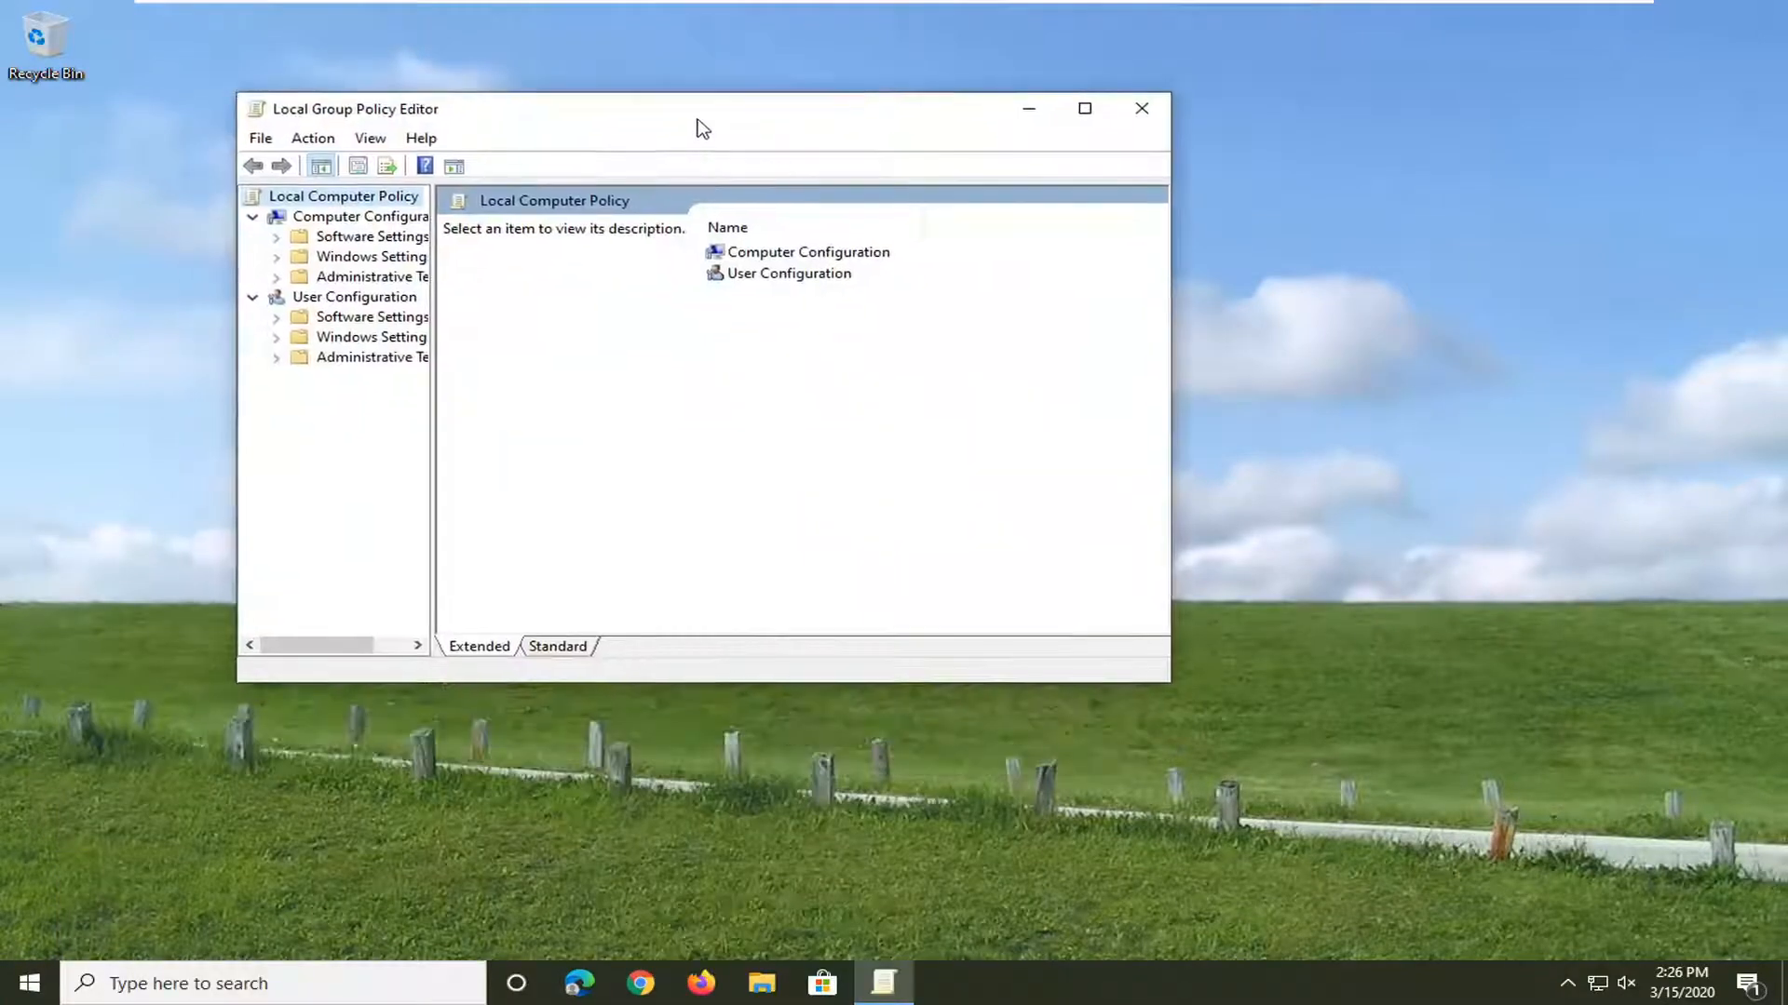
drag(1170, 687, 1330, 776)
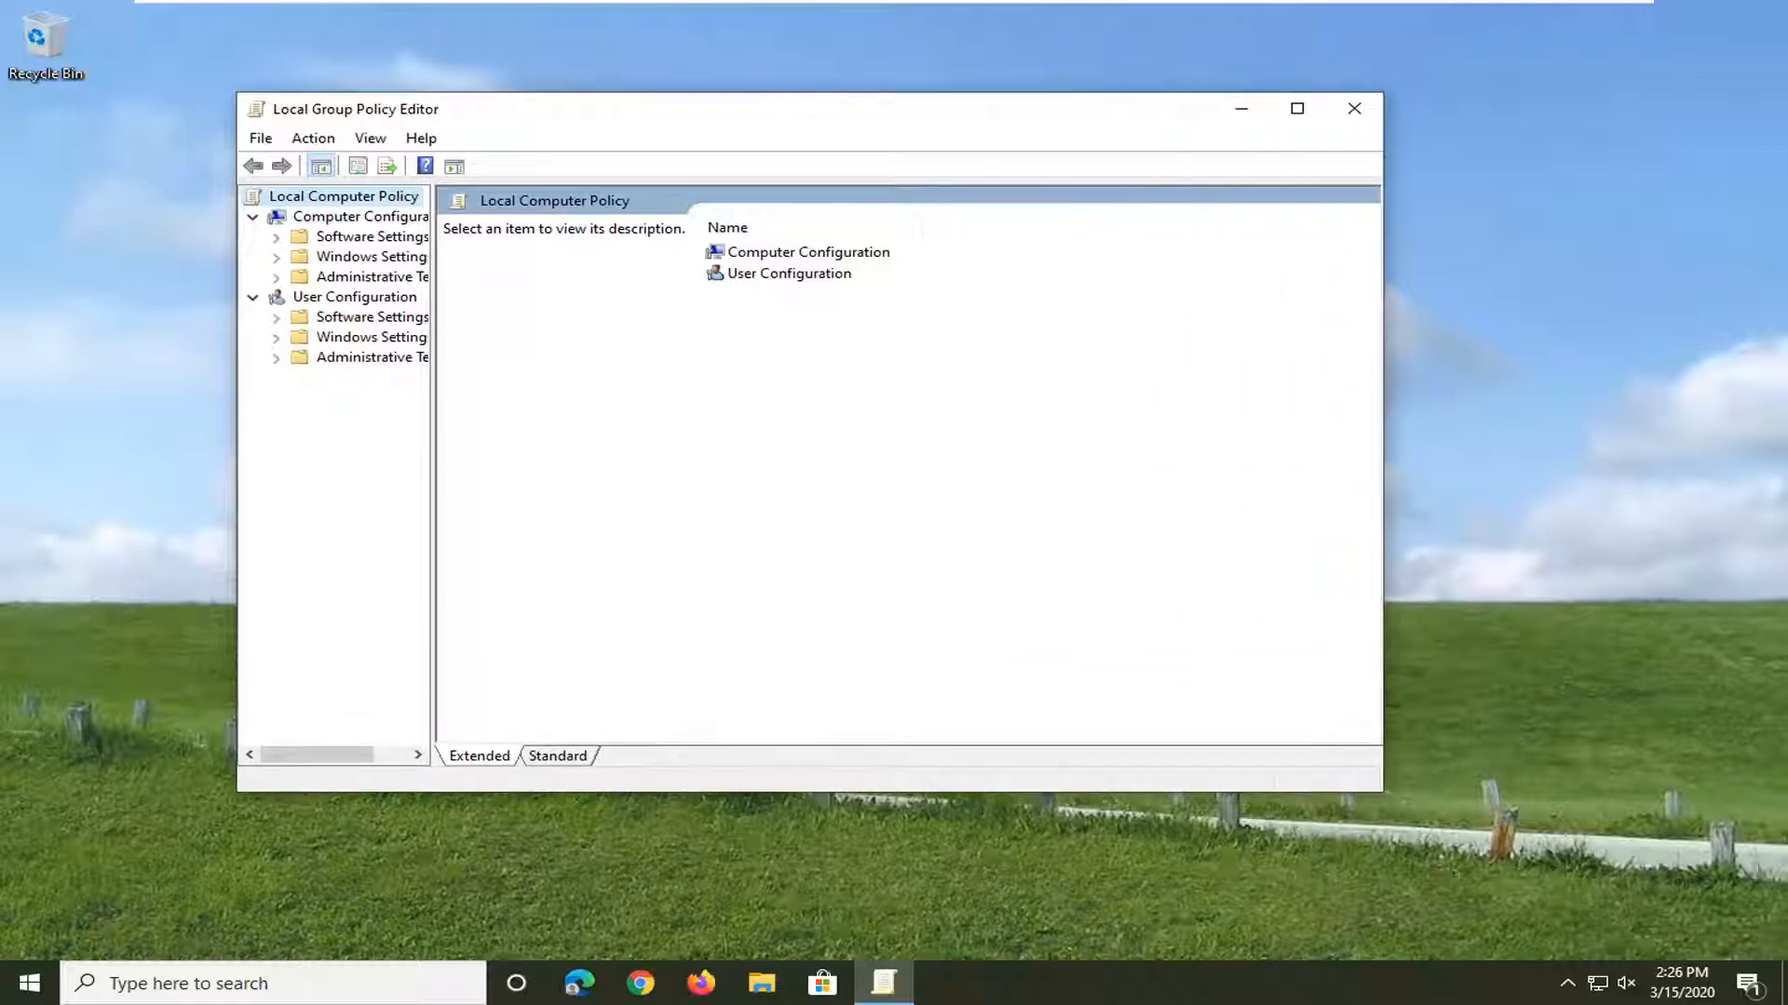
drag(435, 438, 592, 454)
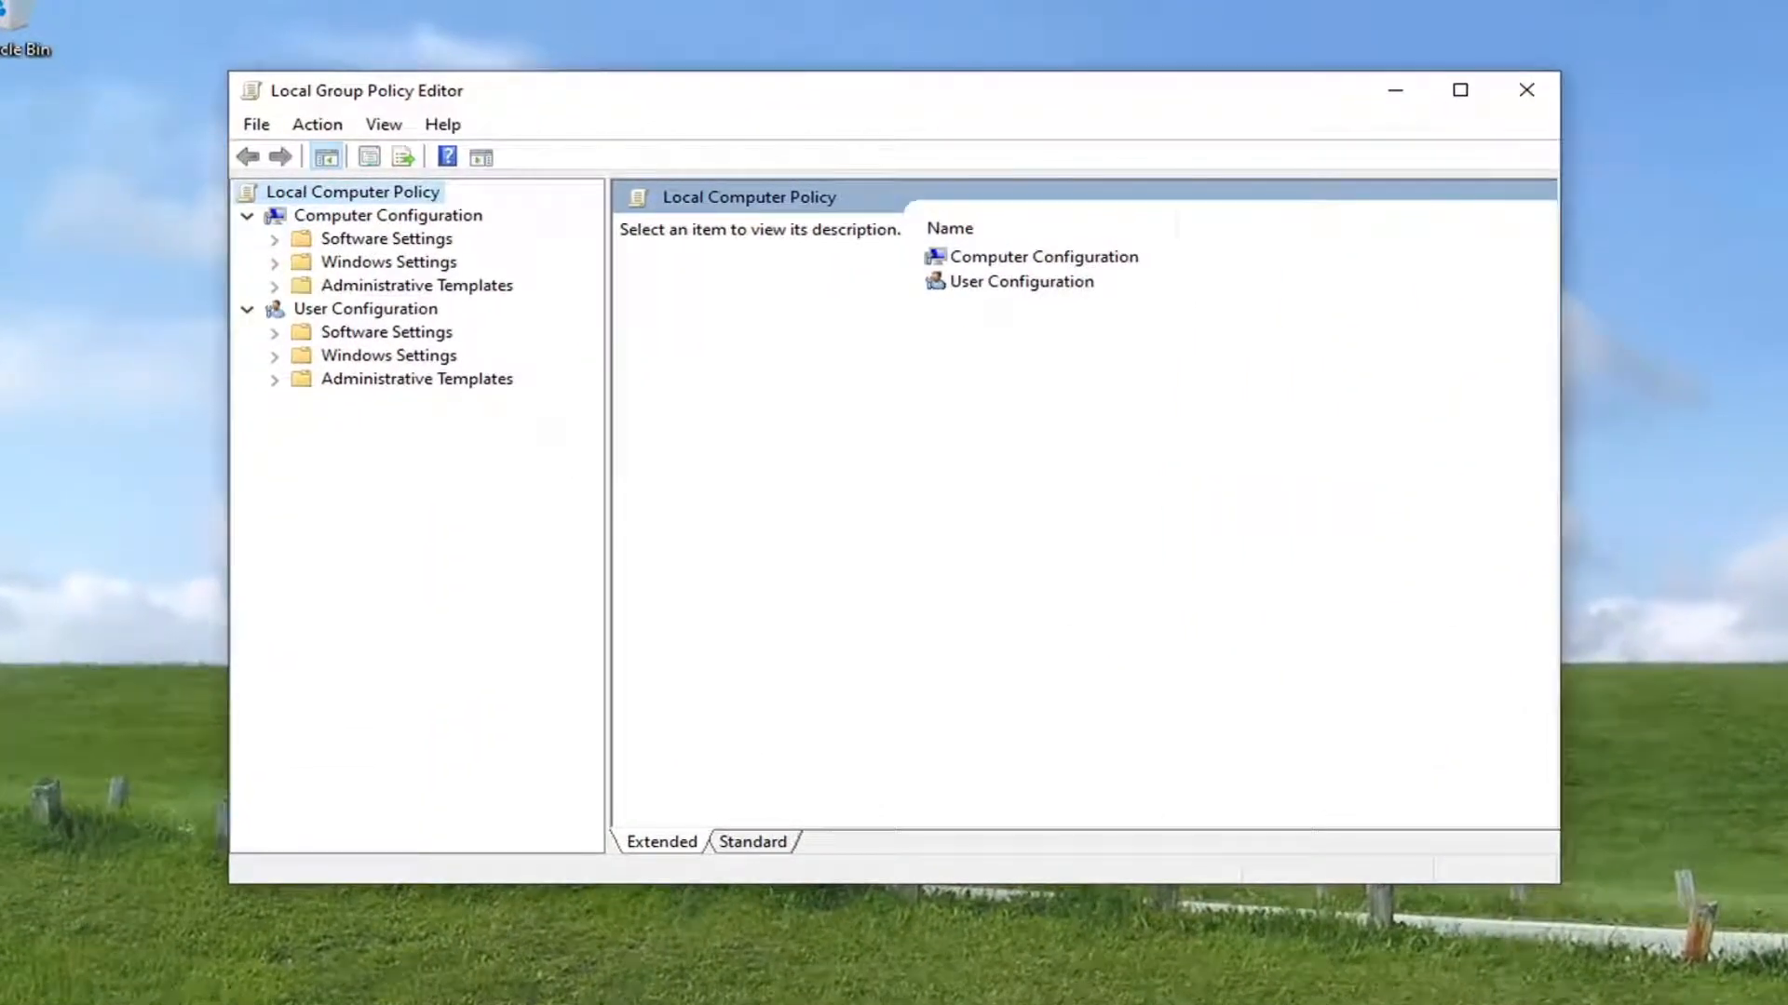
- Expand Administrative Templates under Computer Configuration and collapse the User Configuration branch
click(337, 218)
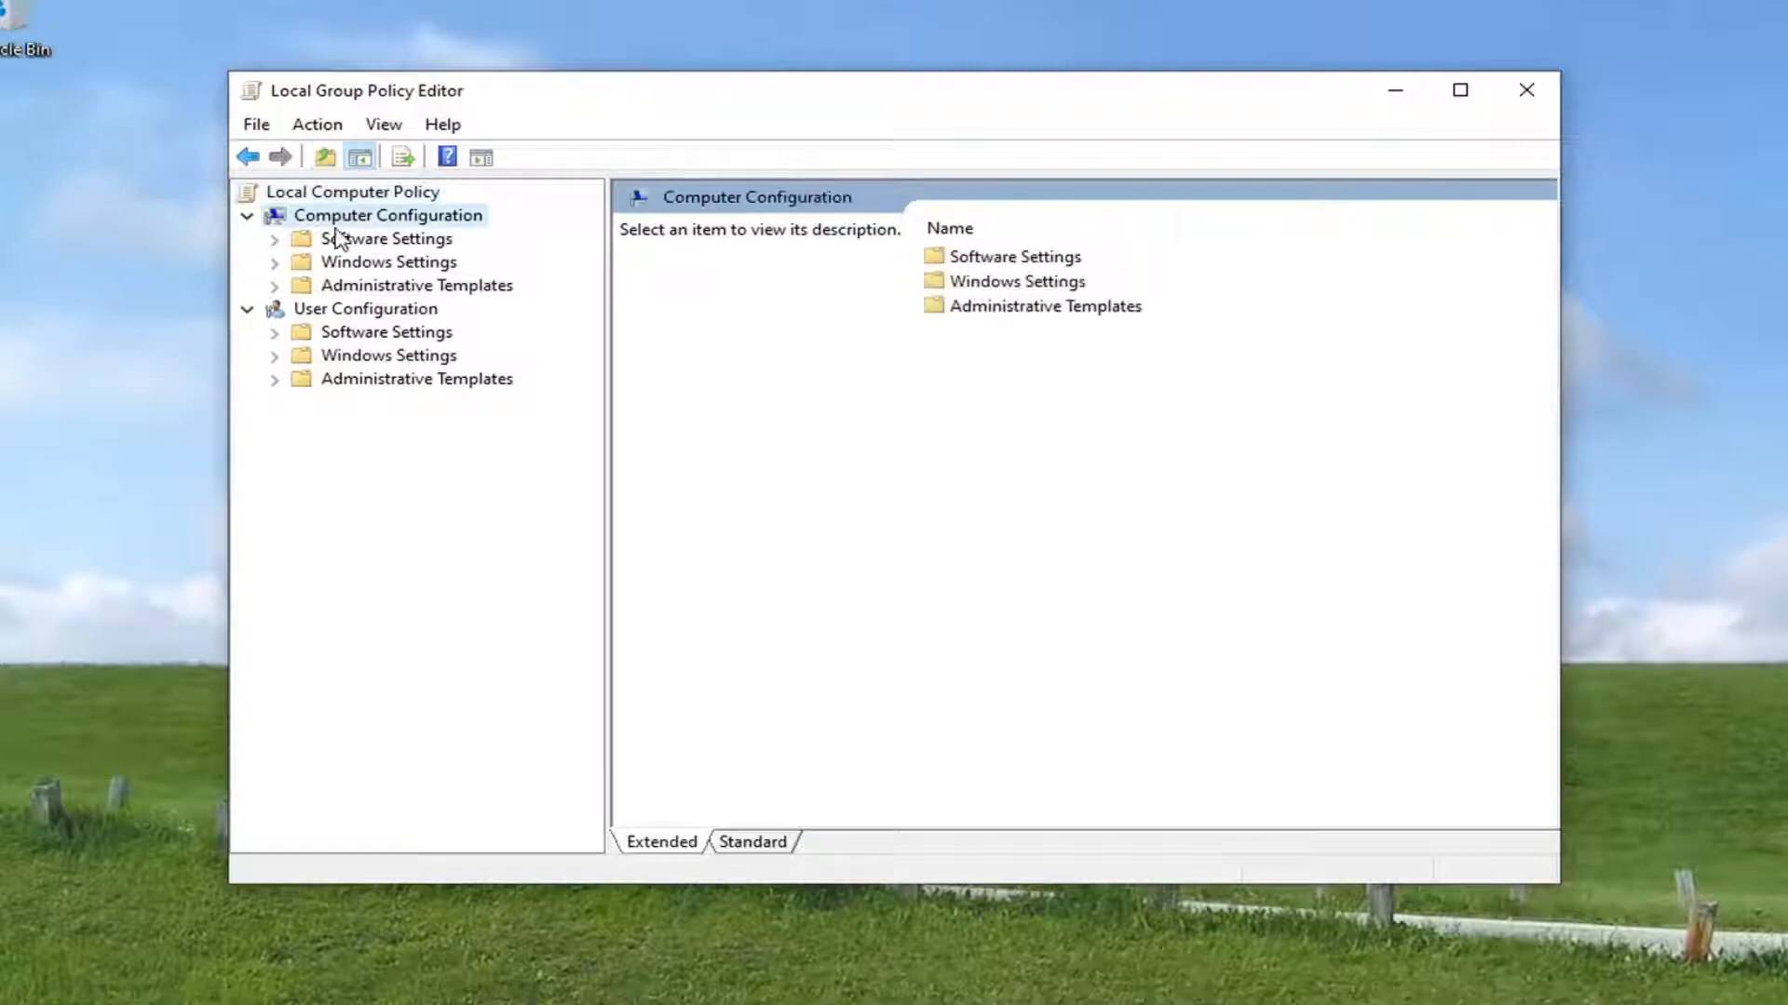
click(352, 287)
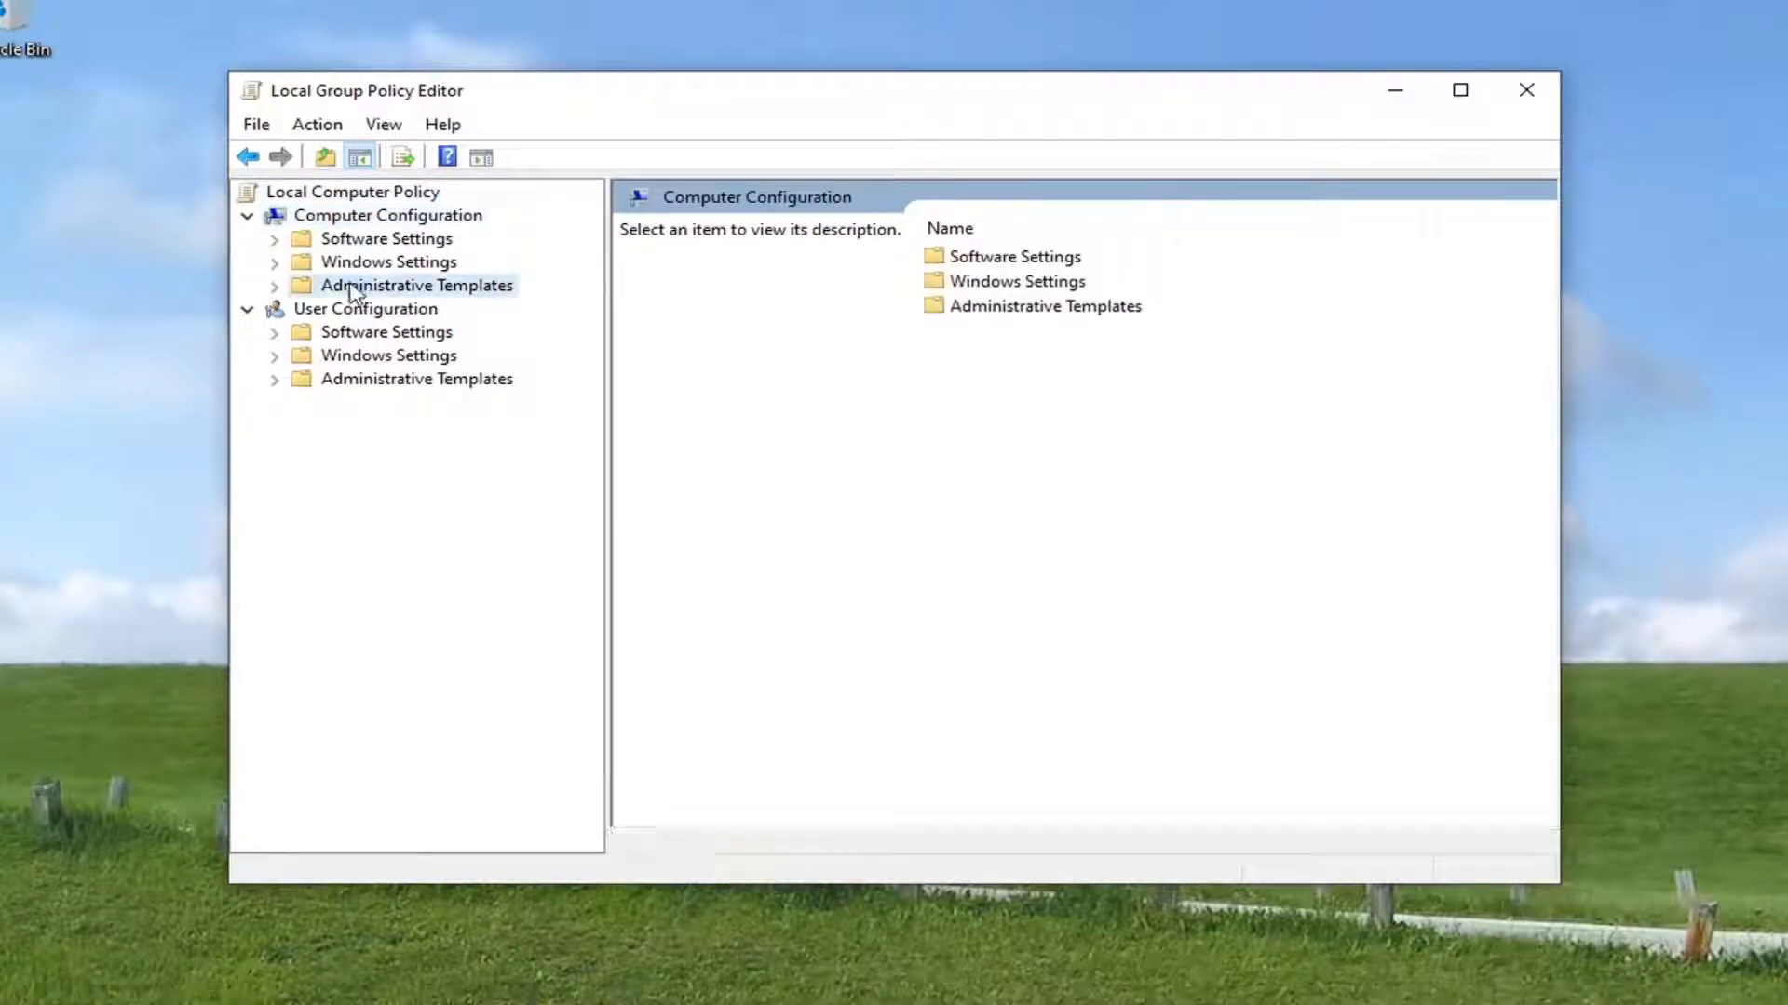
click(347, 382)
click(349, 287)
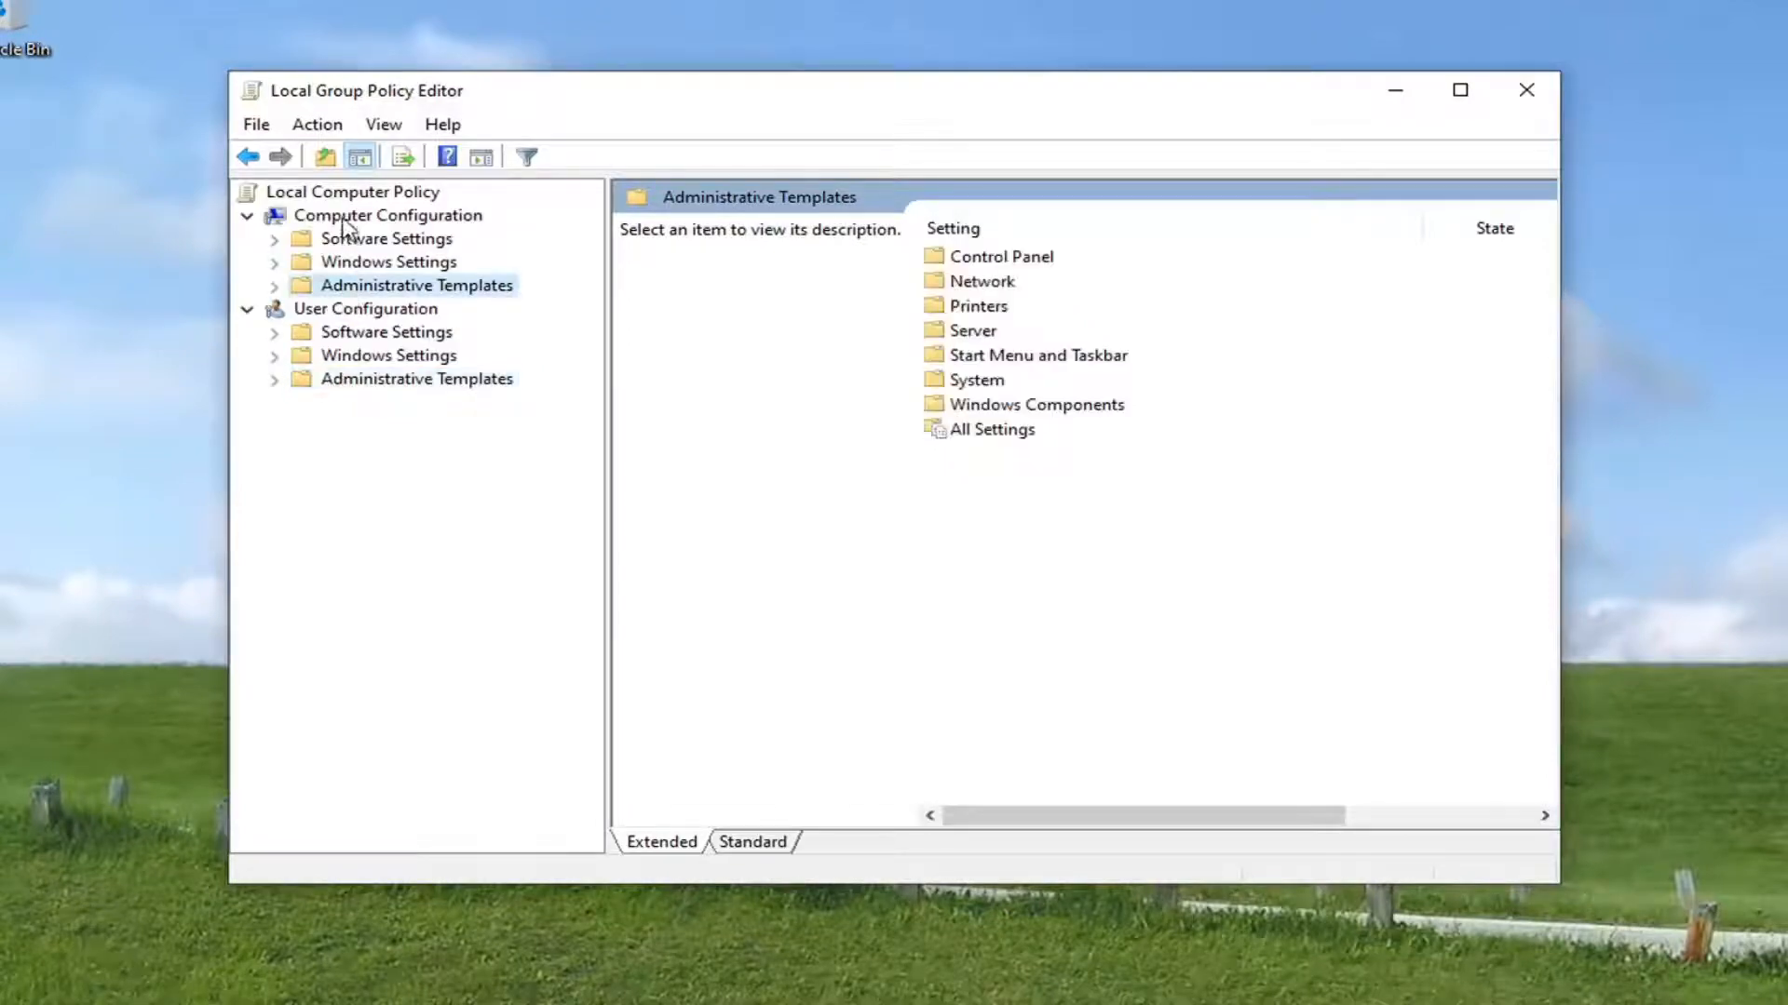
click(247, 310)
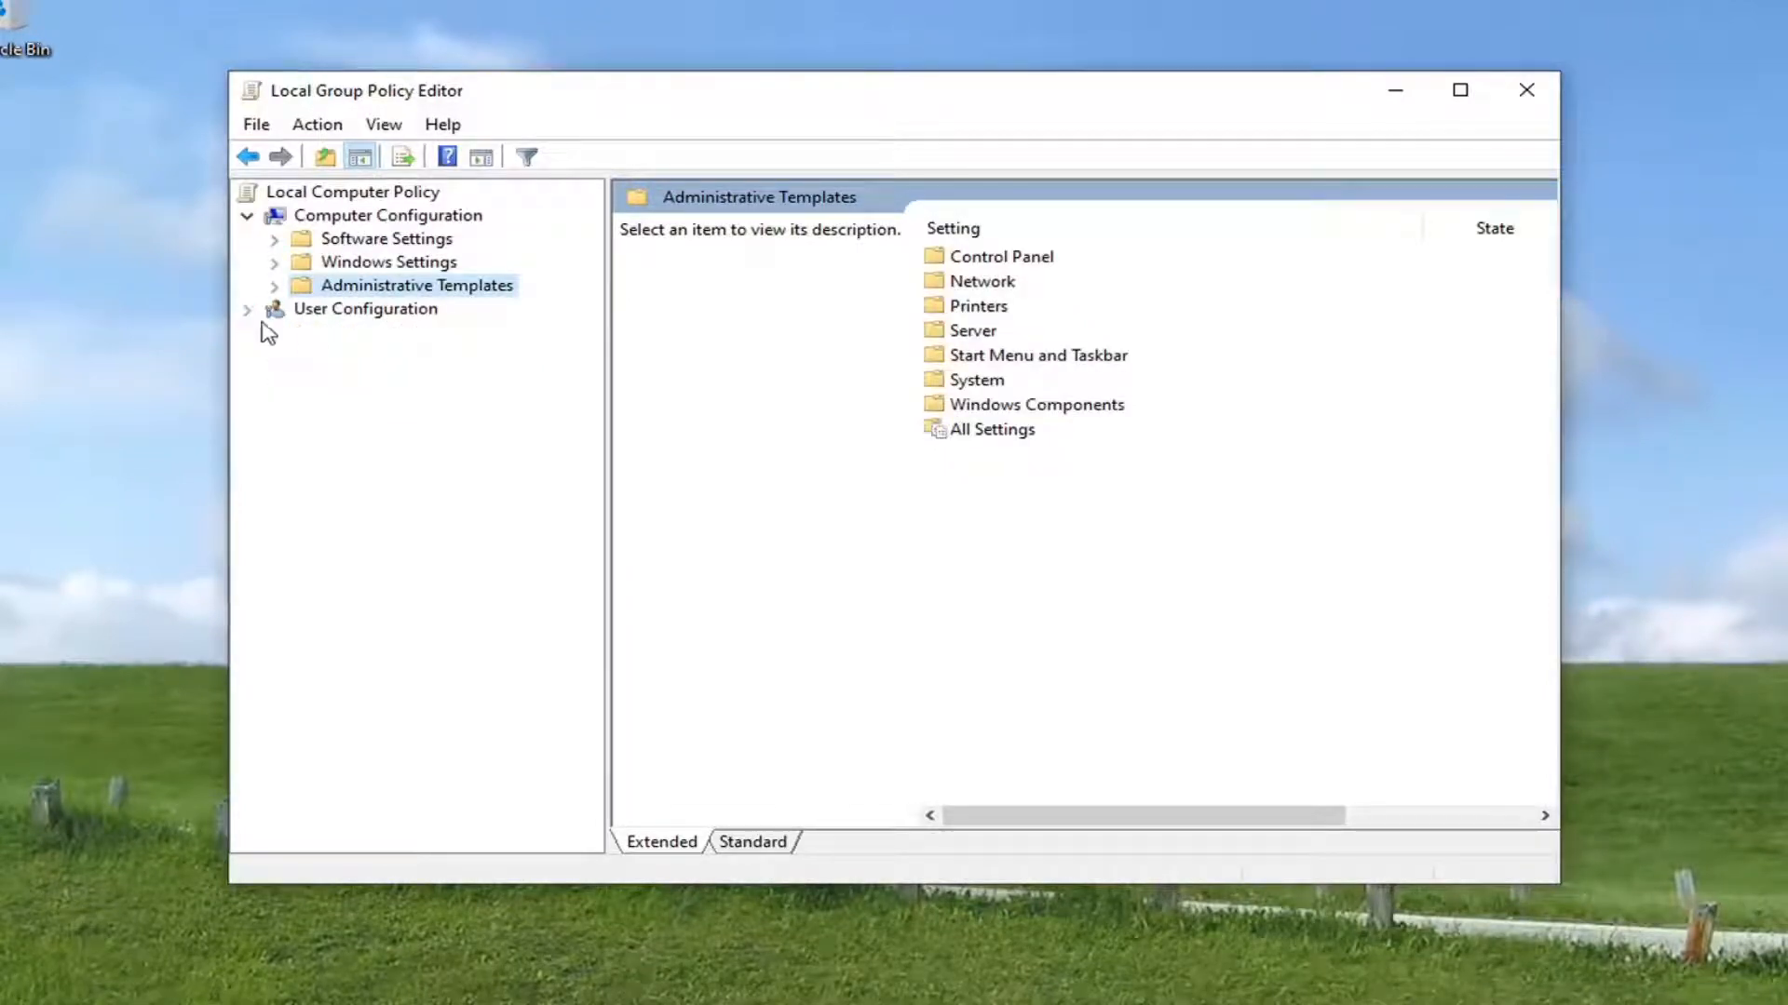
double_click(362, 296)
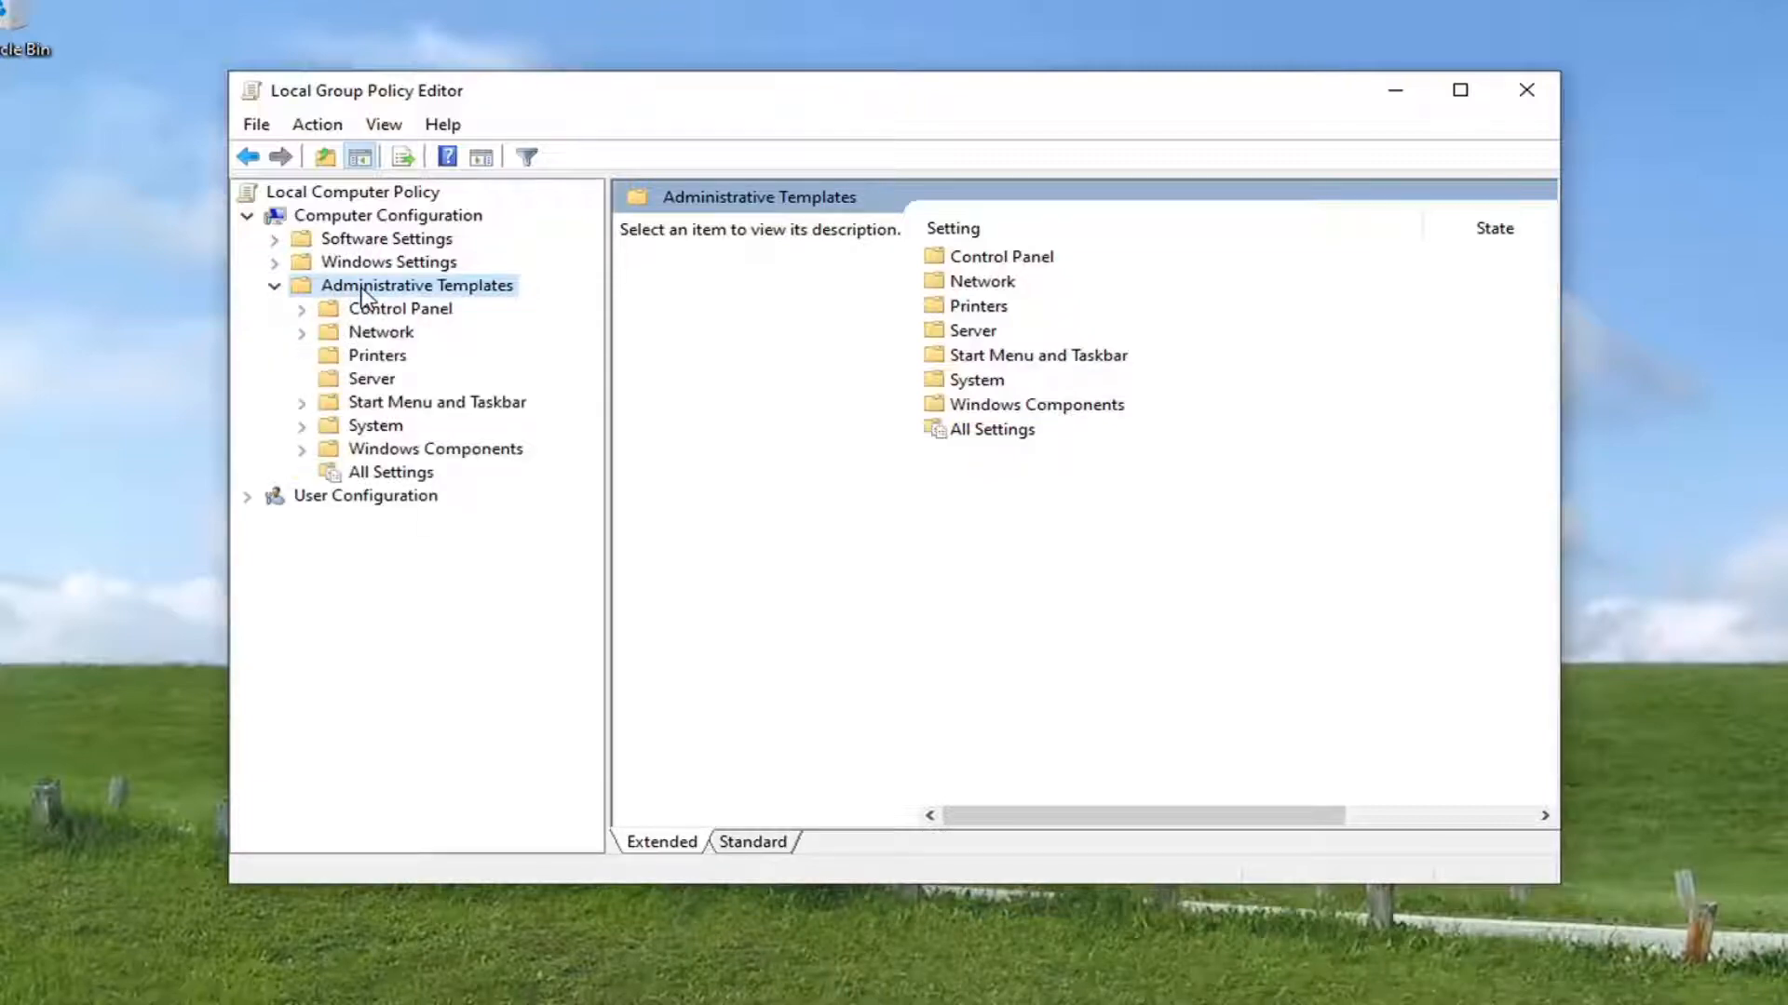
- Expand Windows Components under Administrative Templates and show the Windows Update policy settings
double_click(358, 447)
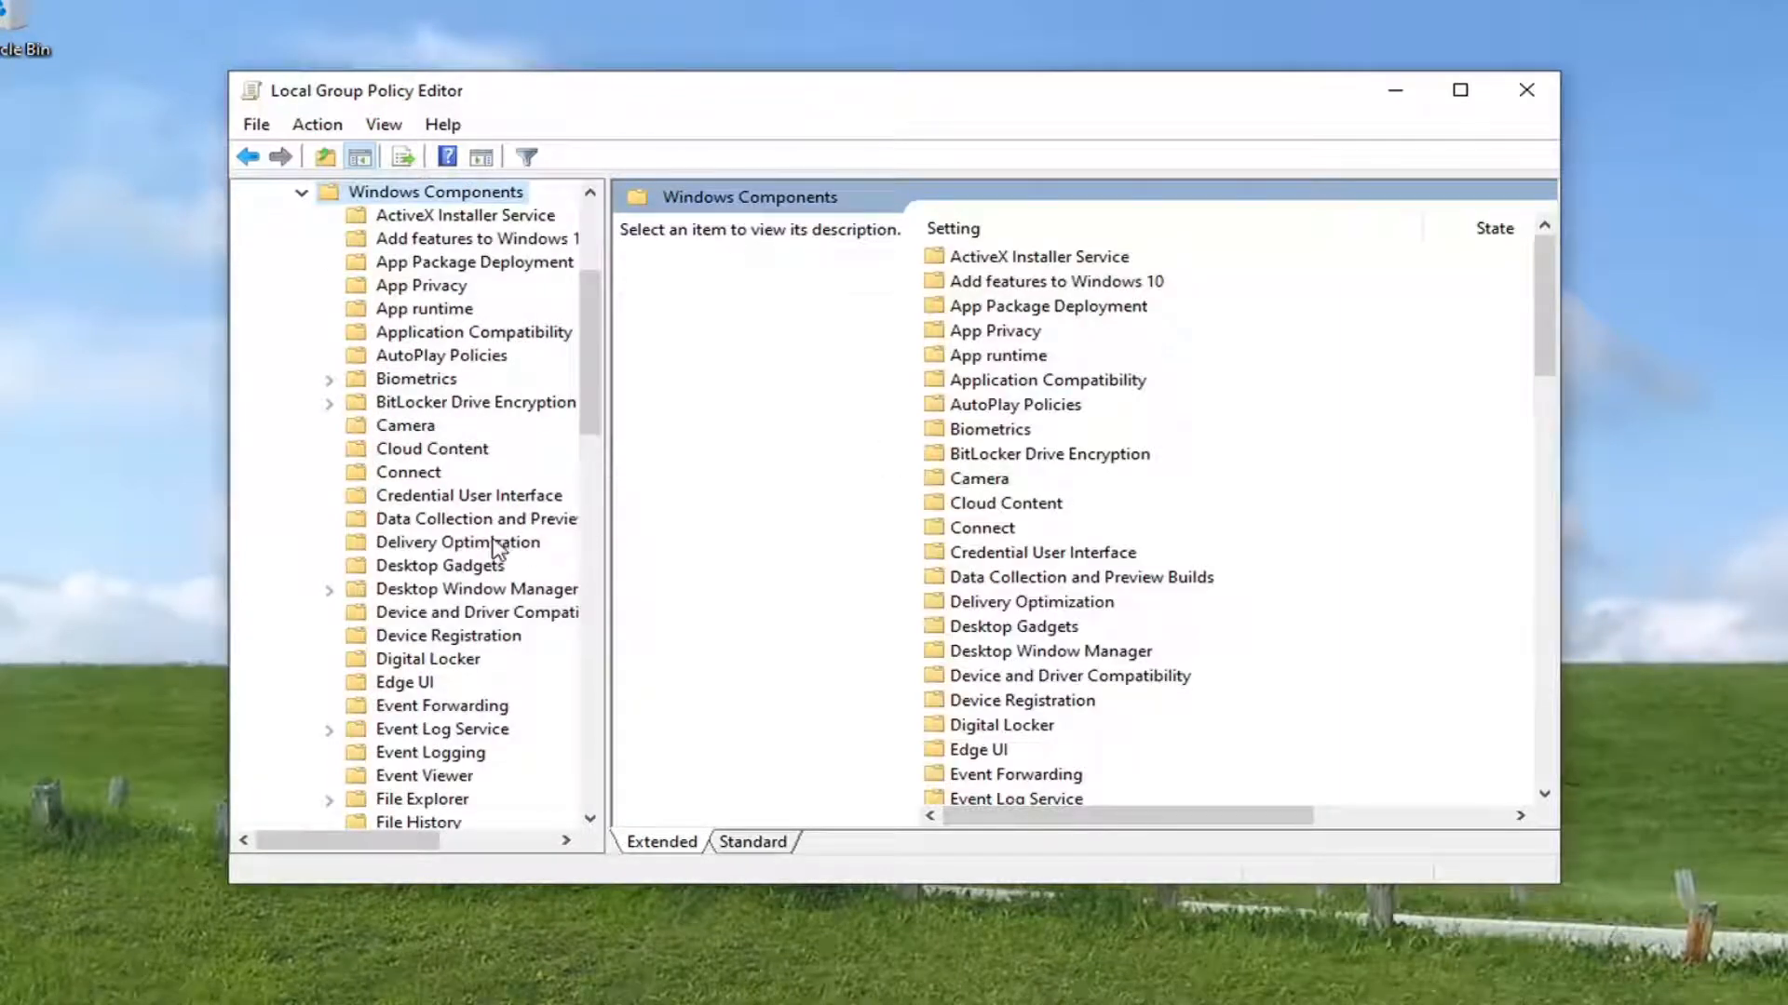
scroll(466, 577, down, 7)
scroll(427, 599, down, 13)
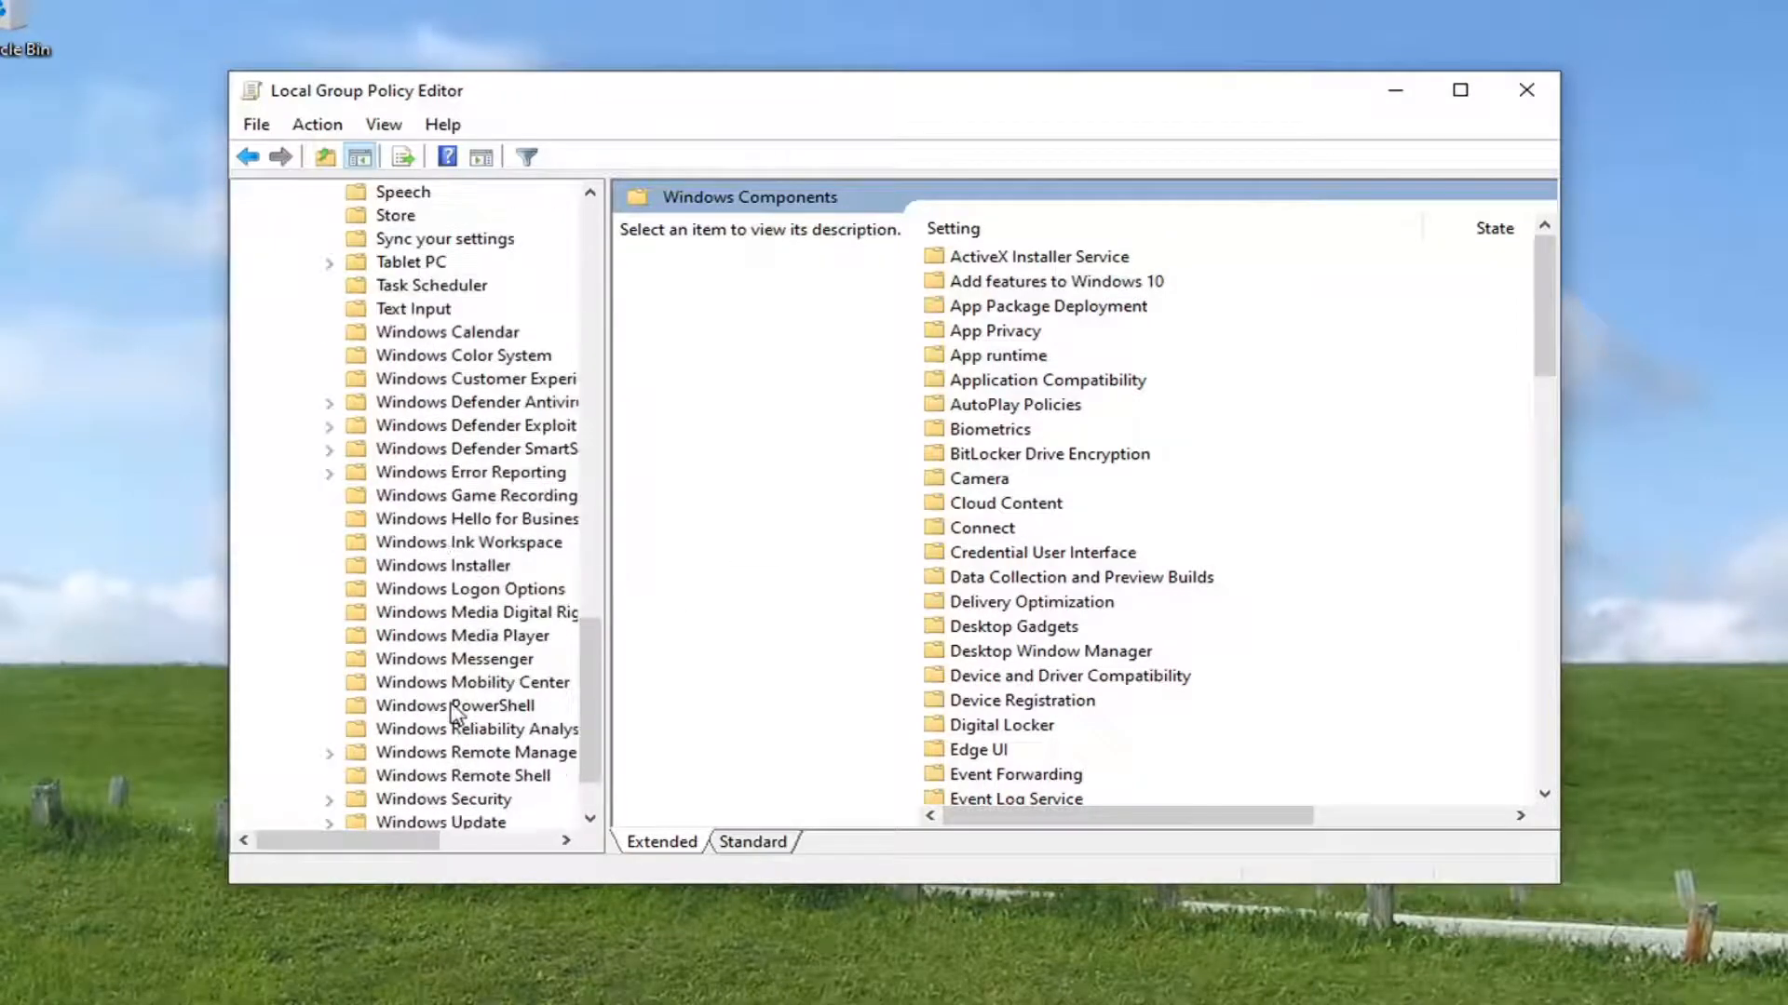
click(438, 752)
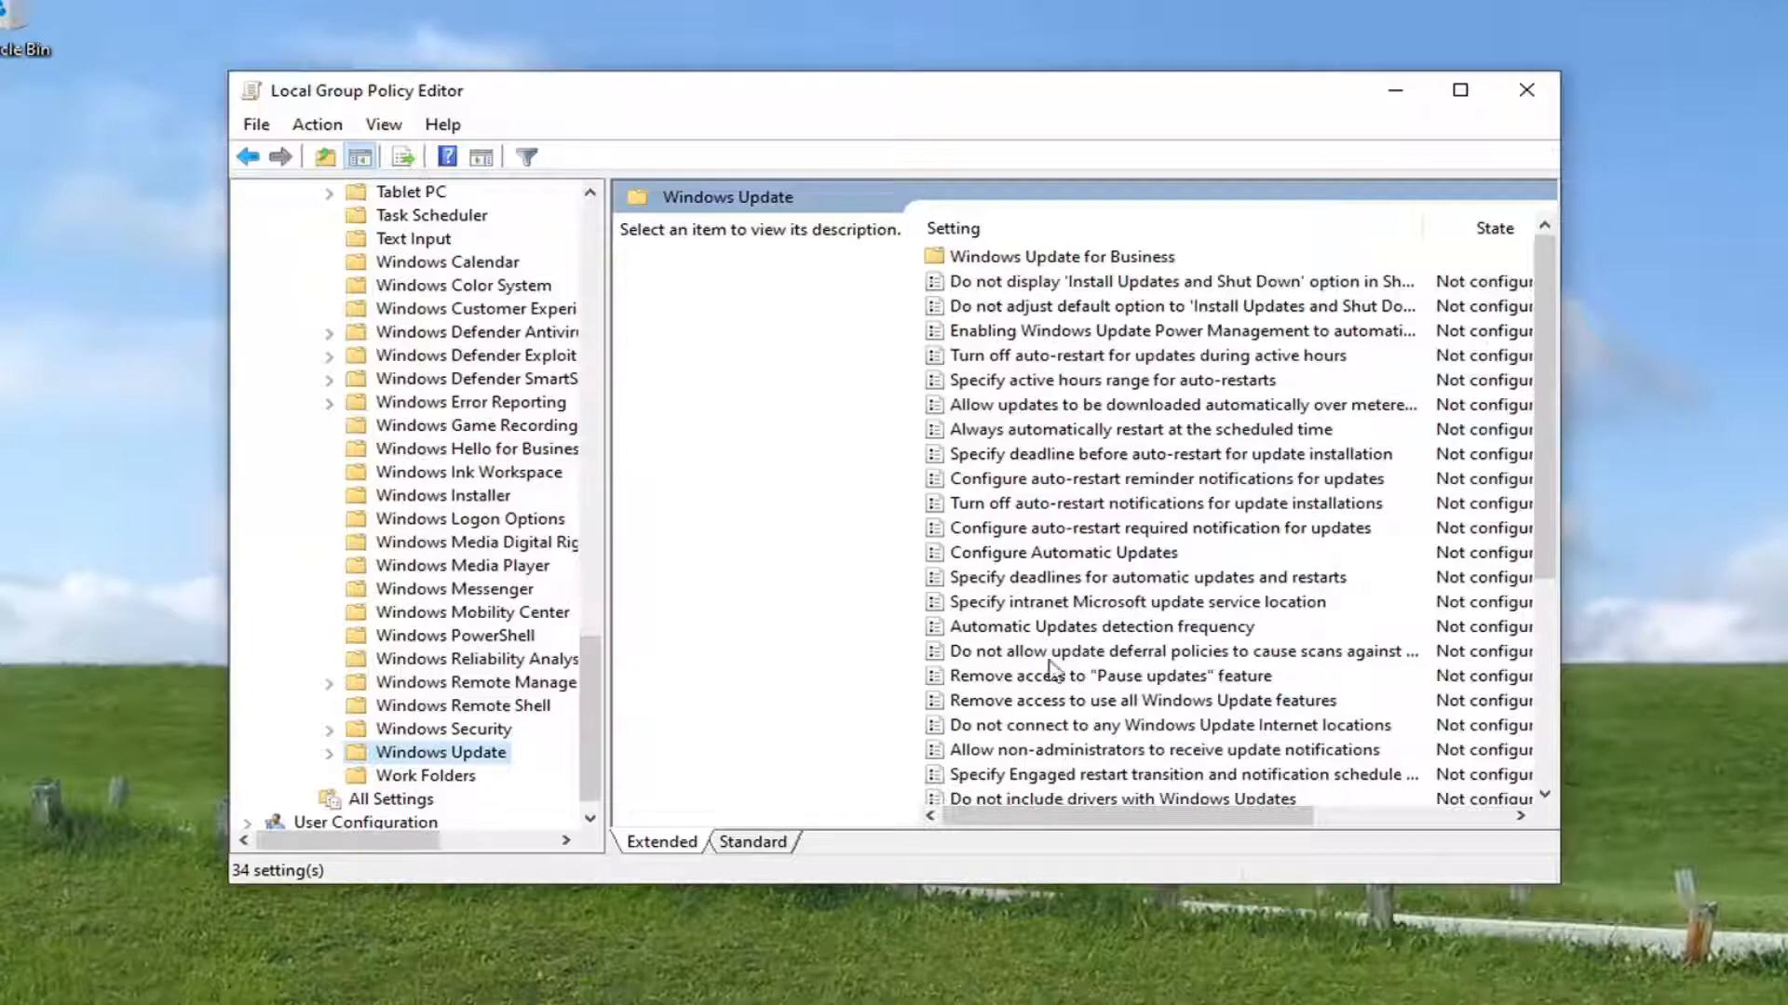
- Check the state of the Configure Automatic Updates policy, accept its dialog, and close the Local Group Policy Editor
click(1019, 556)
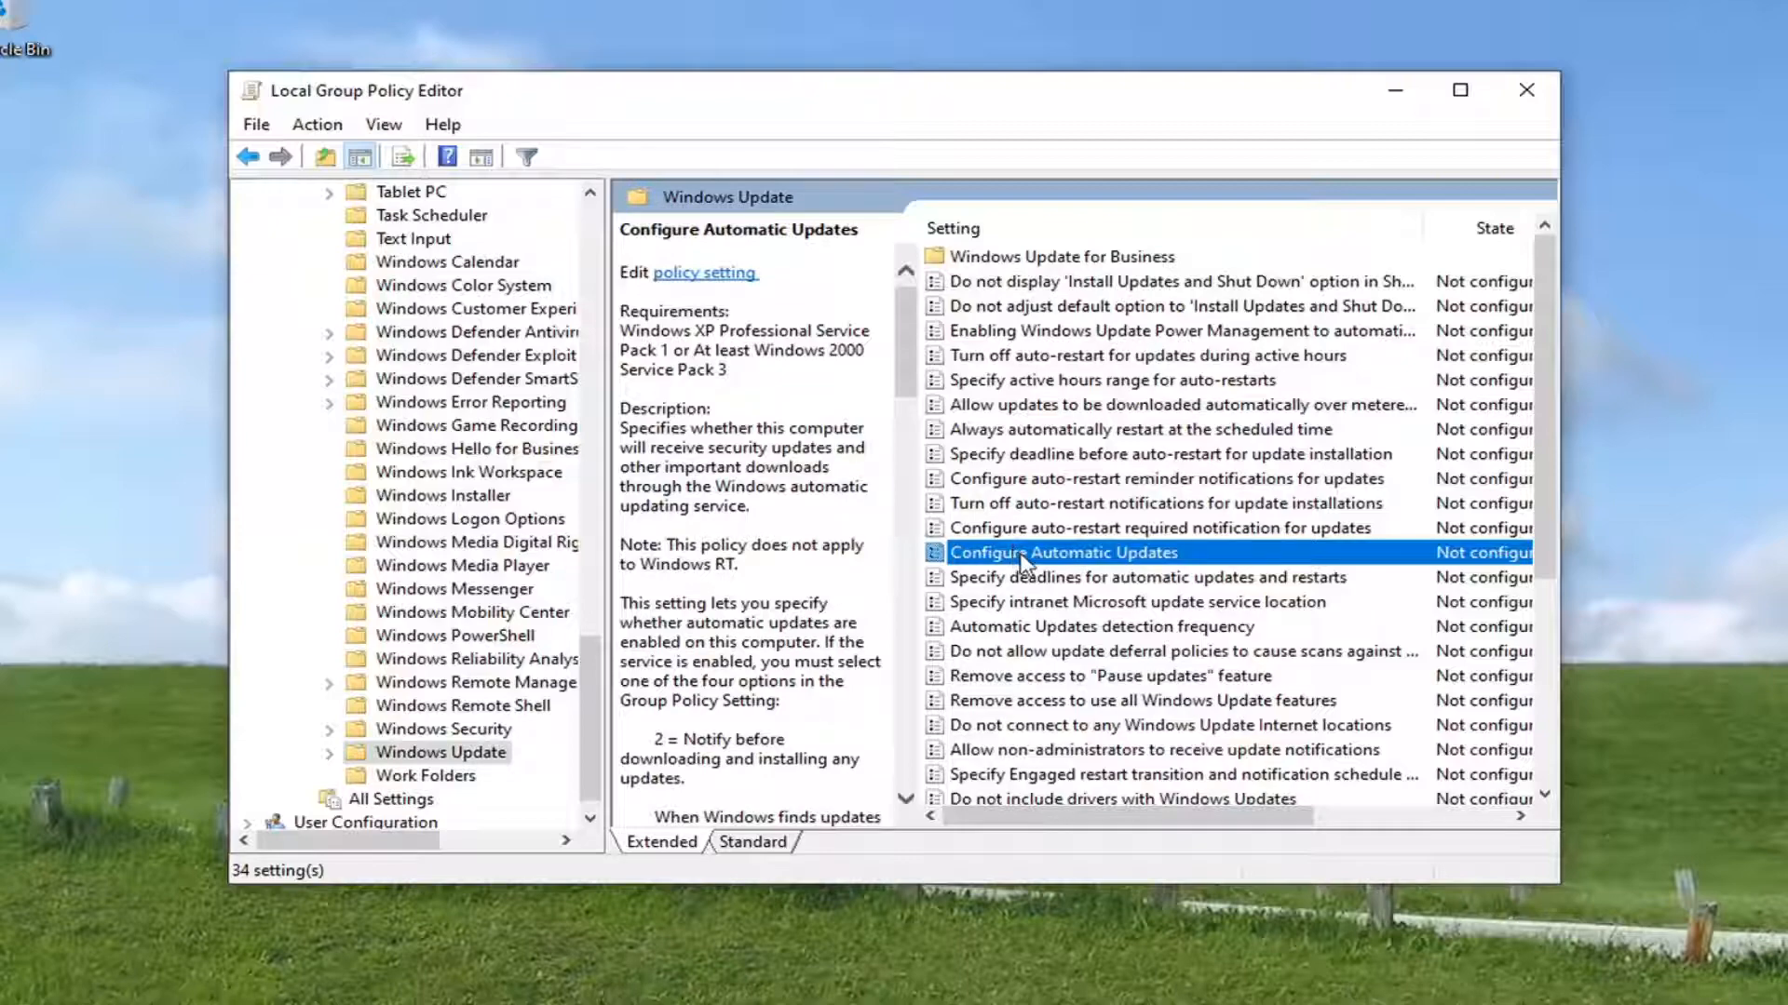
double_click(1021, 556)
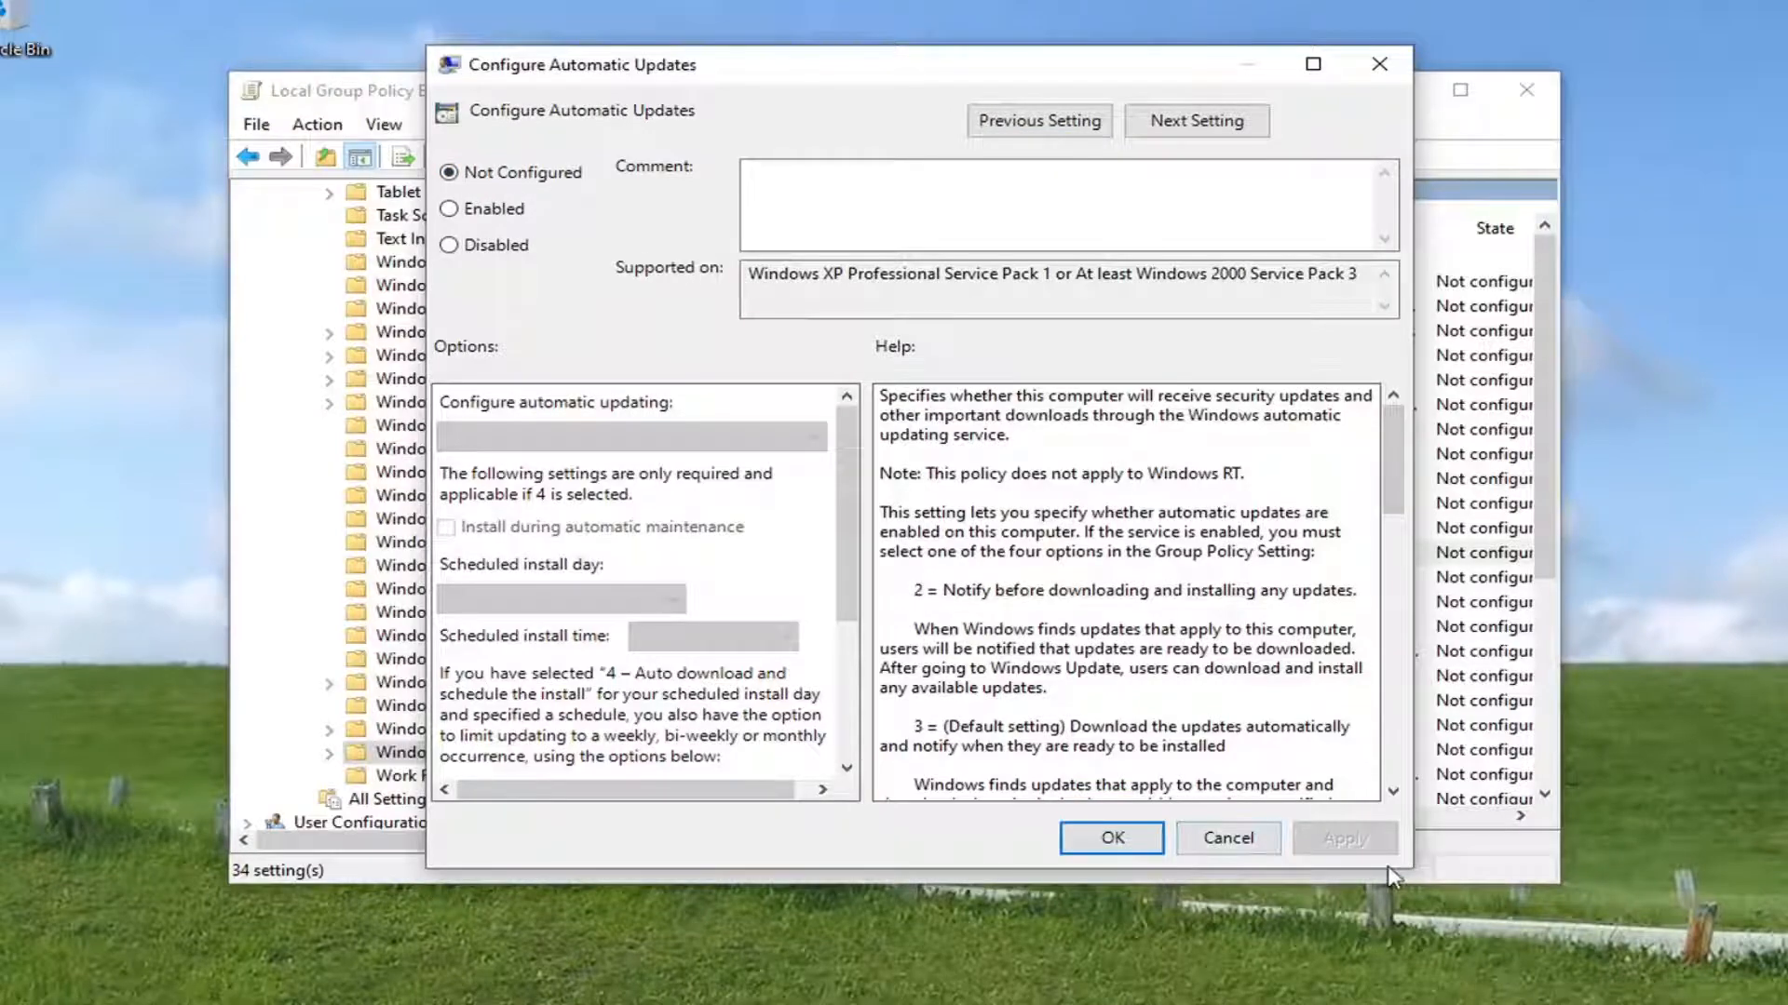
click(1112, 839)
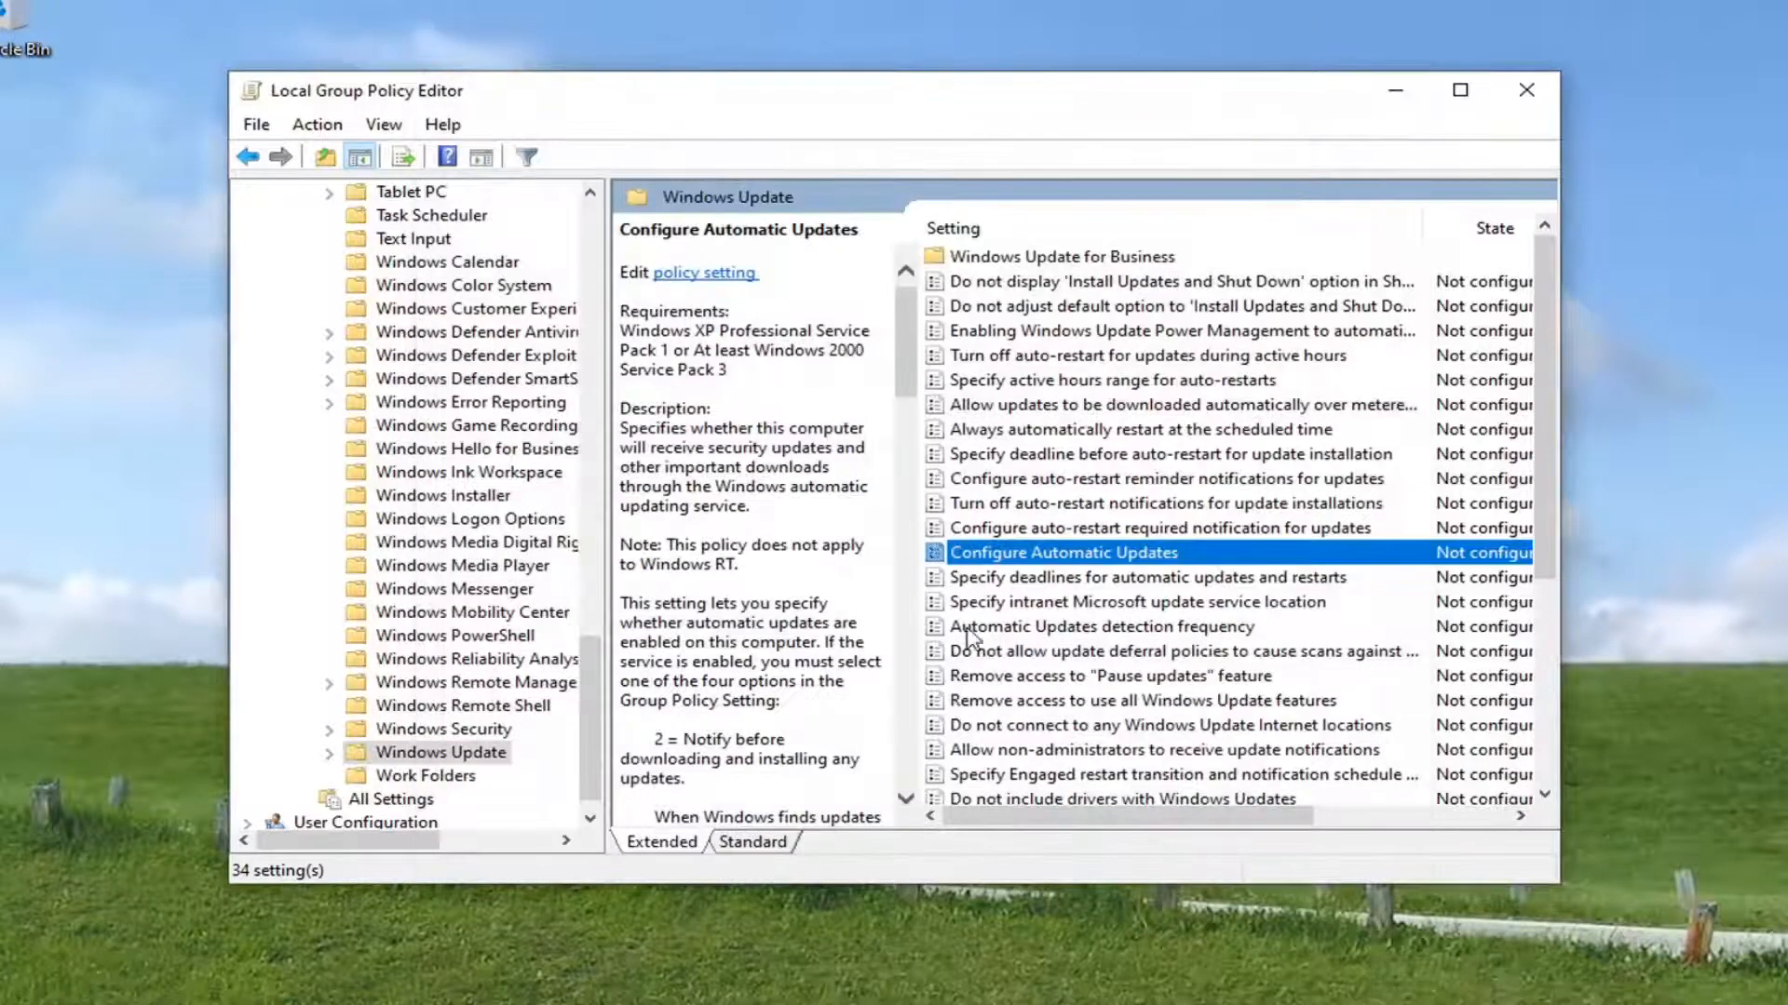
double_click(1038, 553)
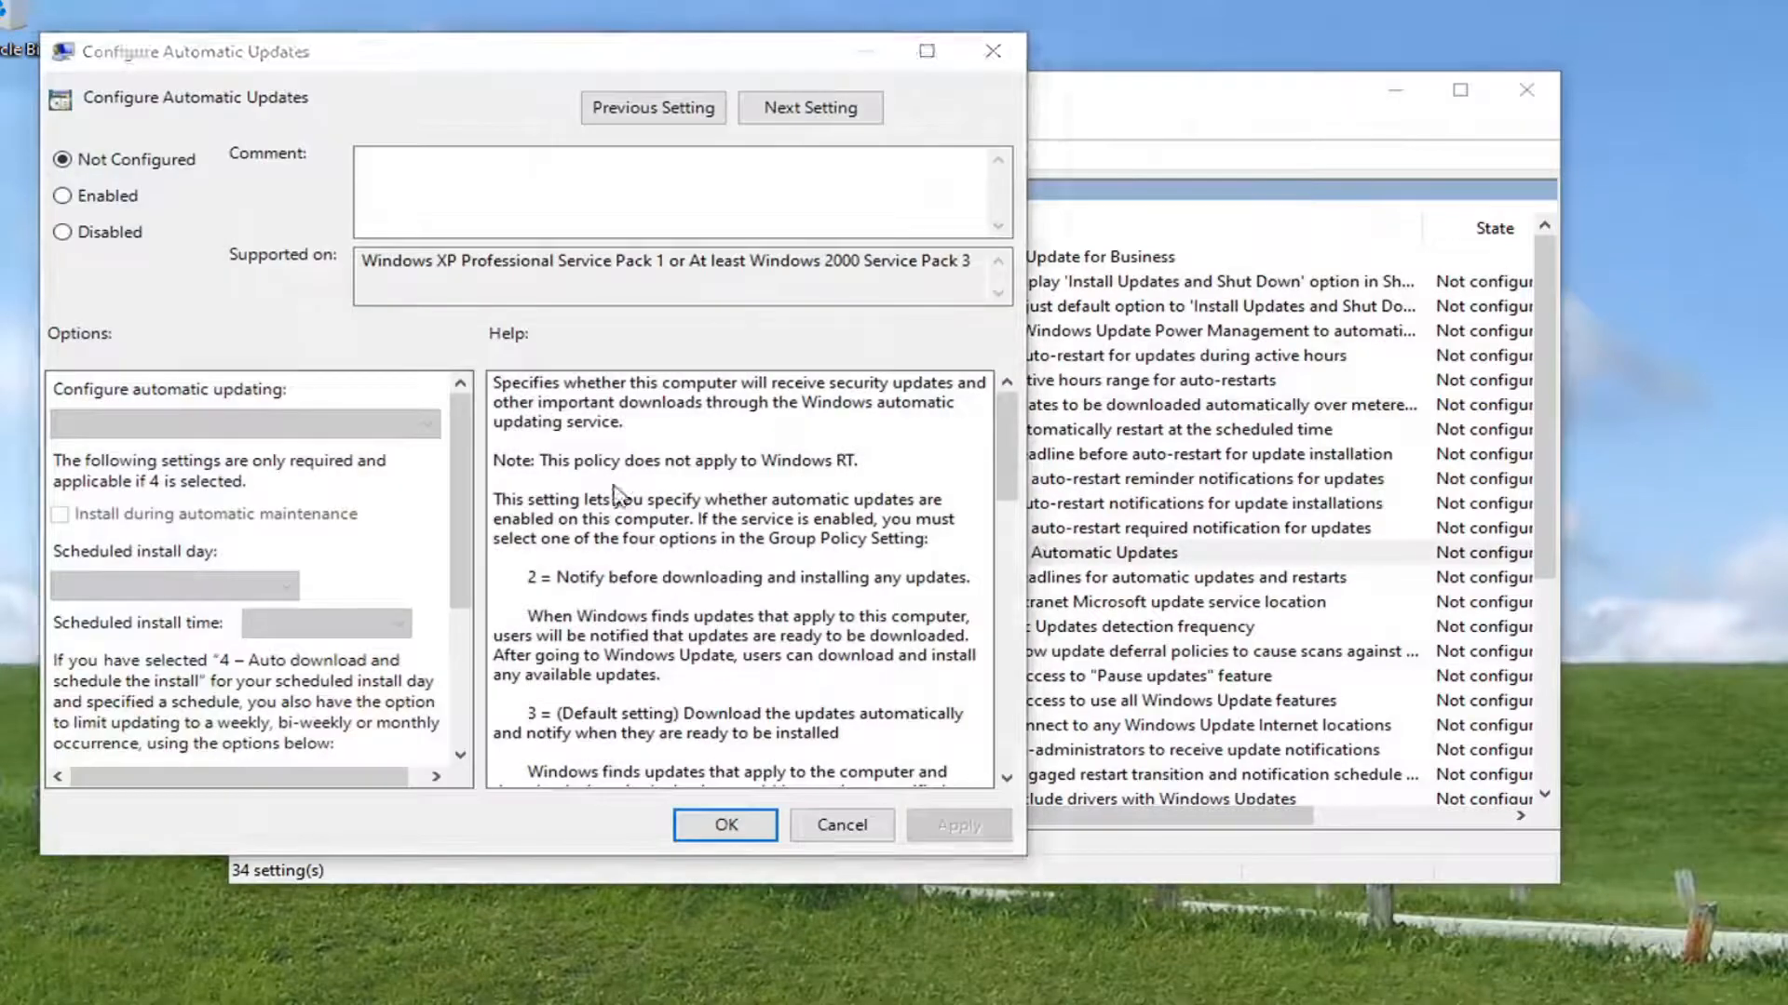
click(725, 826)
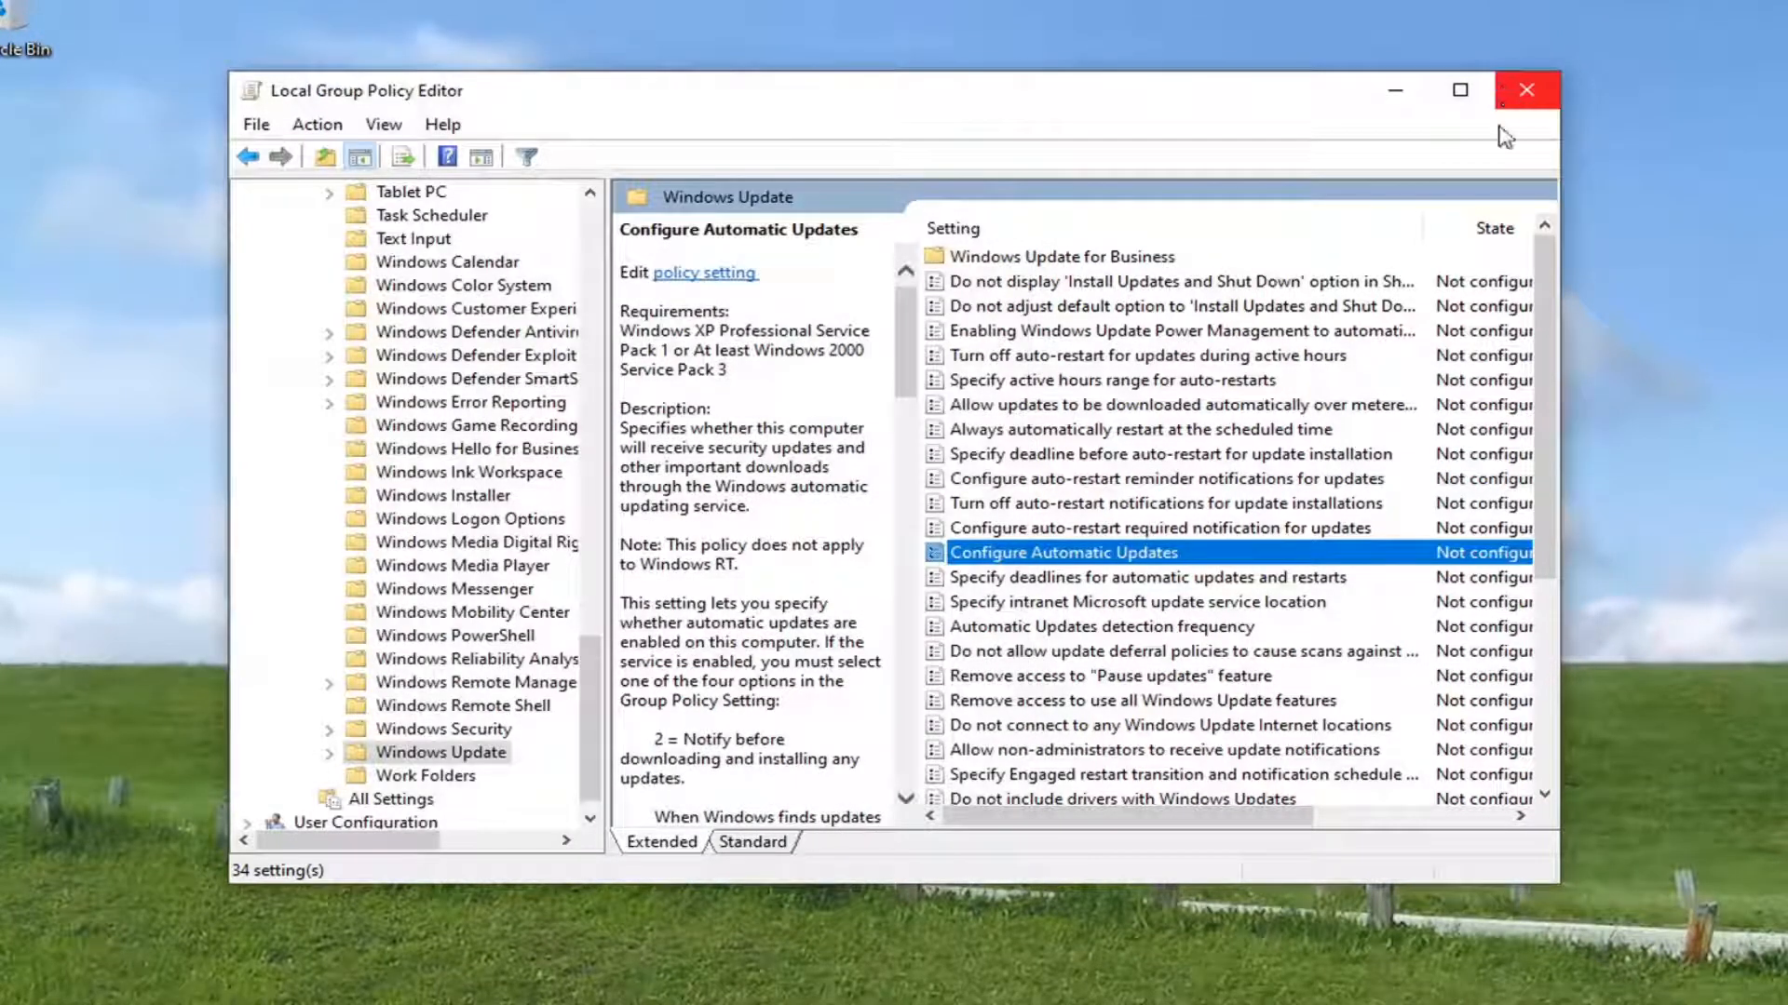
click(1527, 90)
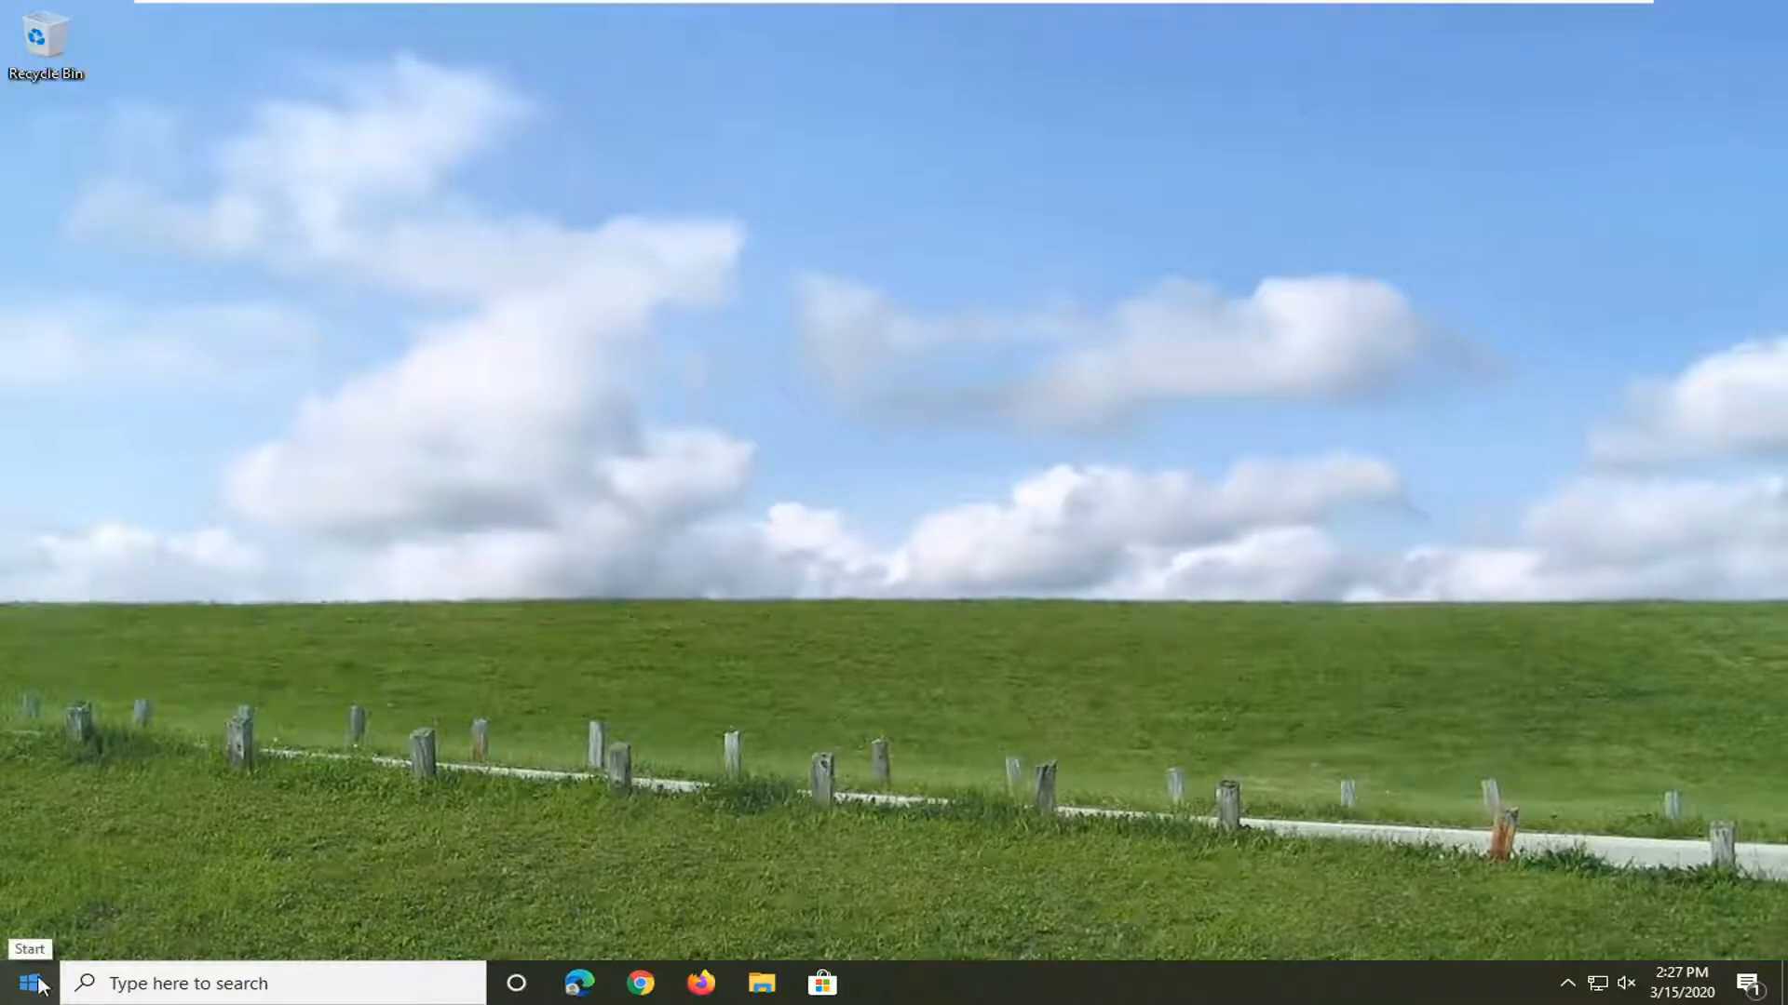
- Search for regedit, run the Registry Editor as administrator, and allow it to make changes to the device
click(13, 992)
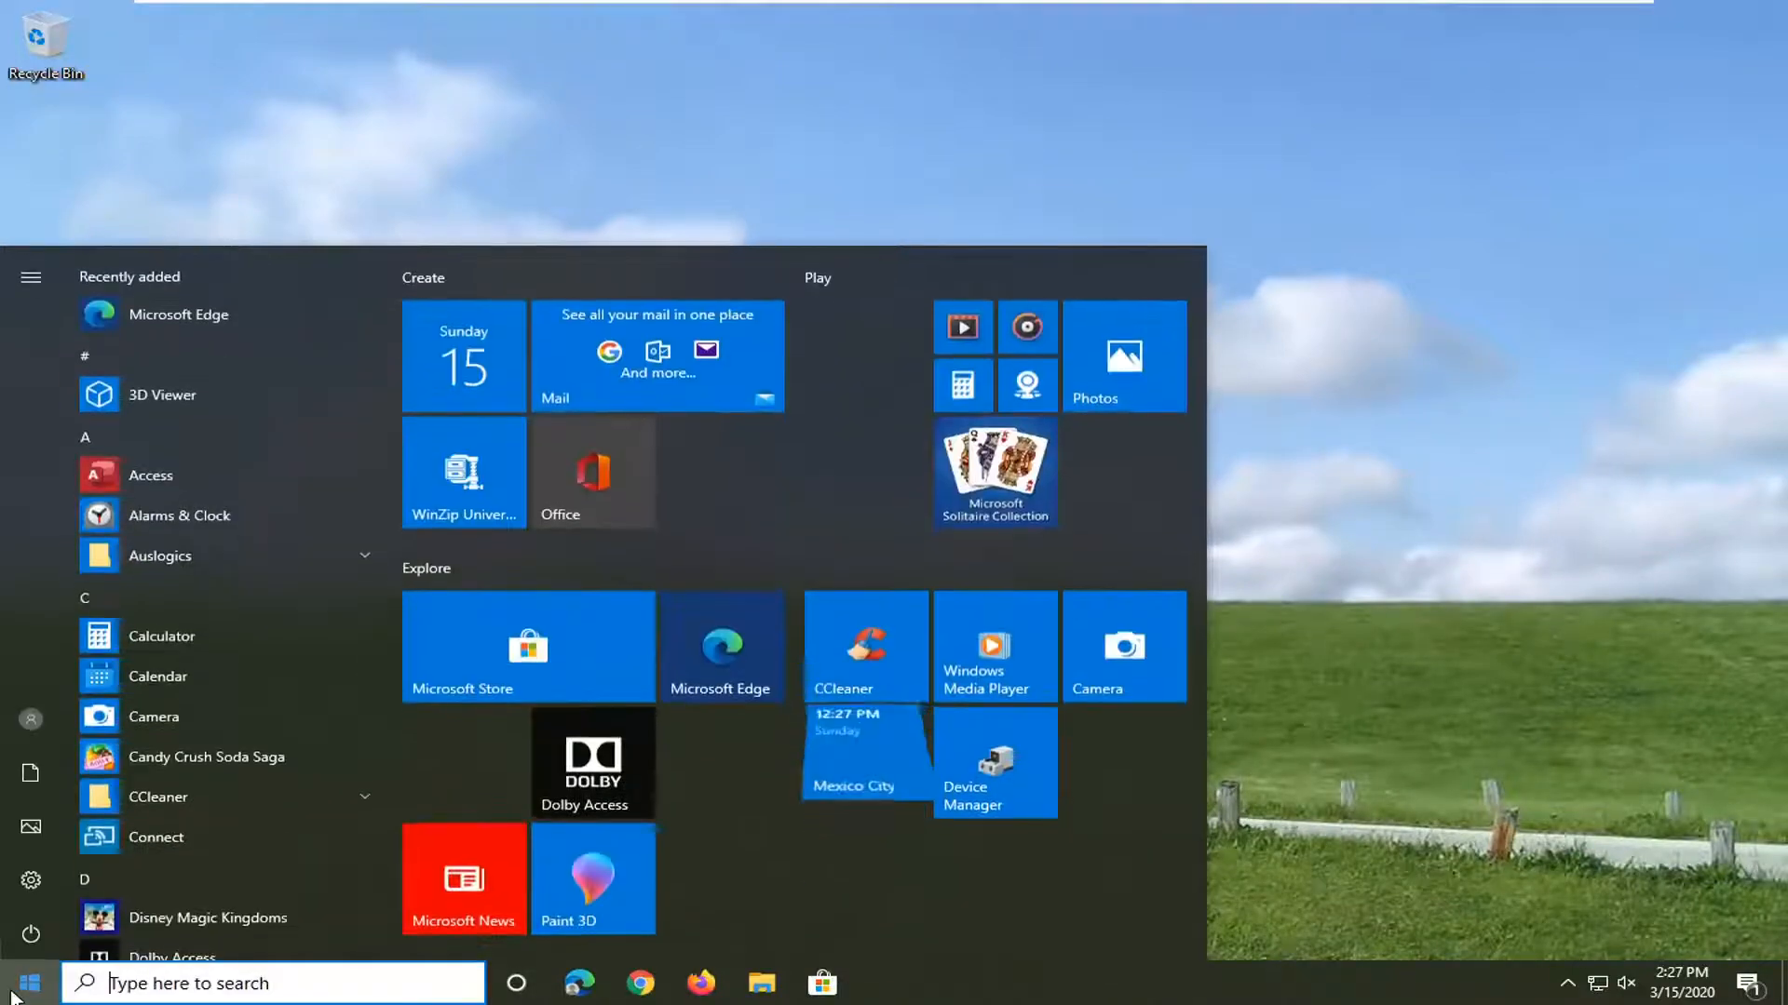
text(regedit)
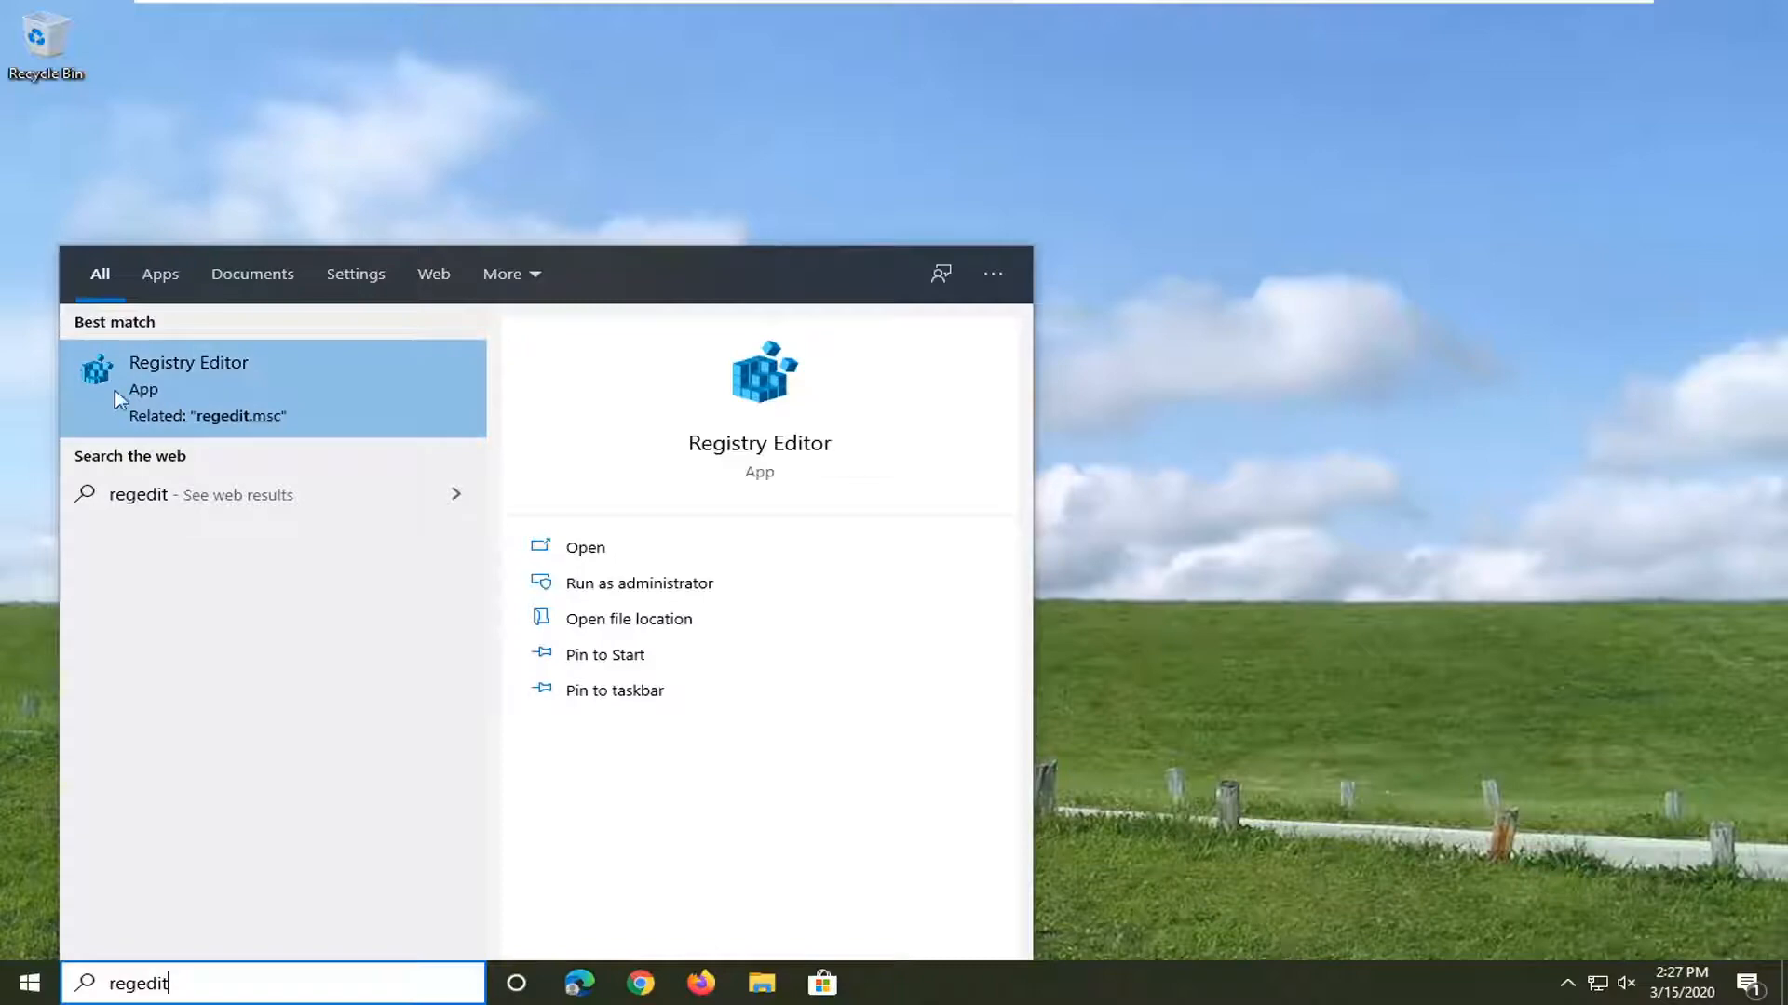
right_click(151, 387)
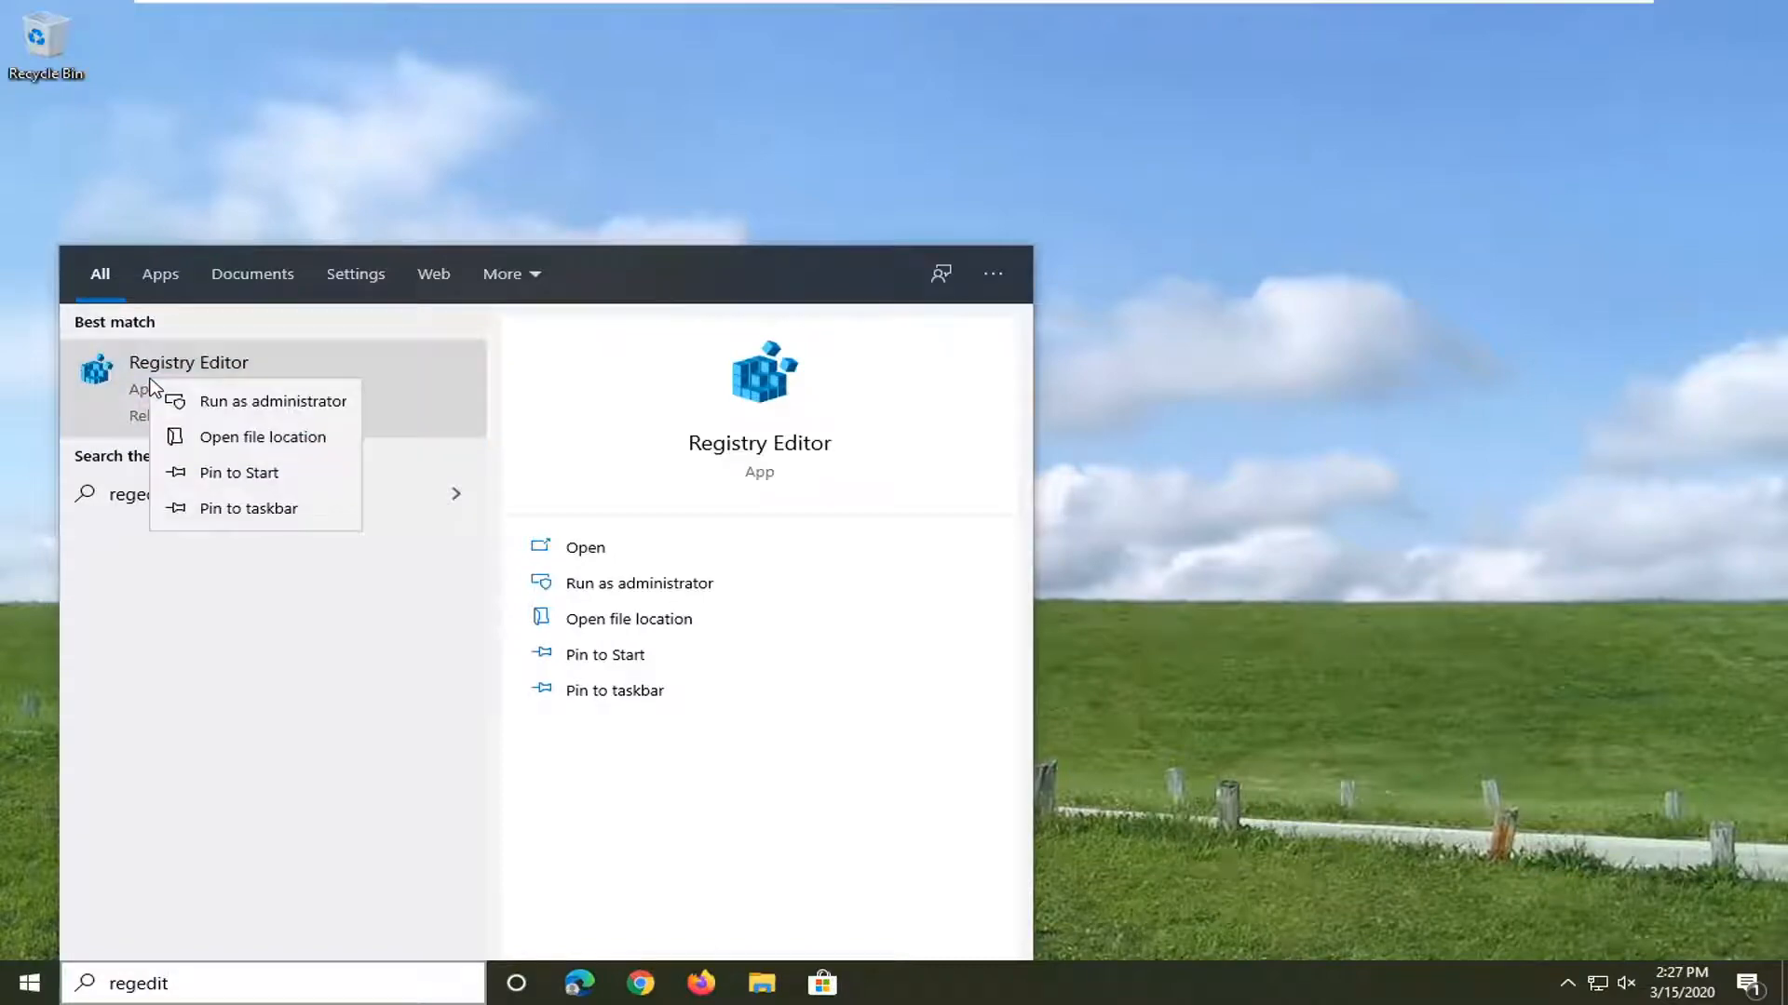
click(253, 407)
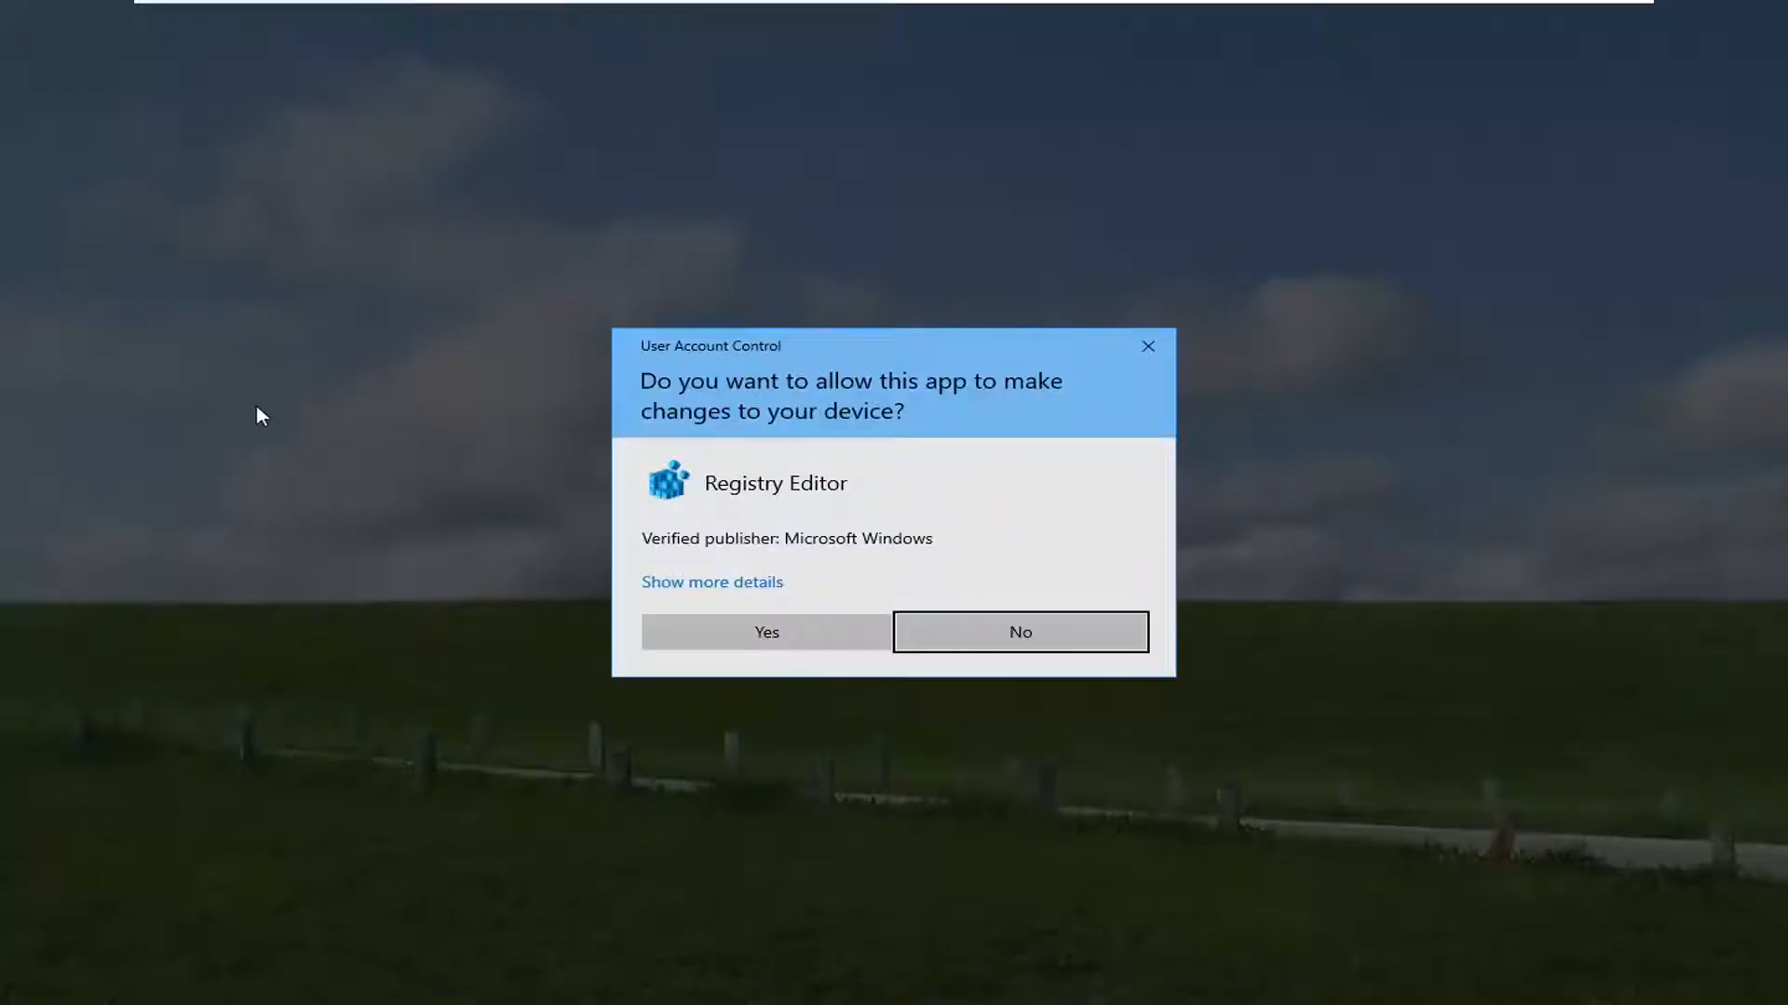
click(749, 628)
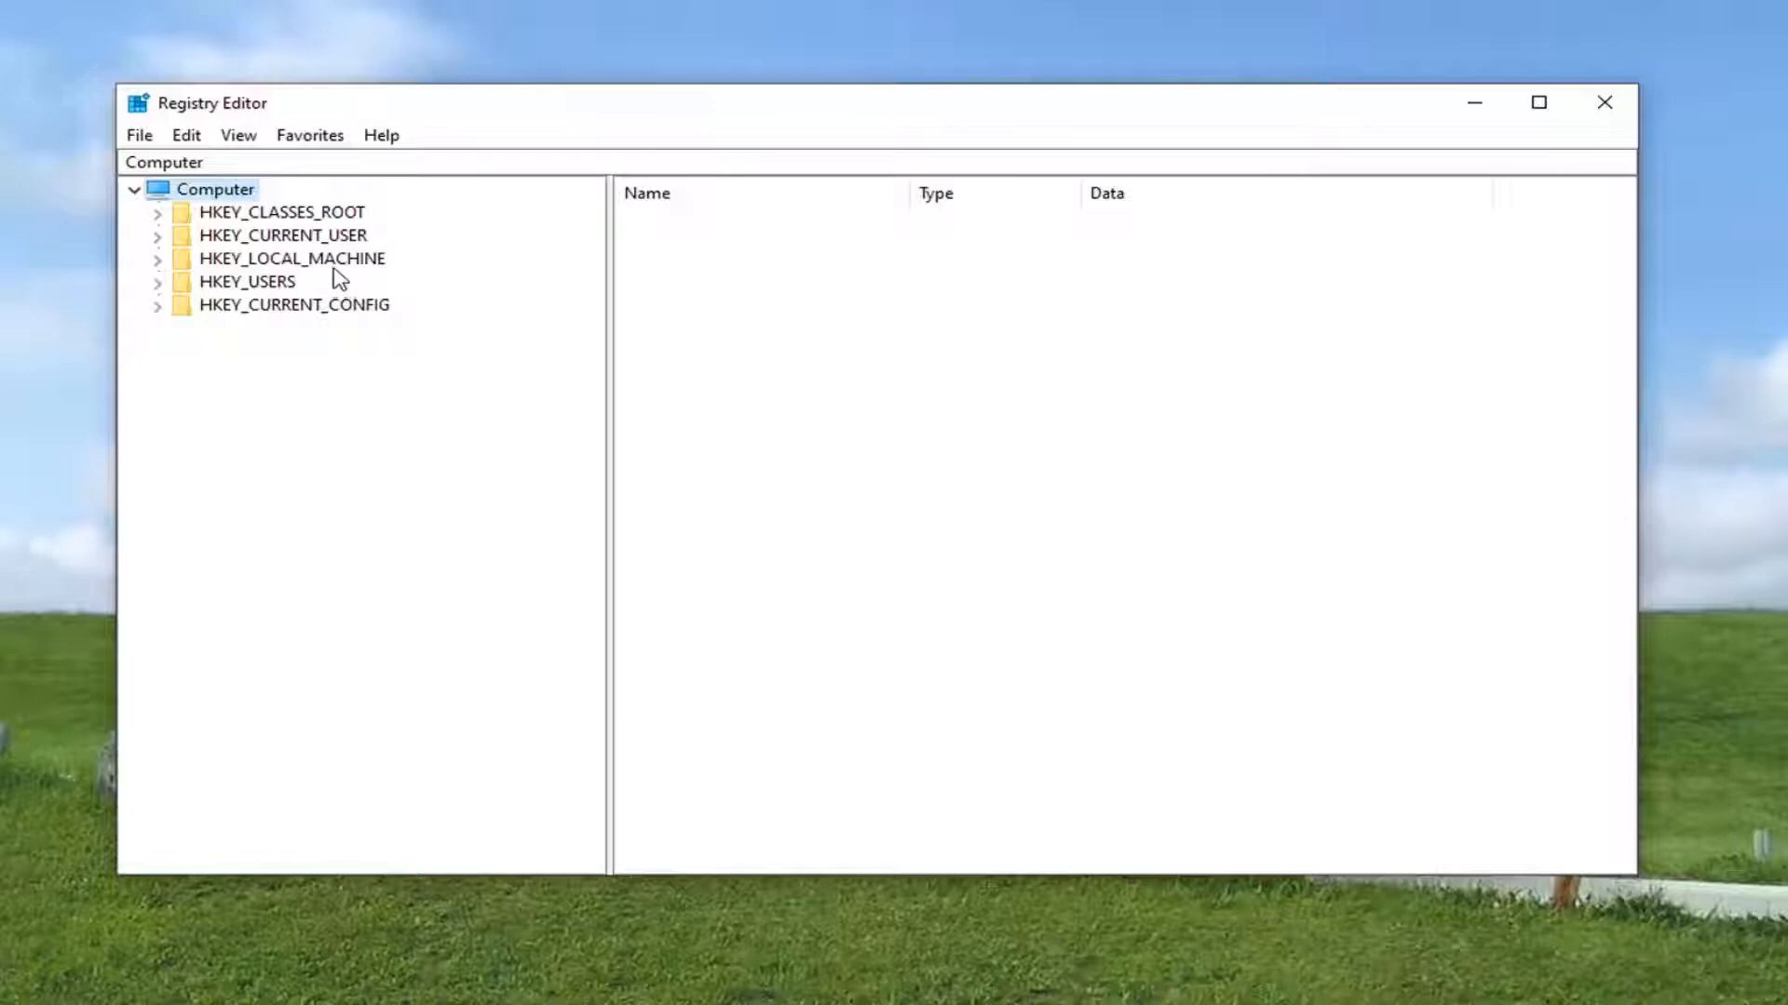
click(139, 142)
click(180, 192)
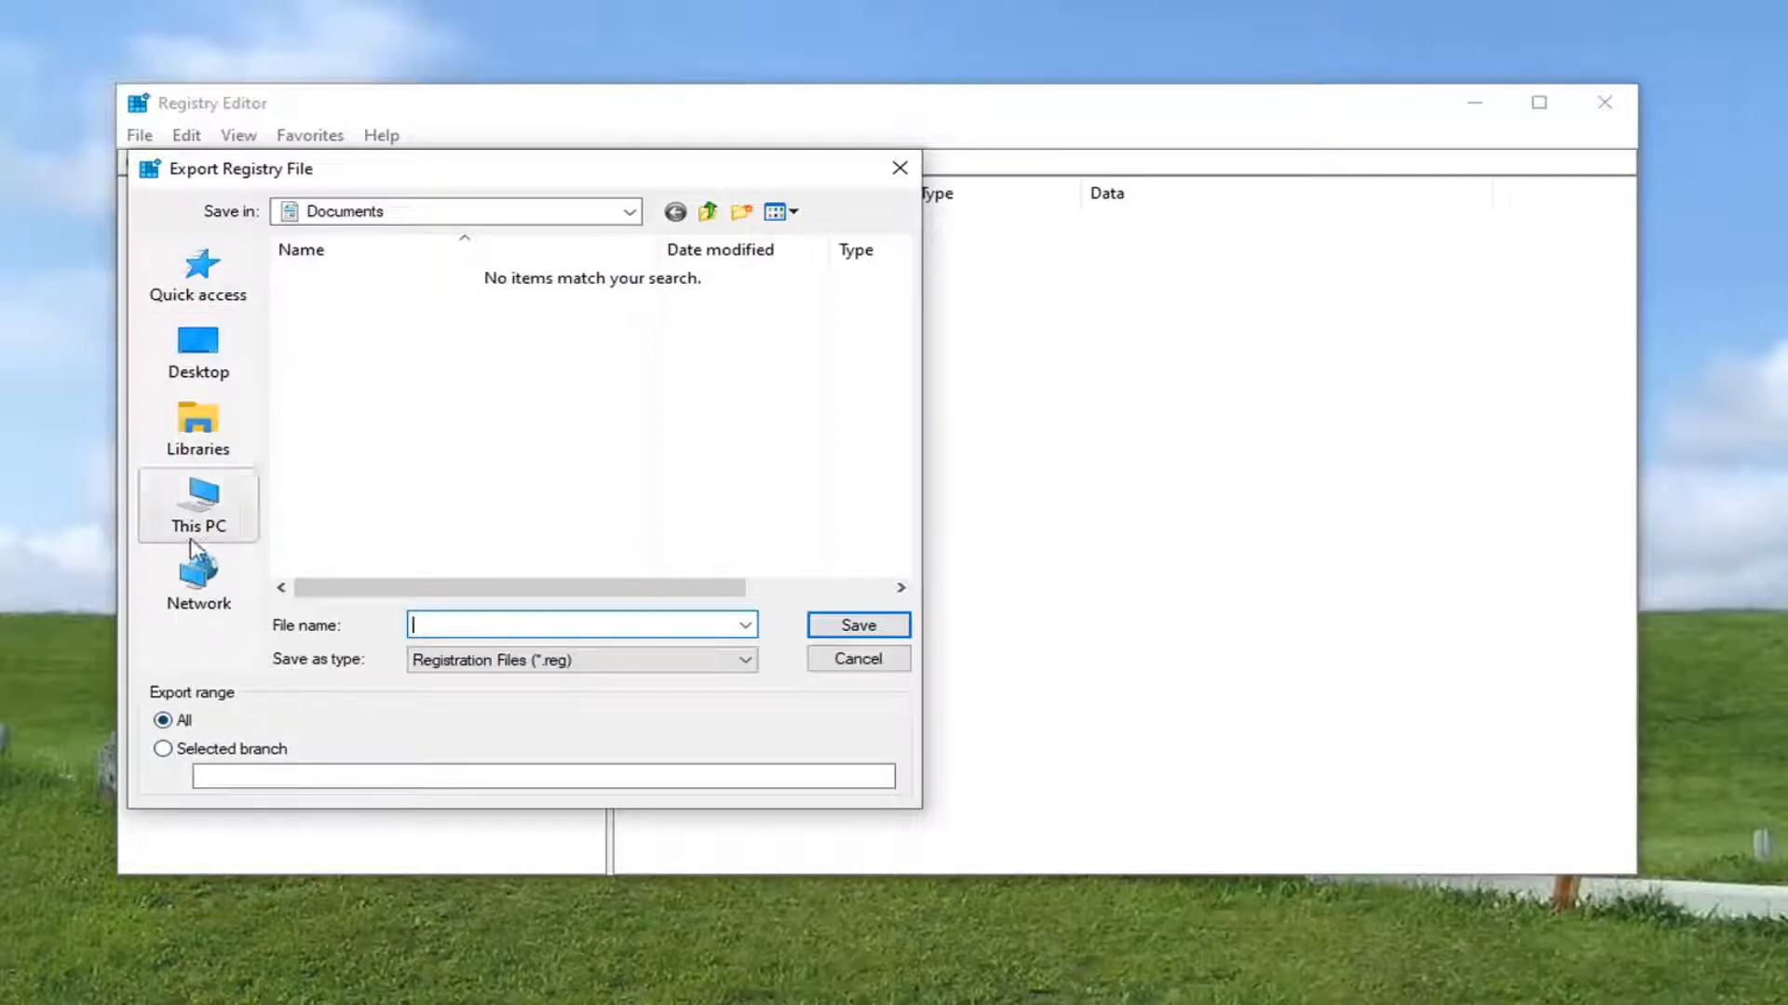
click(846, 658)
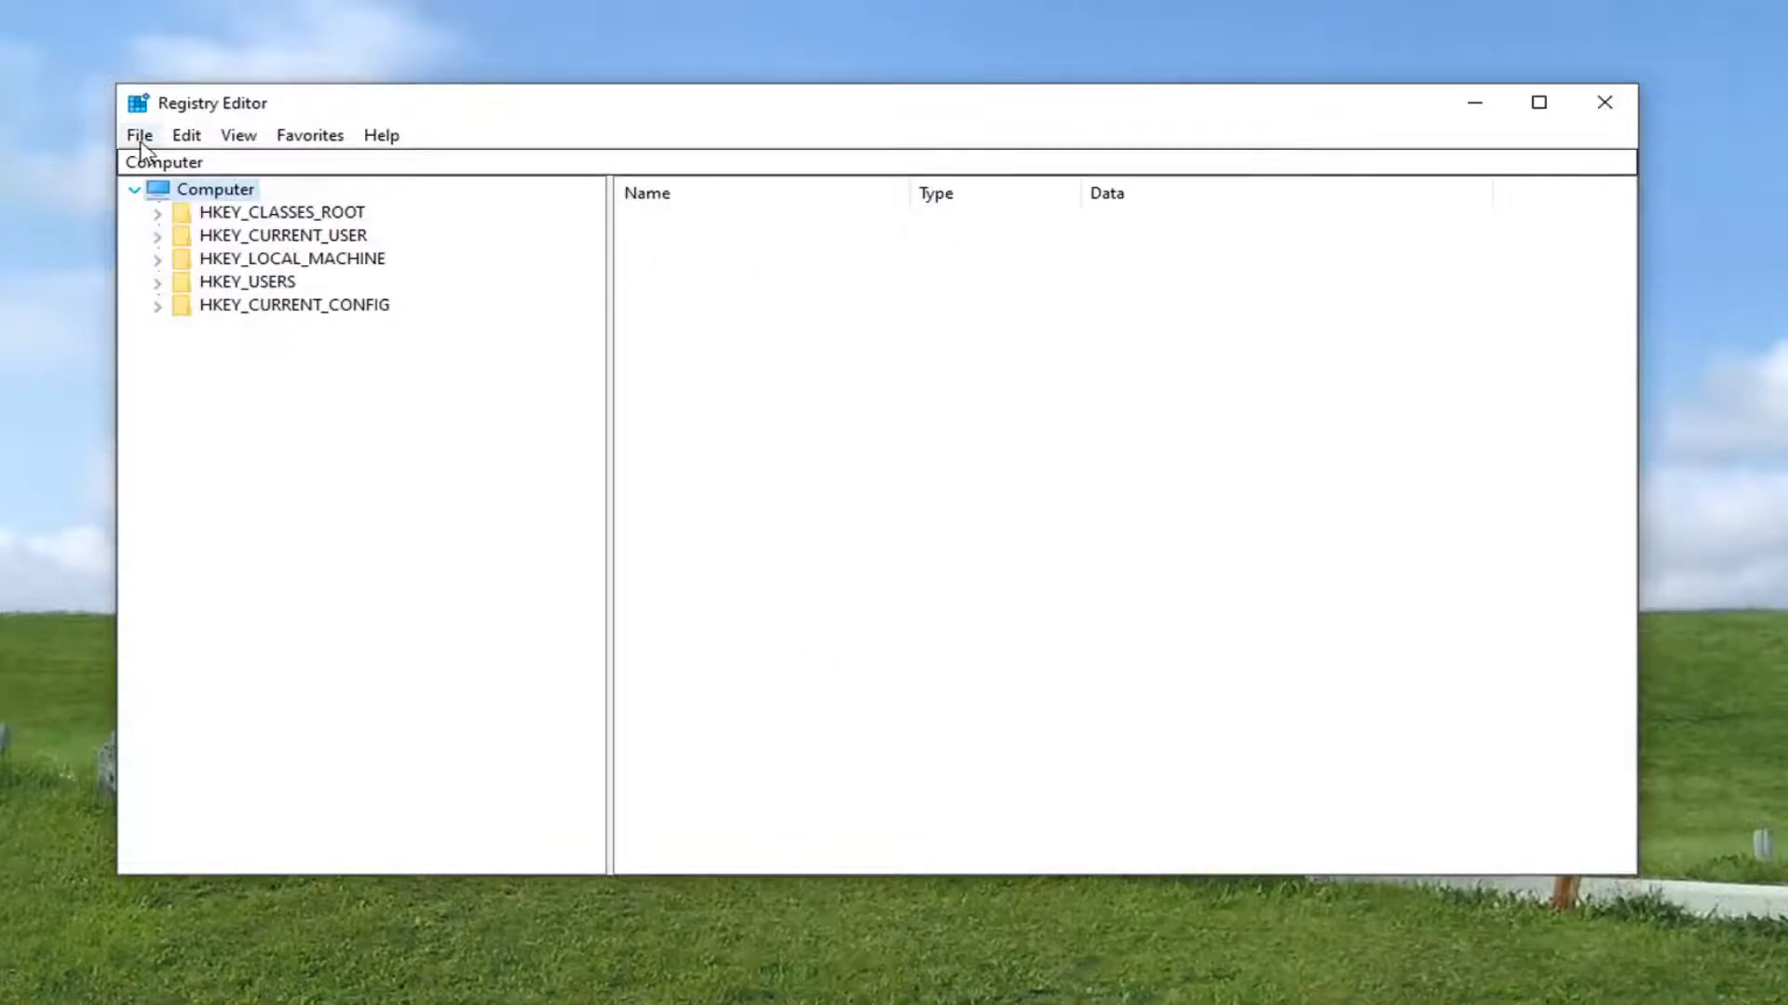
click(140, 135)
click(154, 165)
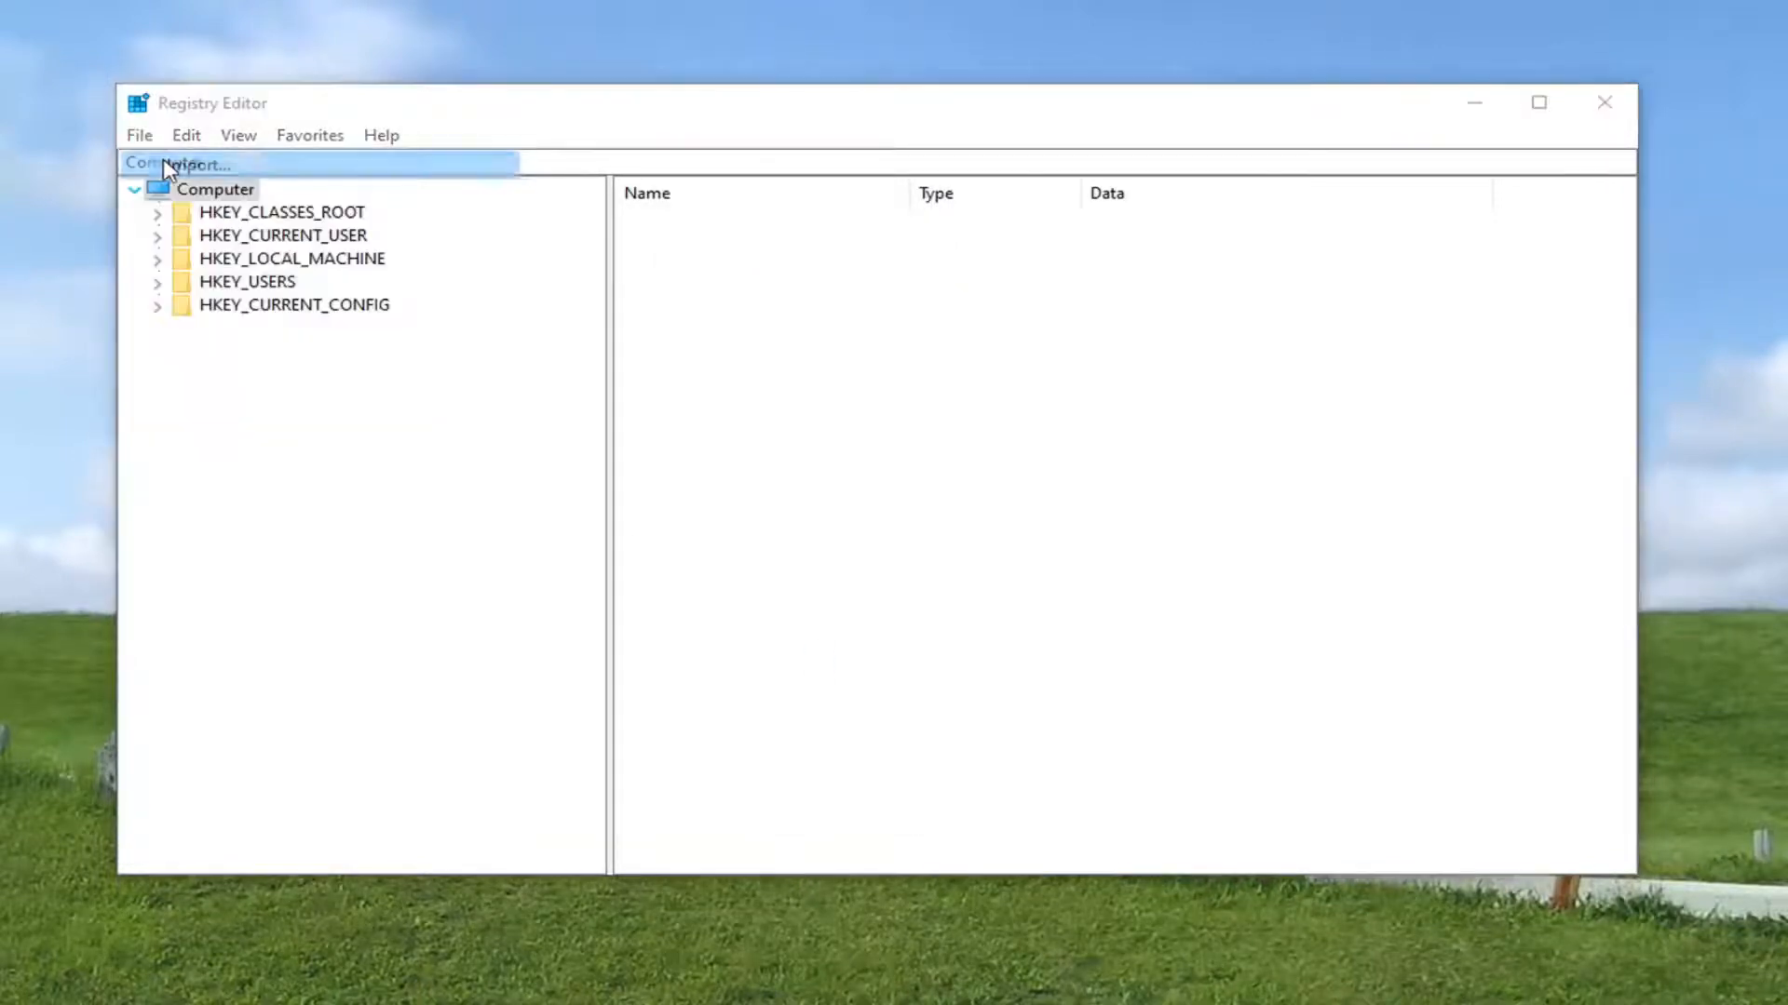
click(1025, 735)
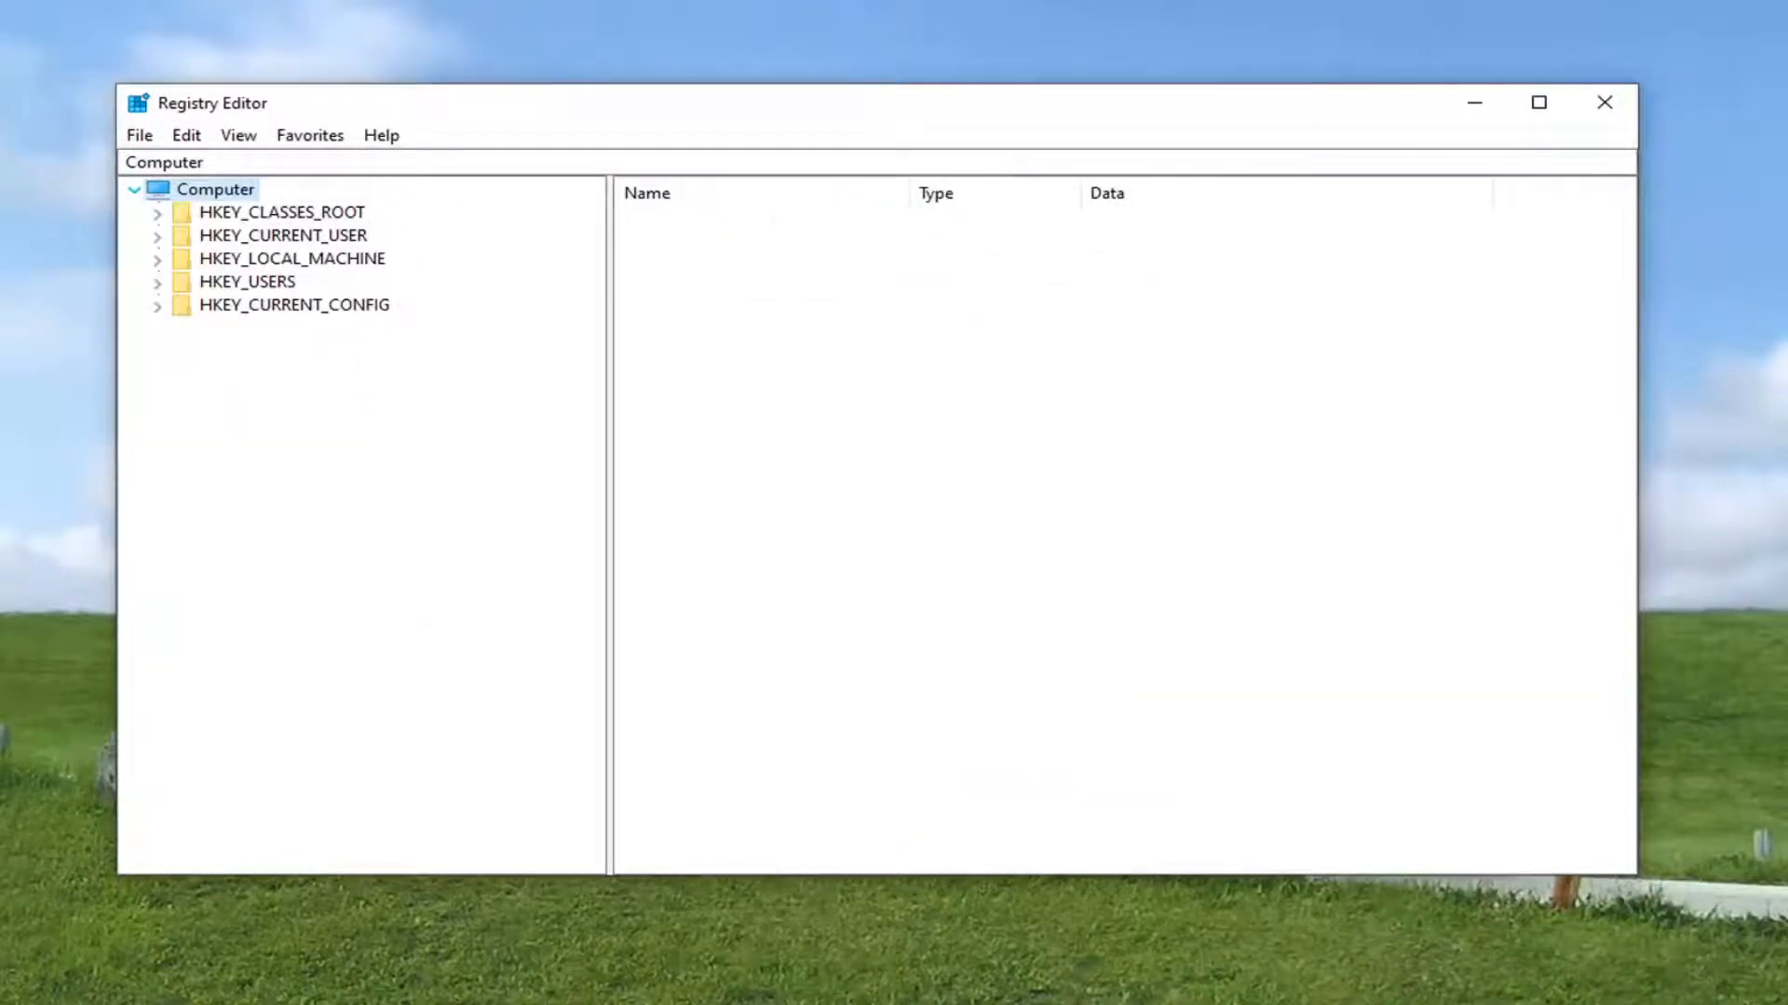
- Expand the registry tree through HKEY_LOCAL_MACHINE, SOFTWARE and Policies down to the Microsoft key's subkeys
click(300, 265)
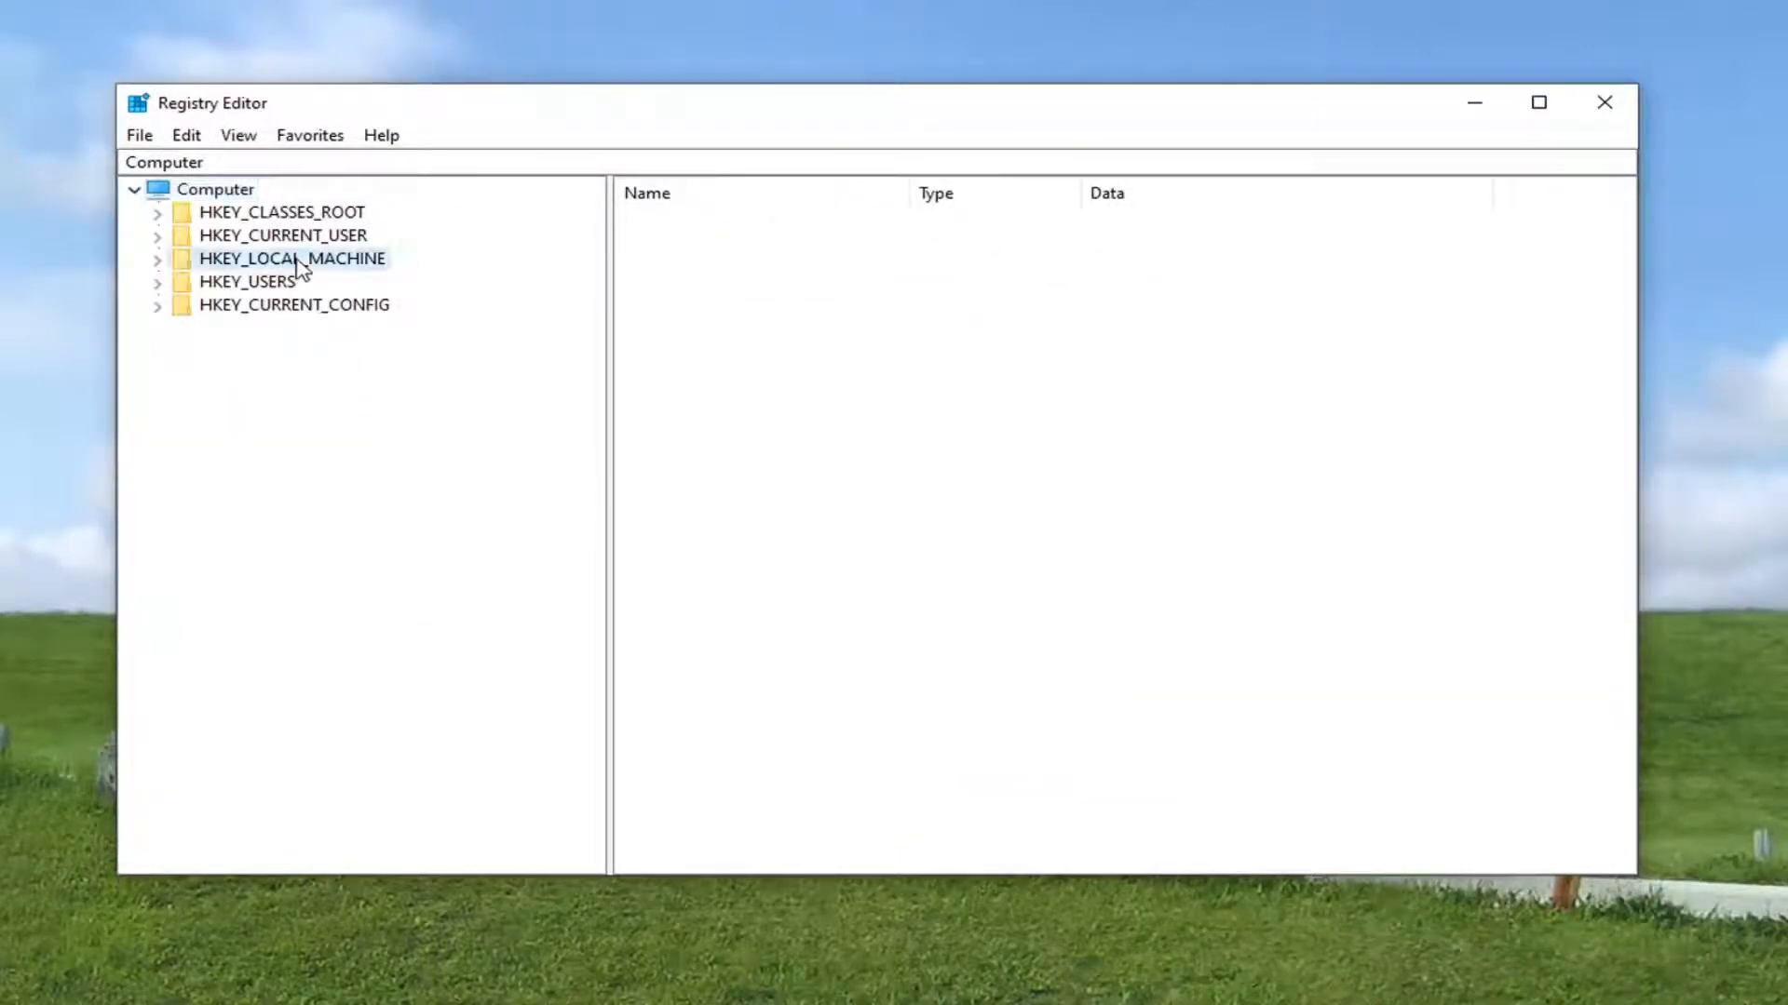
double_click(300, 264)
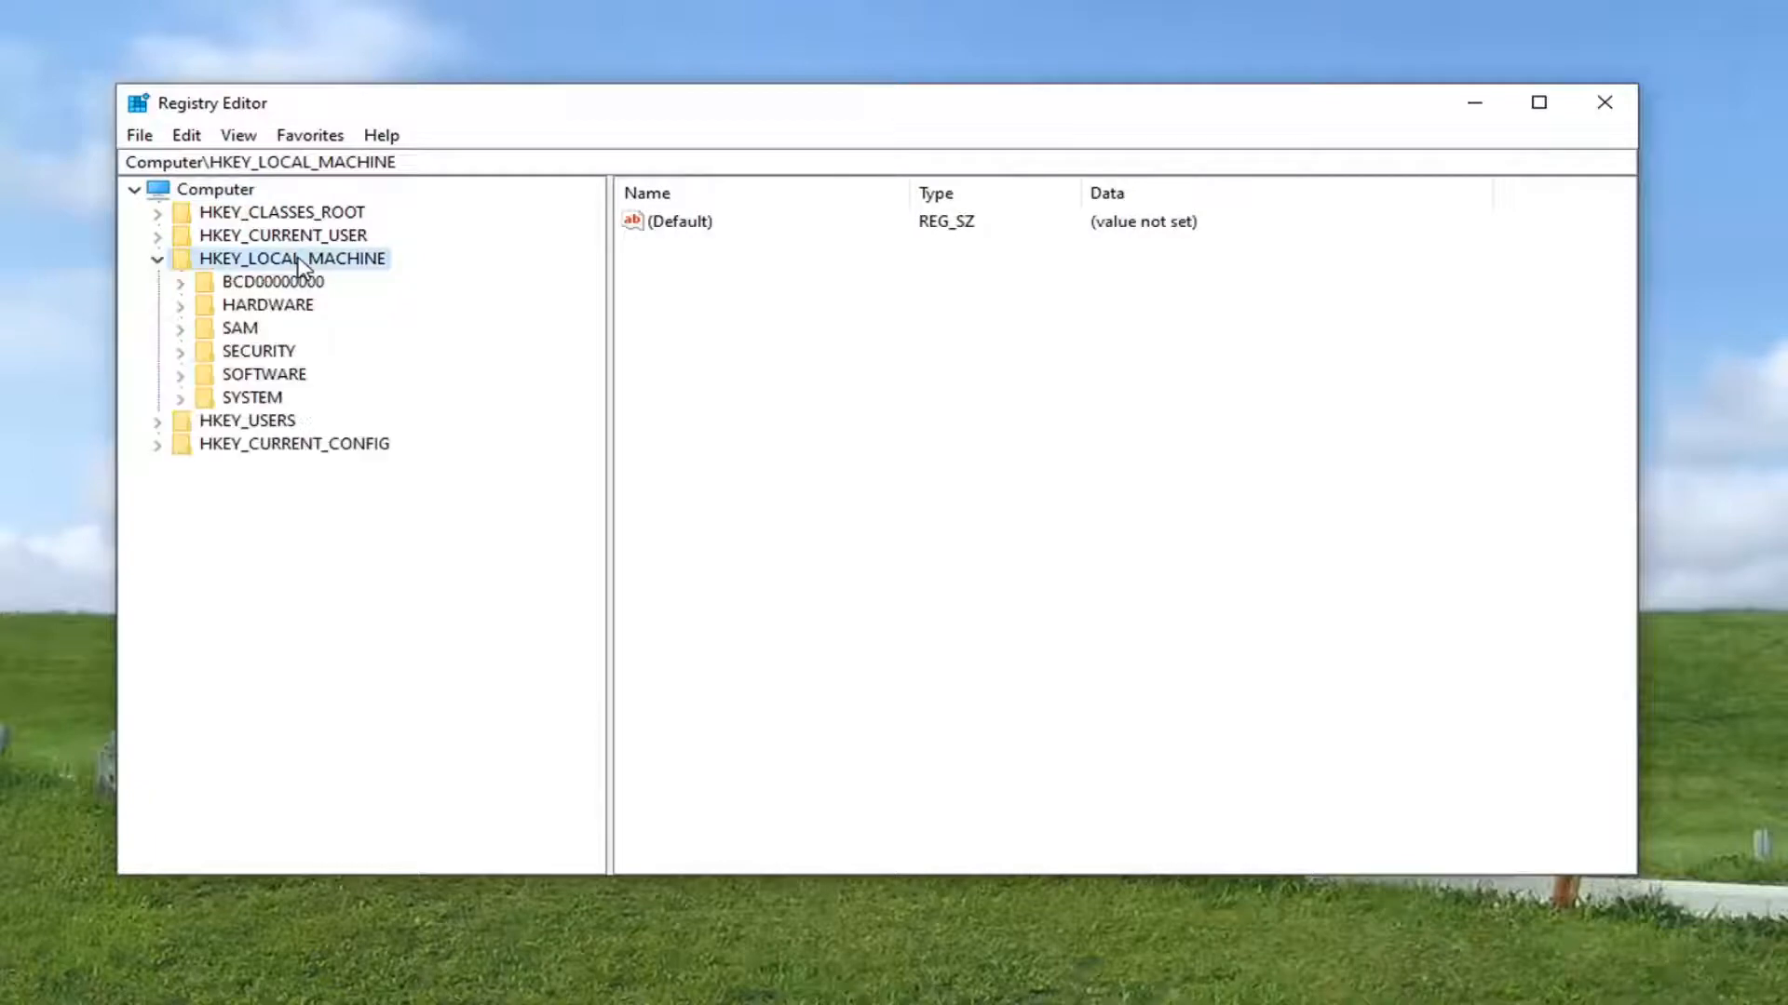
double_click(286, 373)
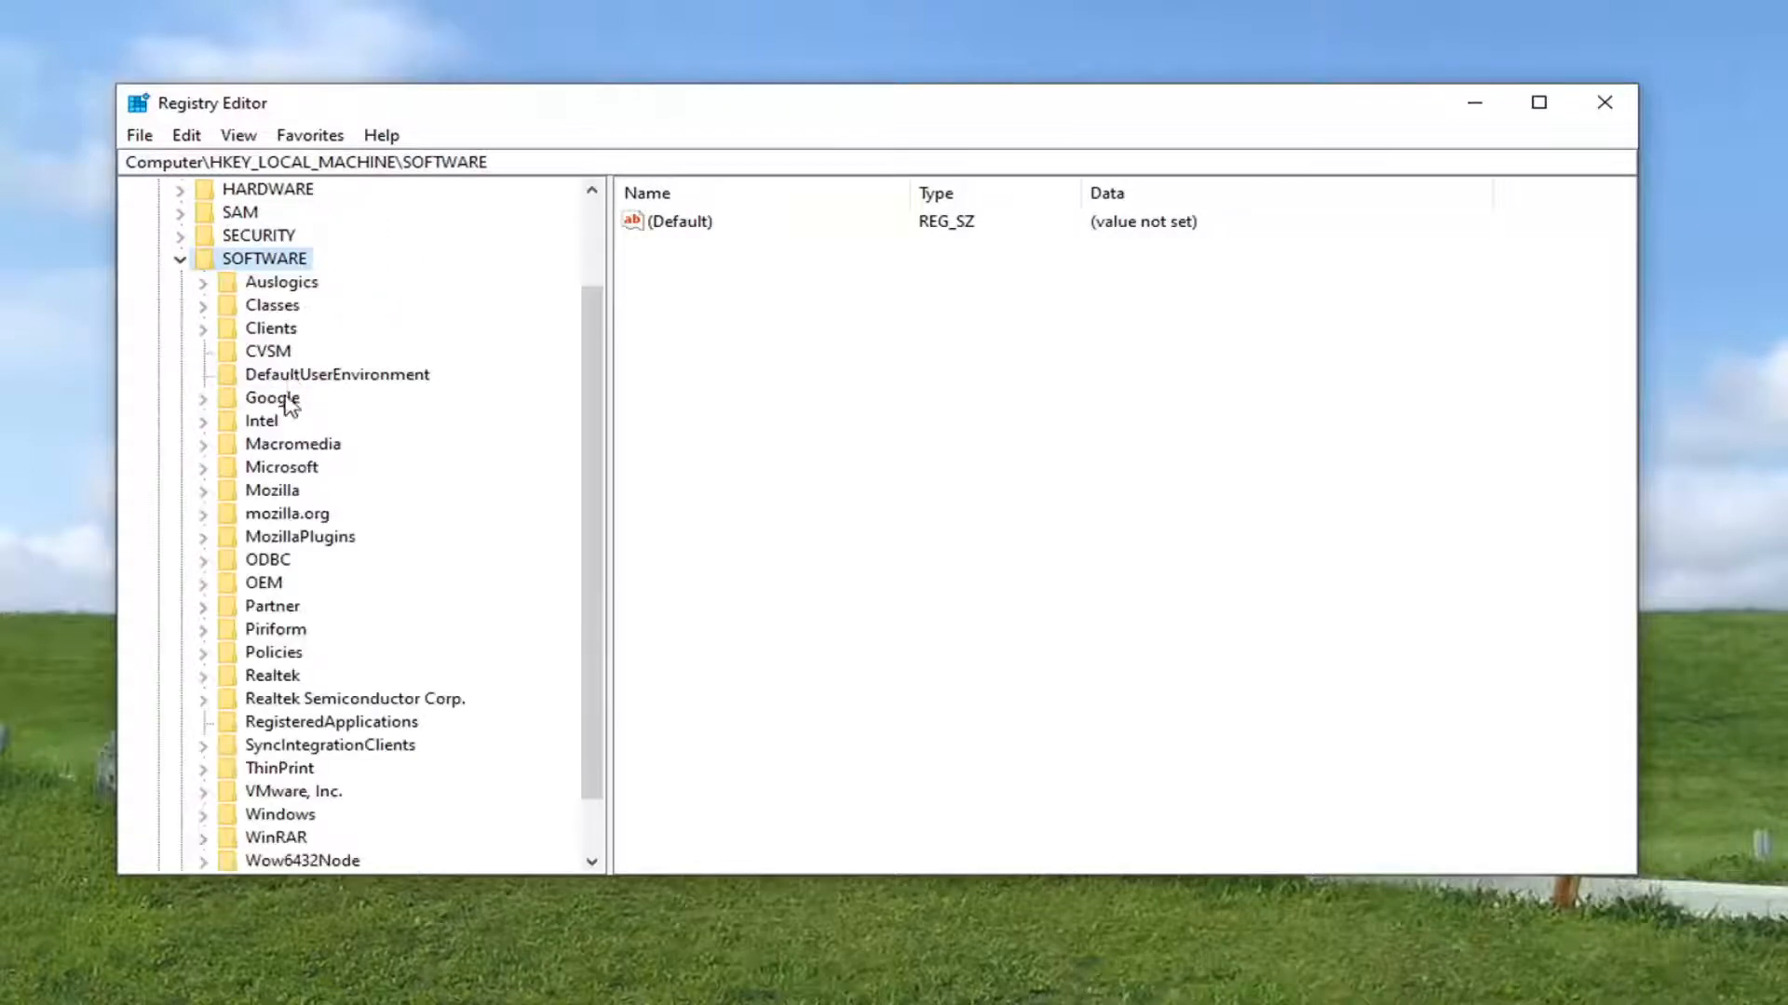
double_click(270, 655)
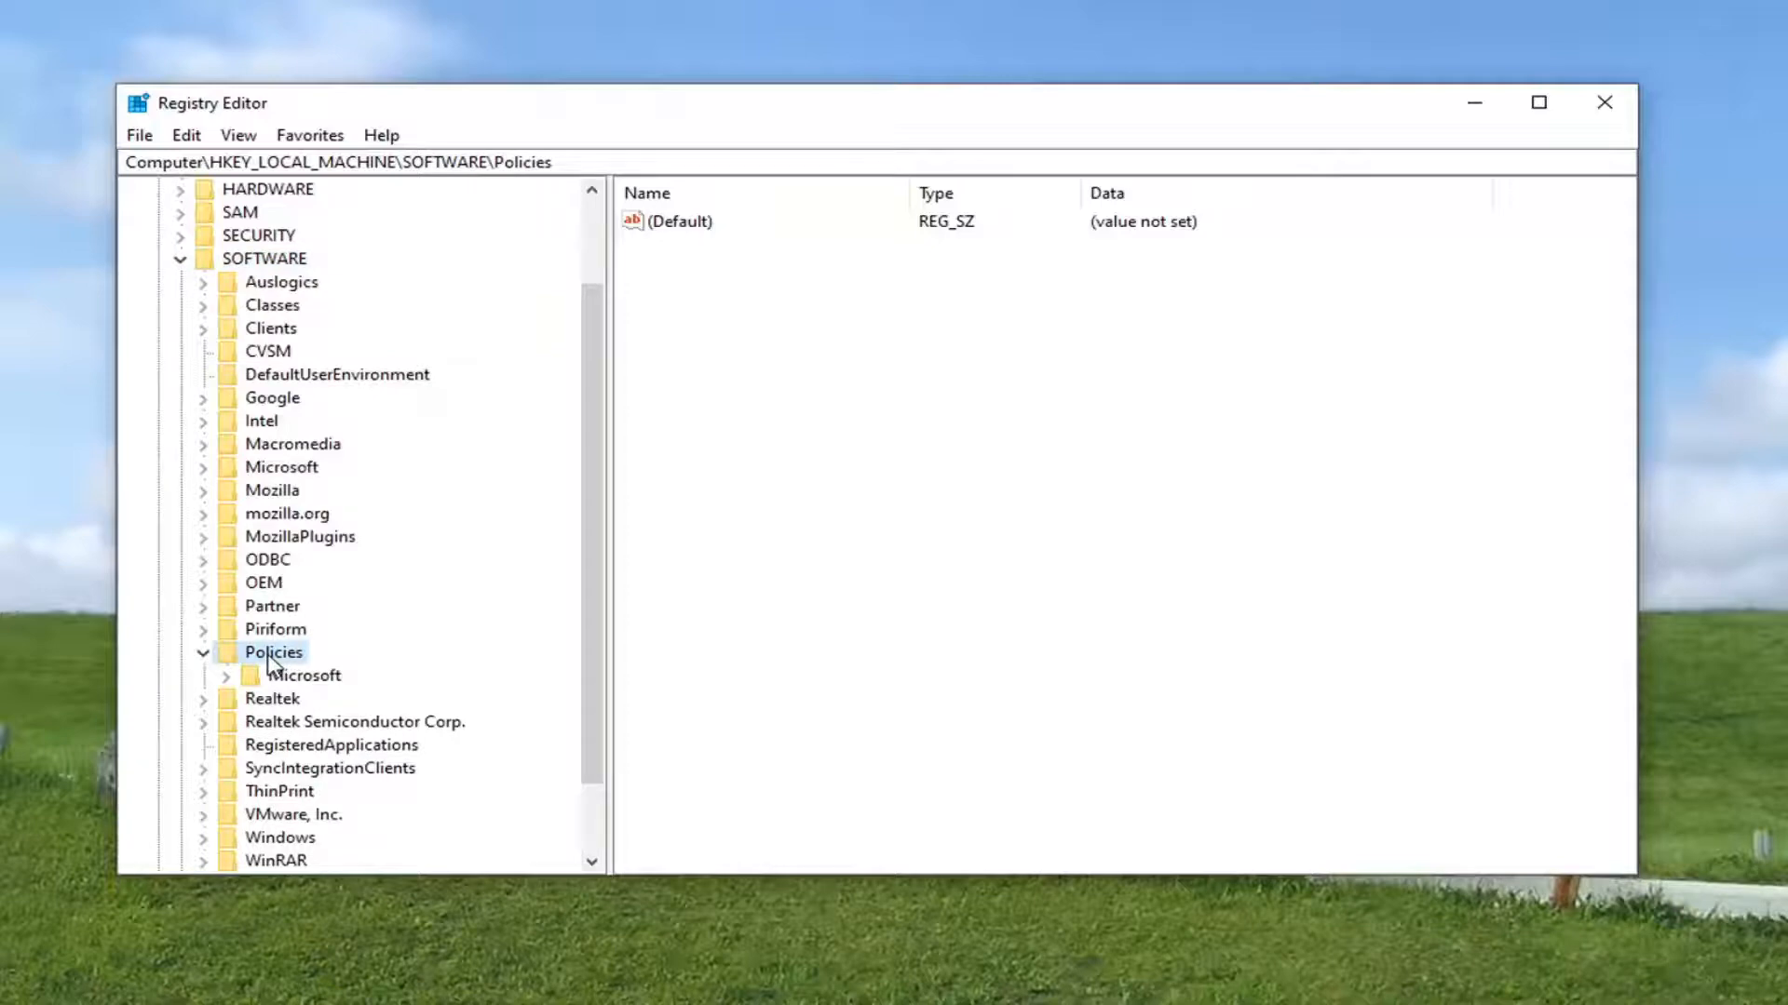
click(301, 685)
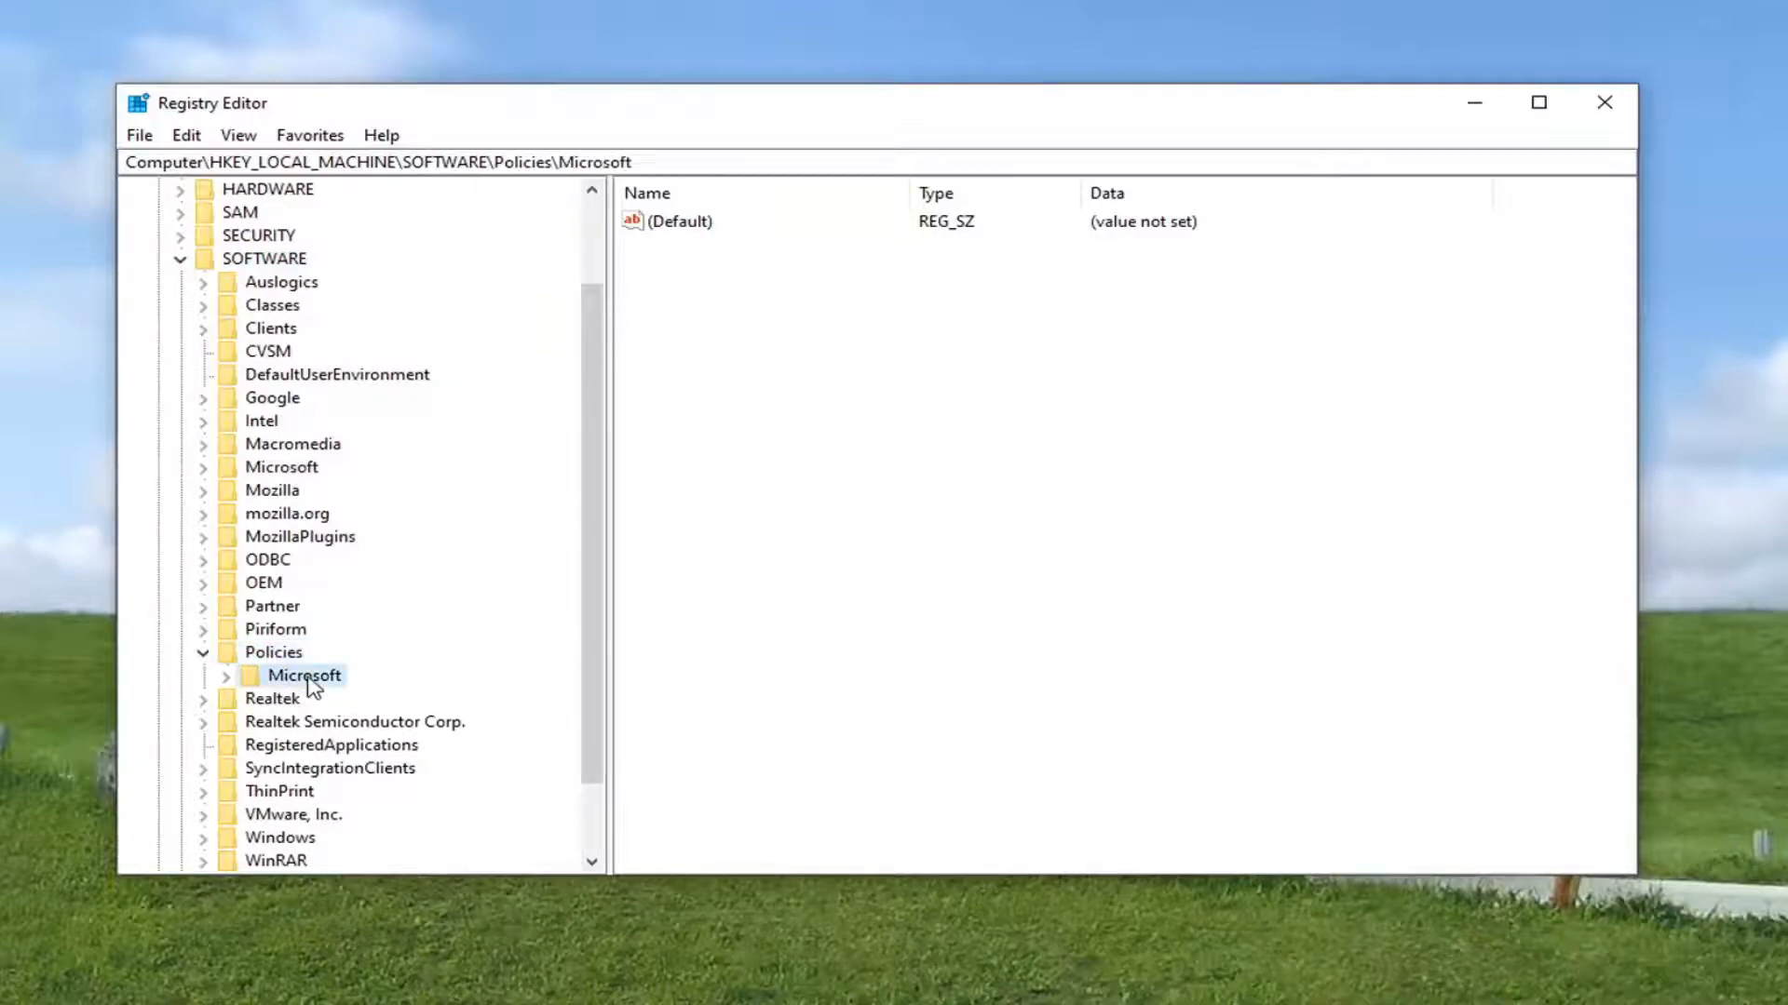
double_click(310, 686)
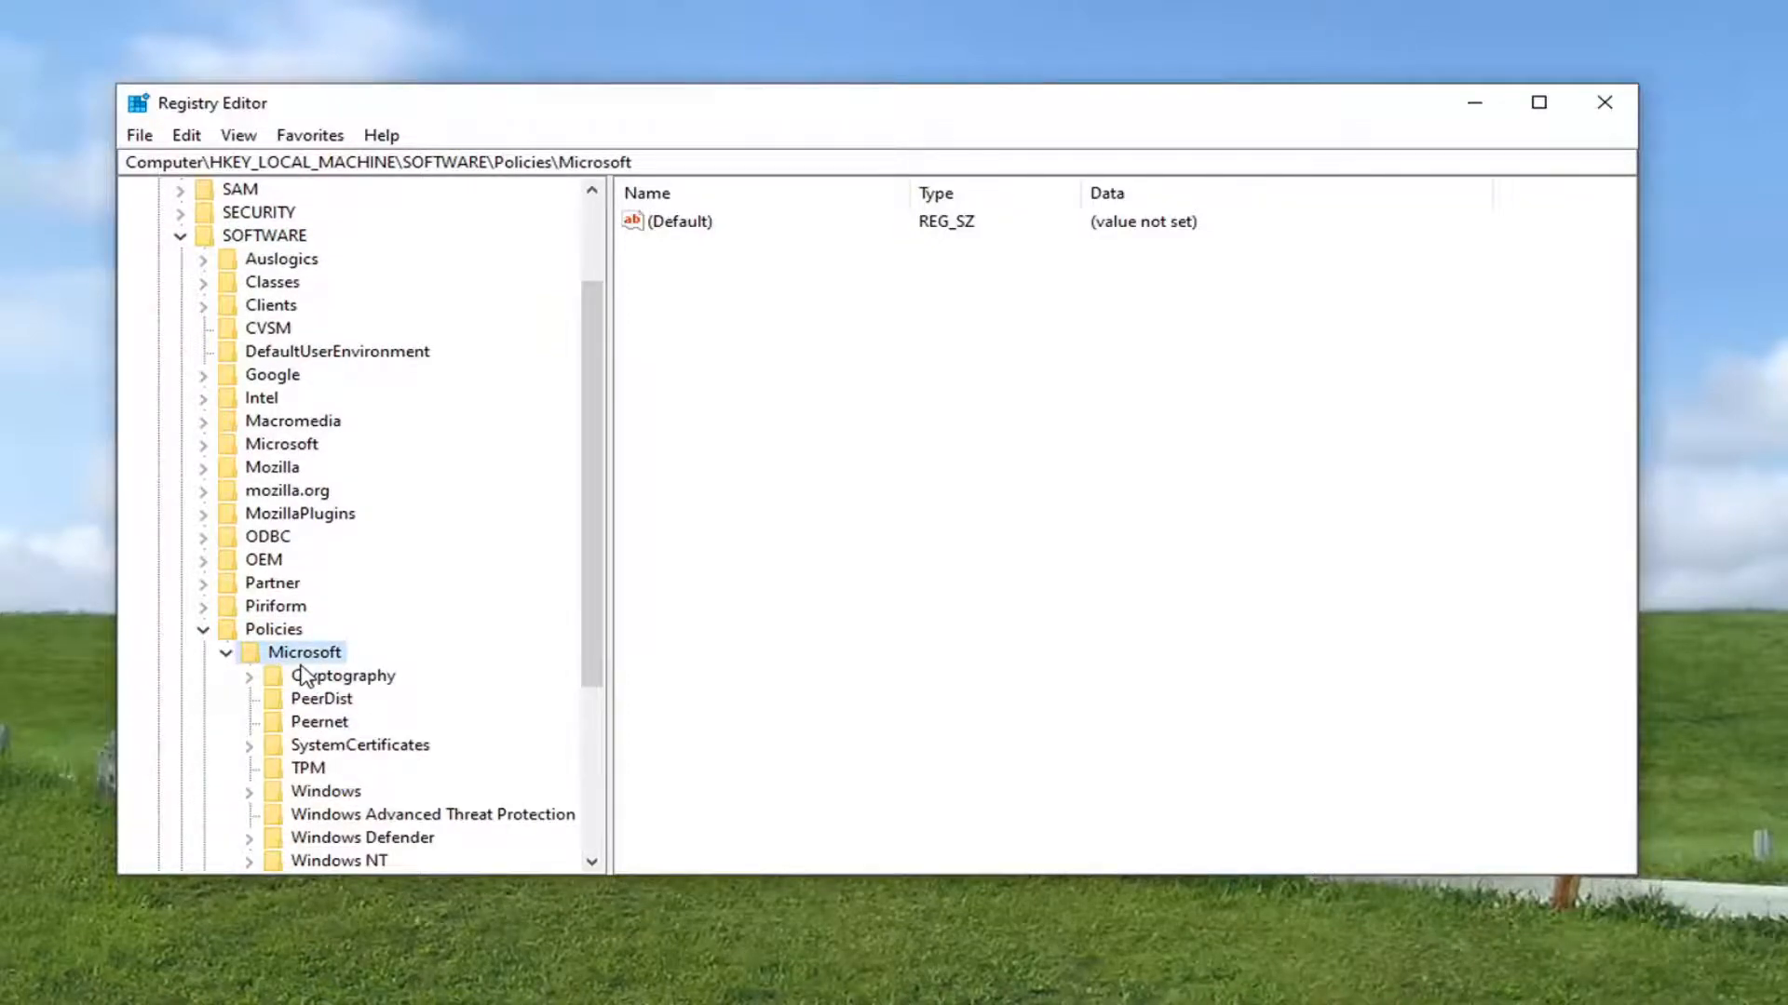
- Expand the Windows and WindowsUpdate keys under Policies\Microsoft and show the values of the AU key
scroll(303, 675, down, 4)
double_click(303, 513)
click(302, 515)
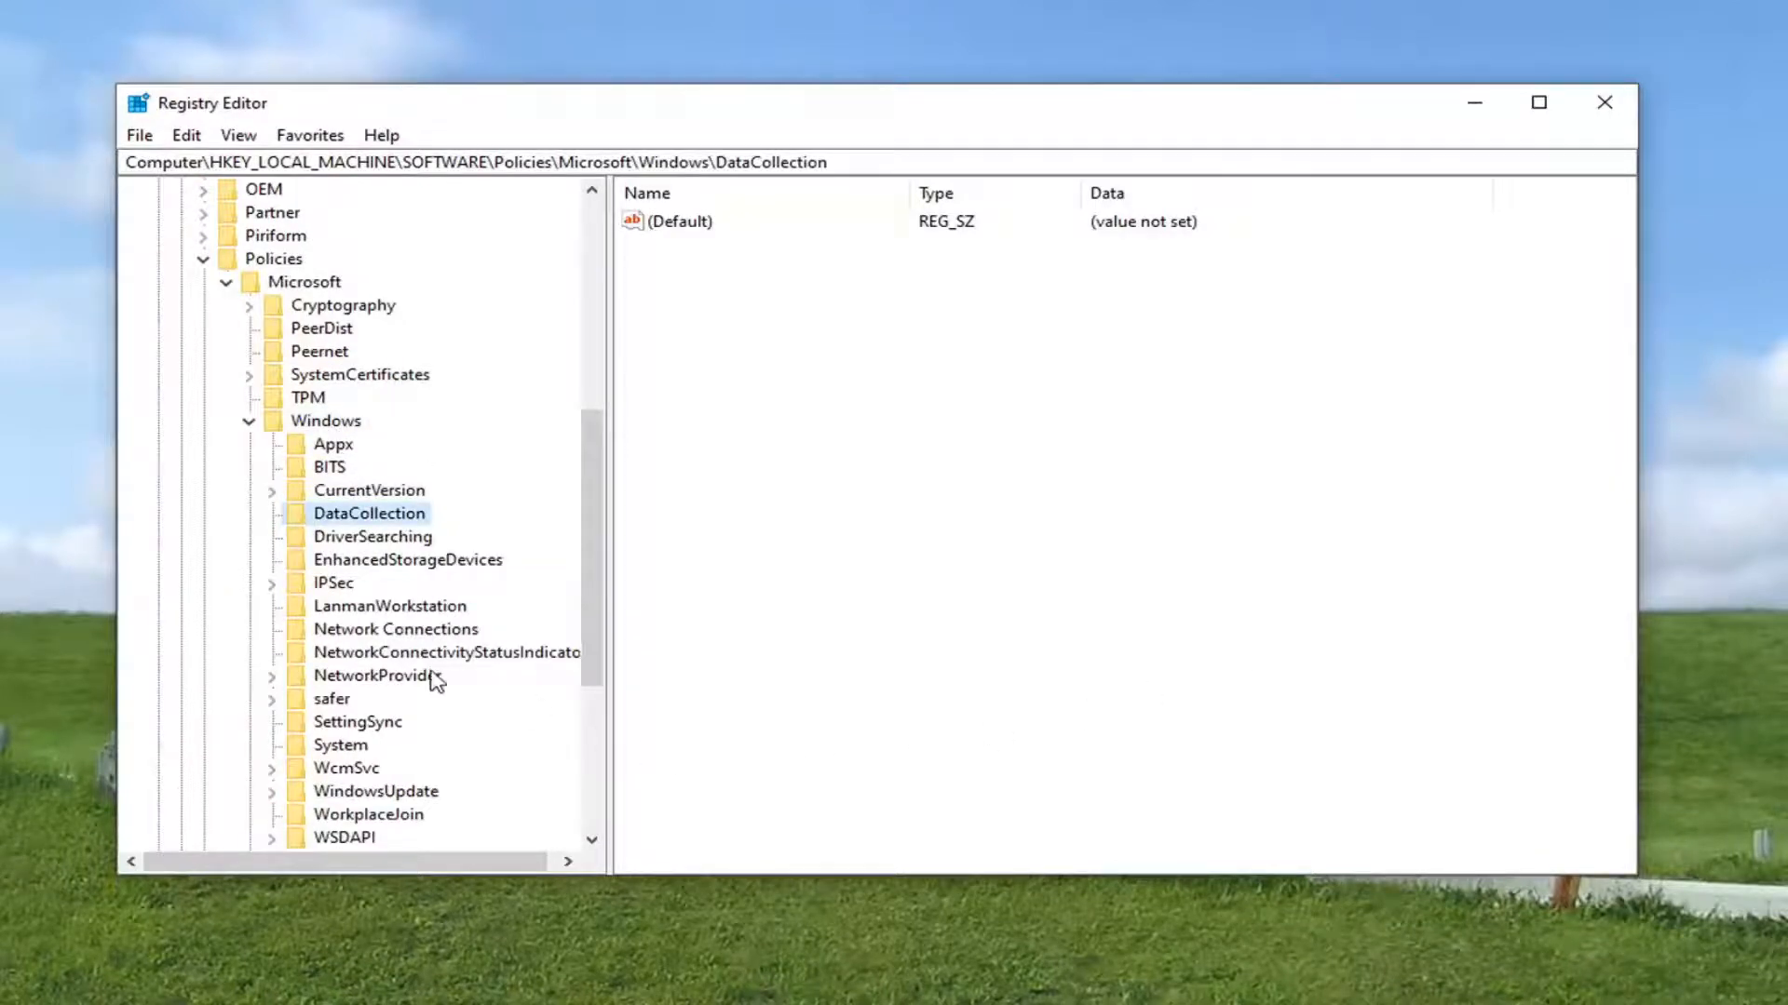
scroll(433, 680, down, 5)
click(354, 445)
scroll(358, 451, up, 2)
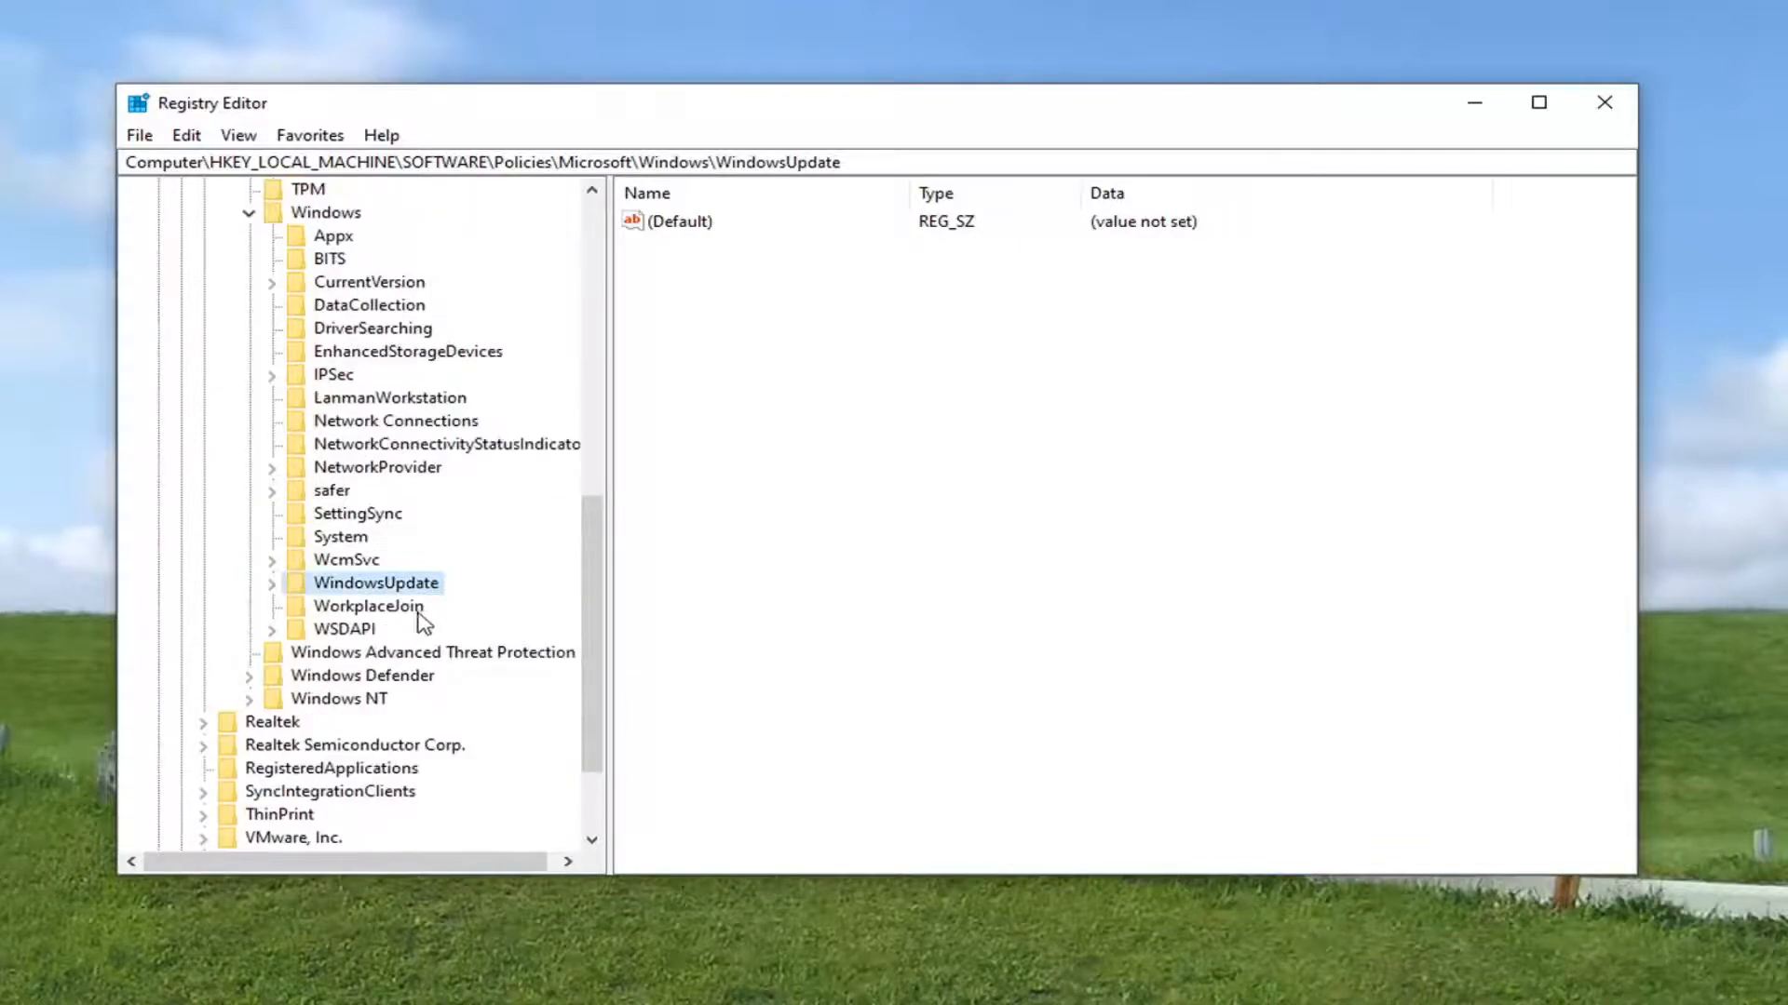
double_click(369, 585)
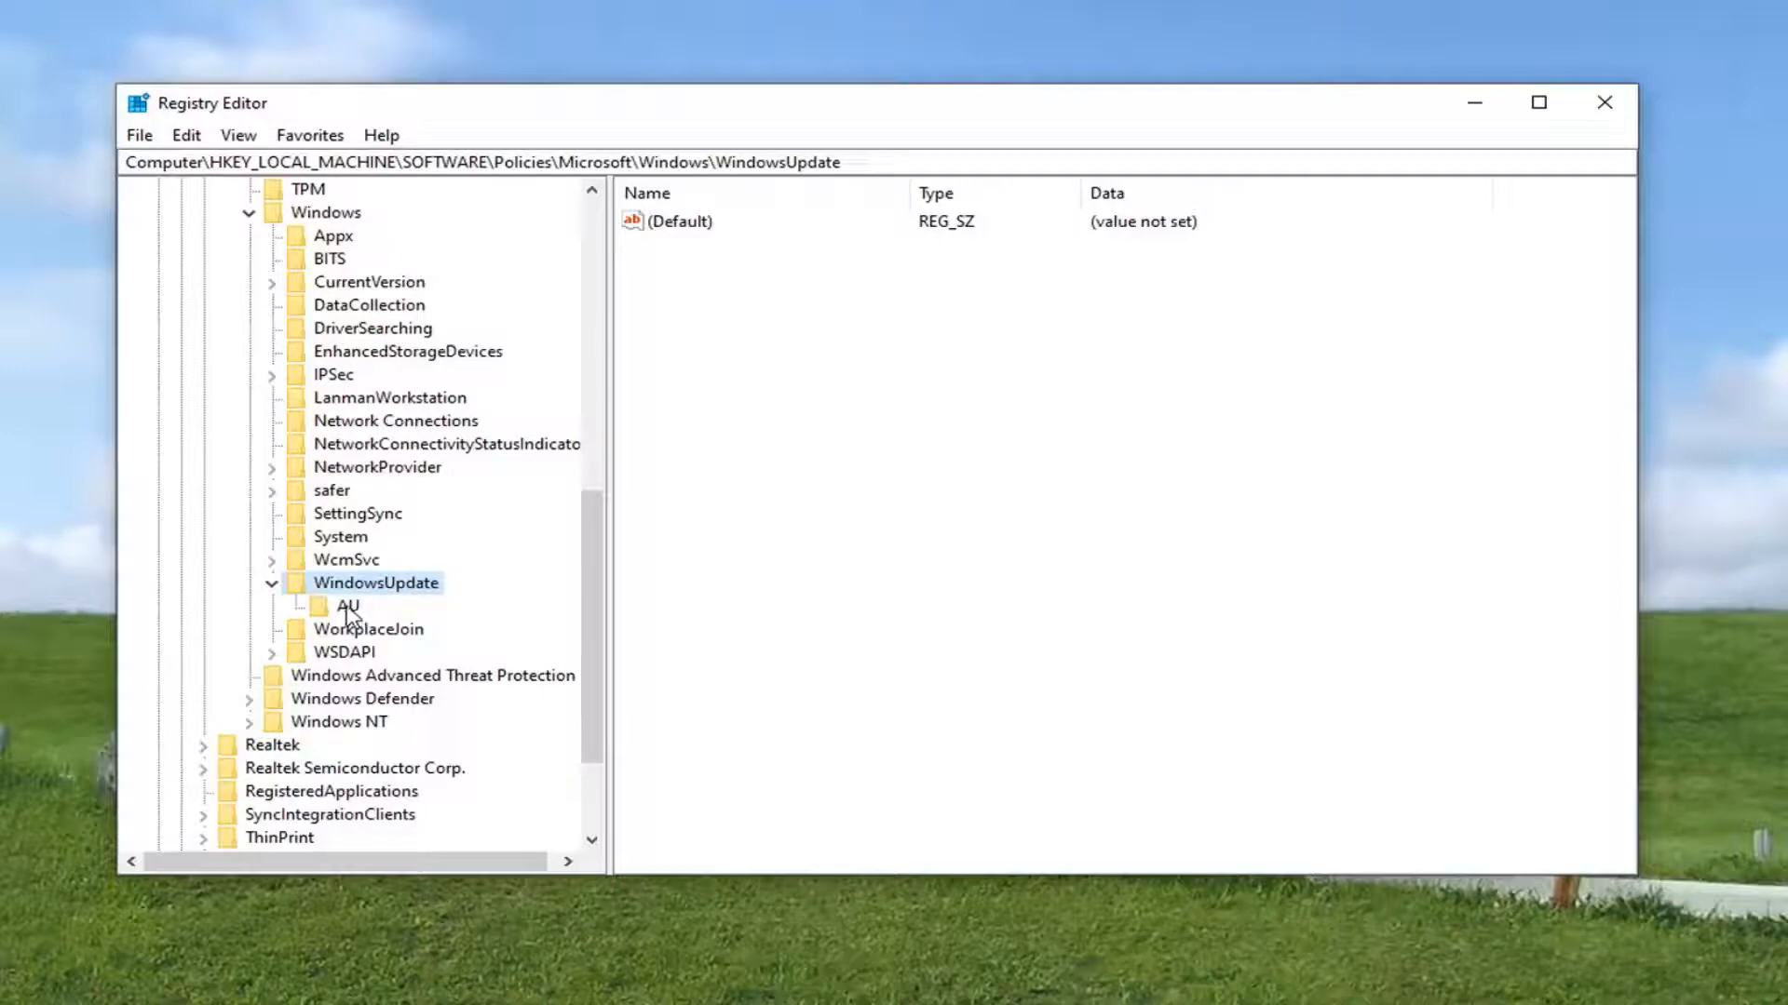
click(344, 607)
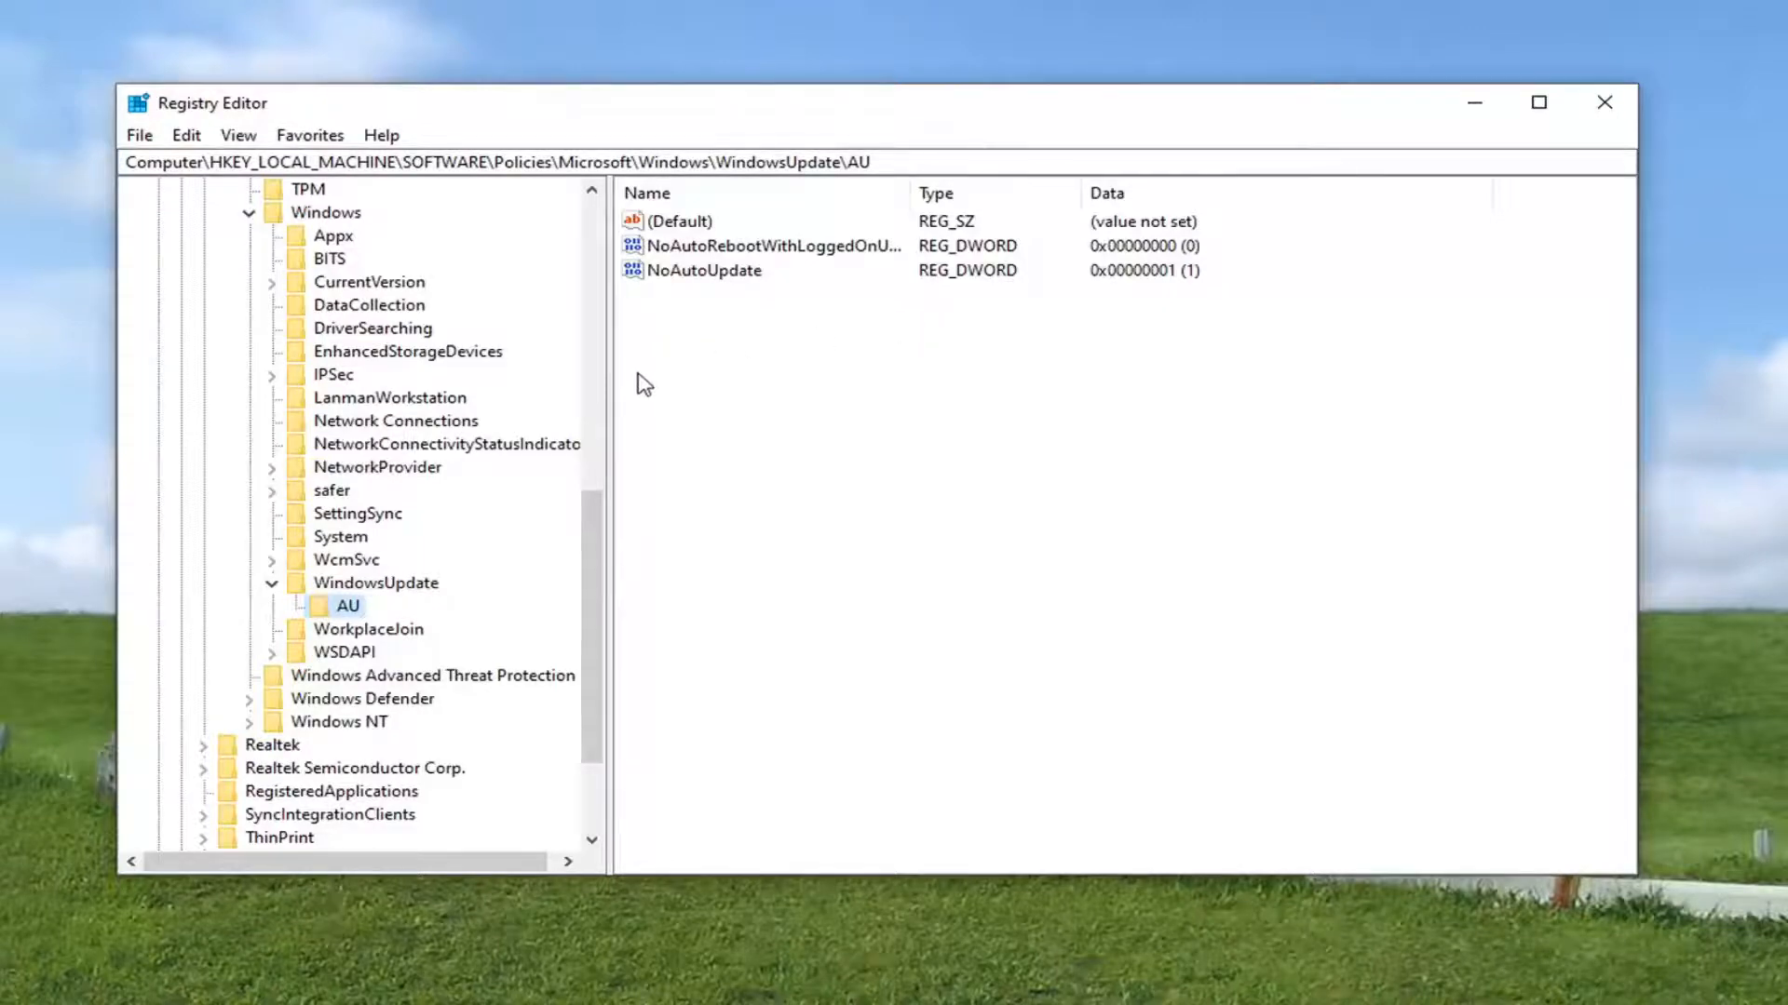
- Create a new DWORD (32-bit) value named AUOptions in the AU key
click(747, 603)
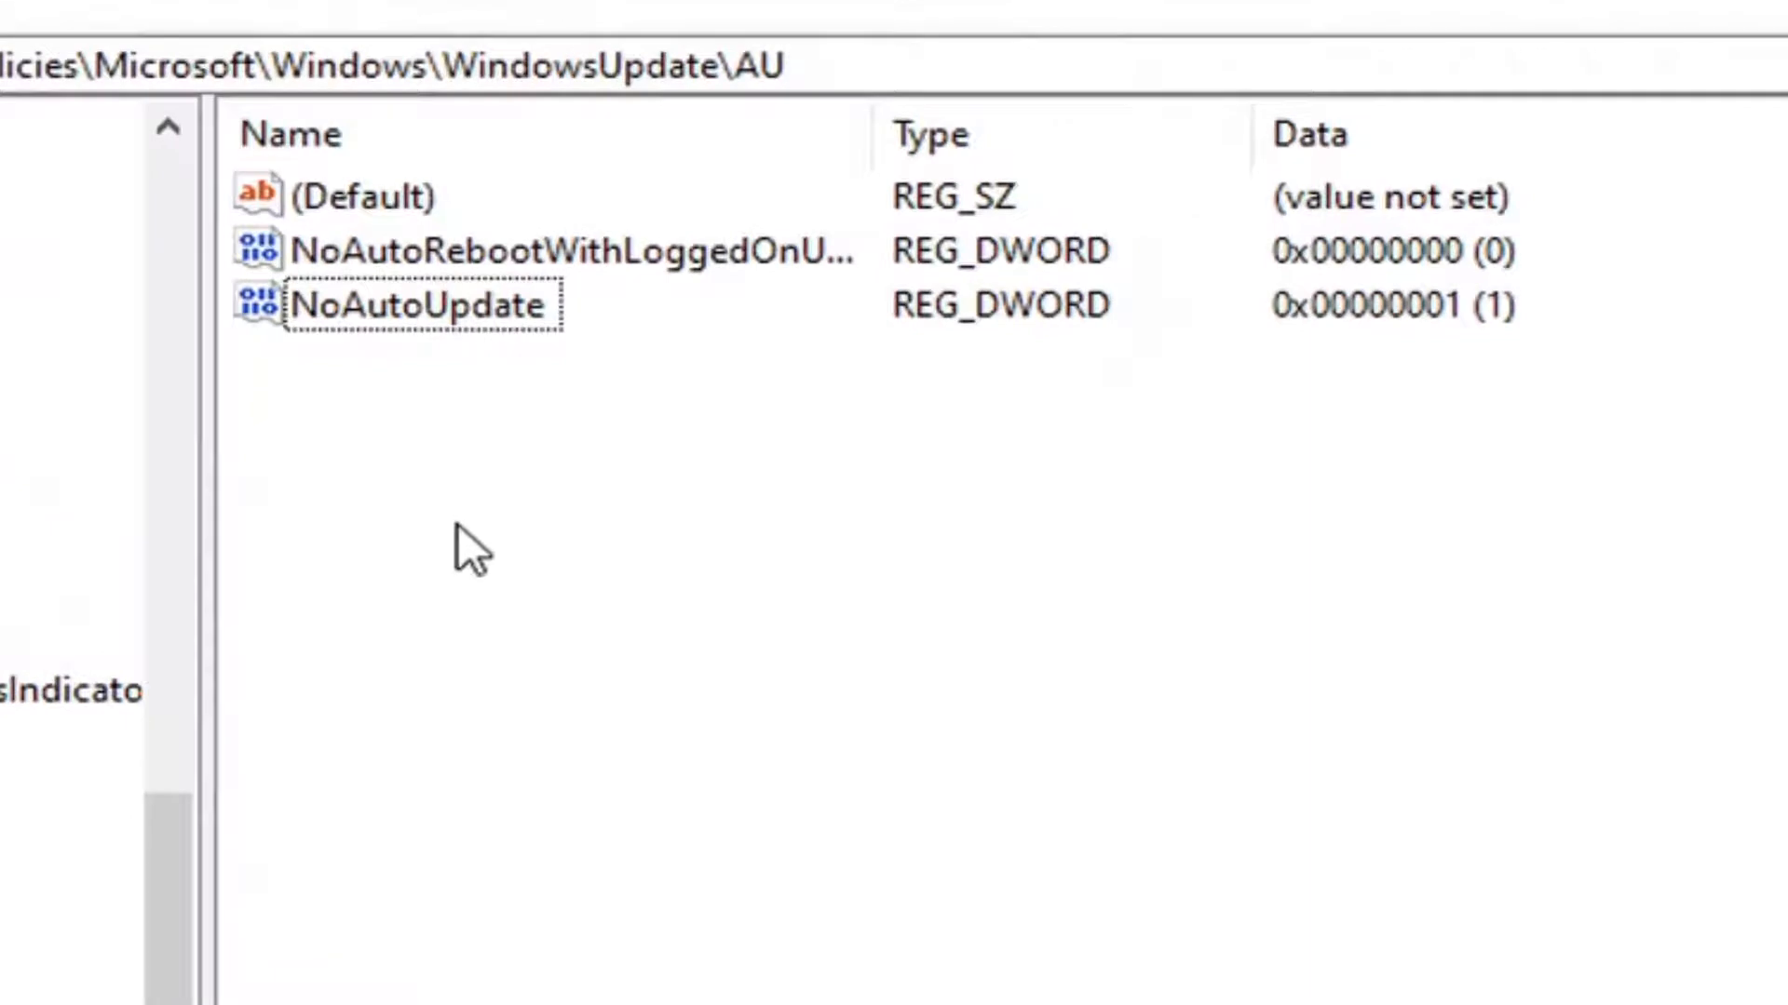
right_click(459, 435)
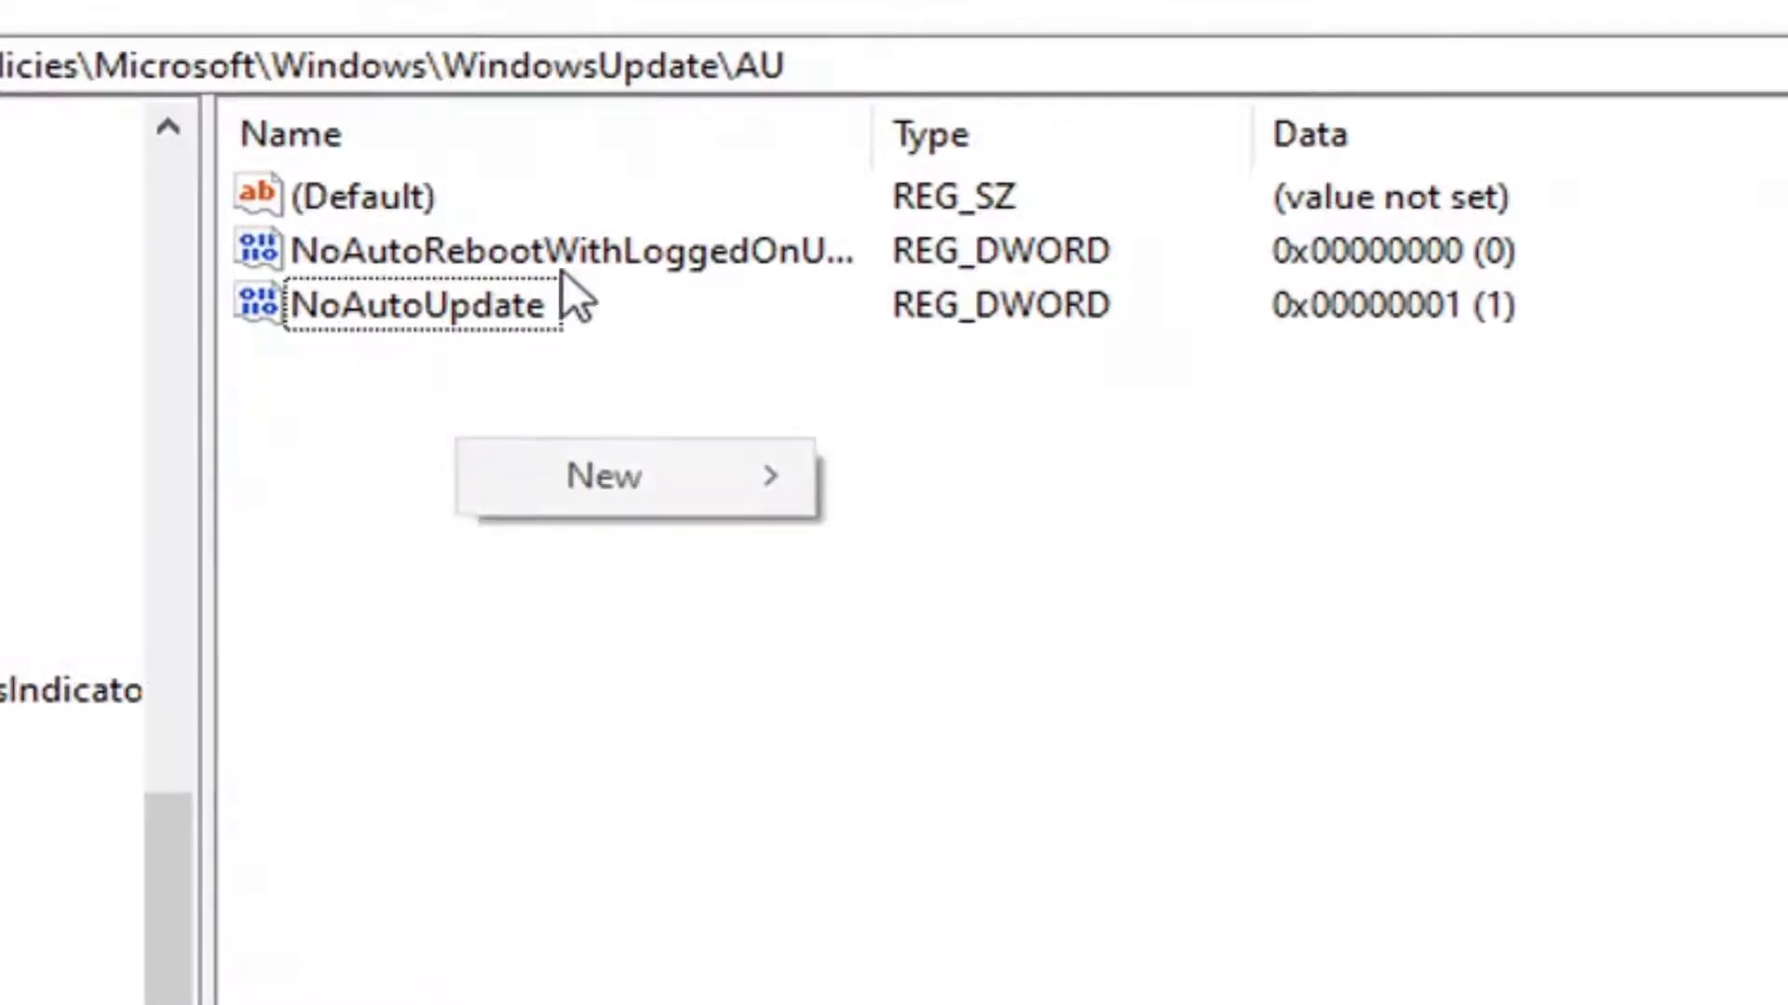
mouse_move(602, 492)
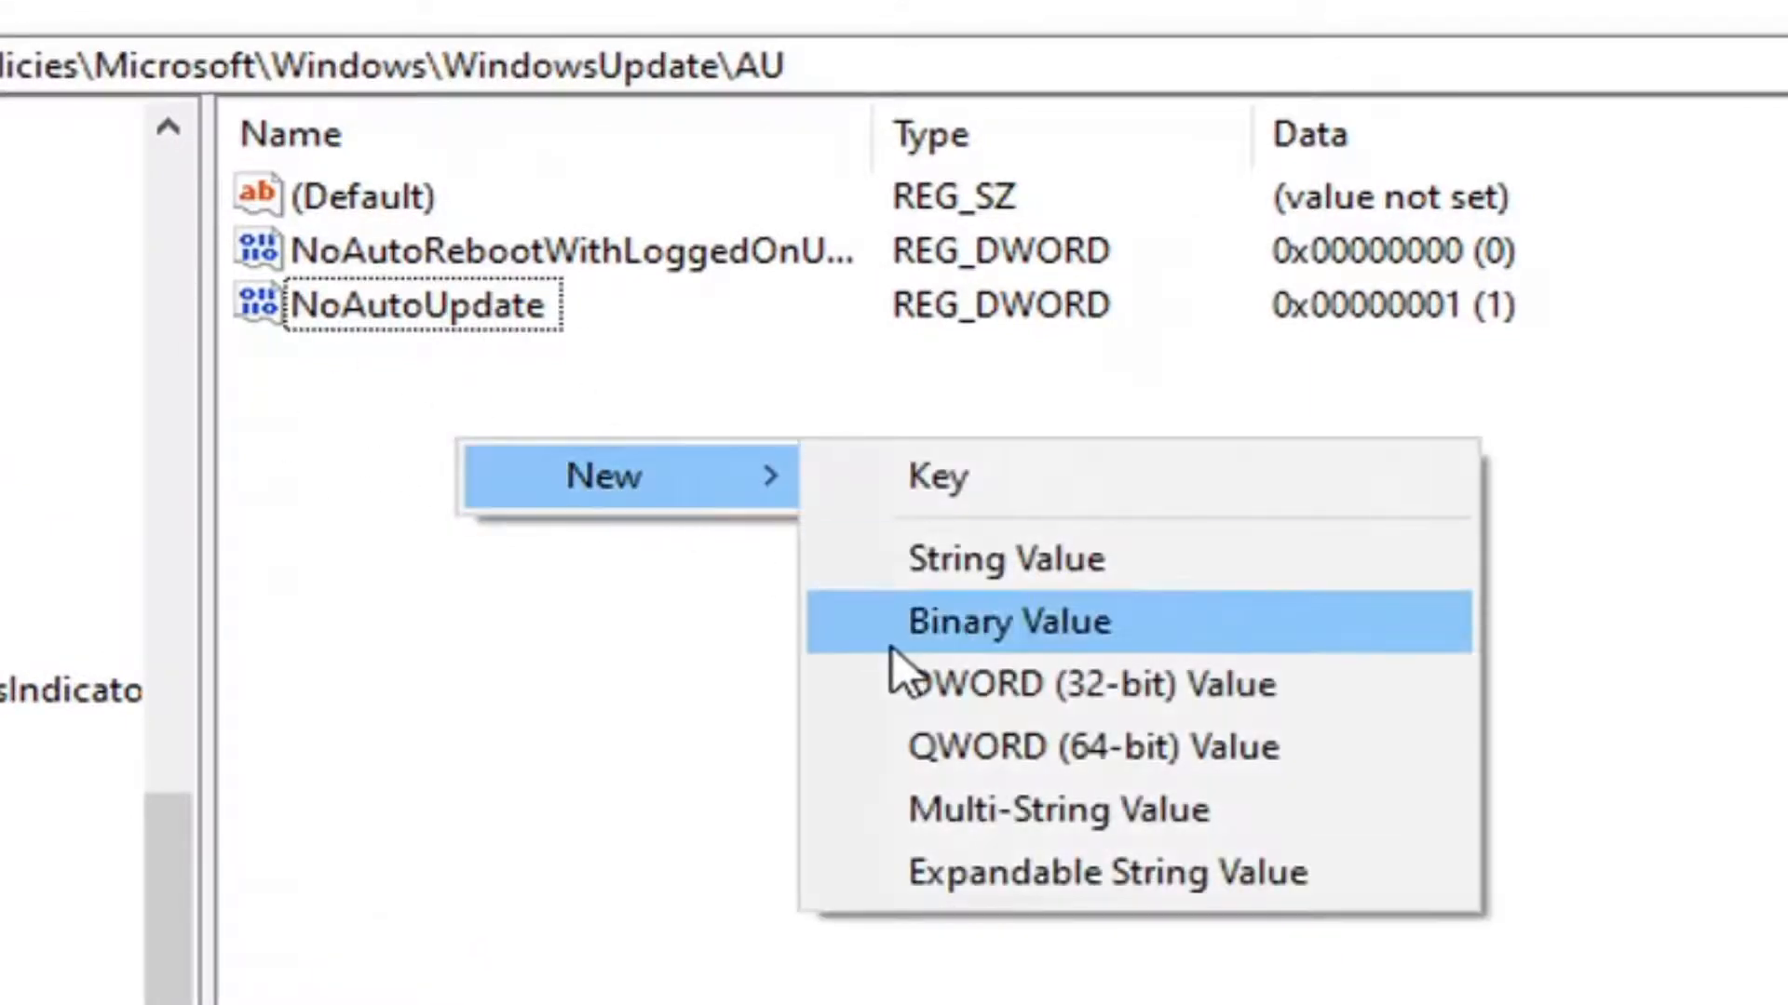
click(963, 684)
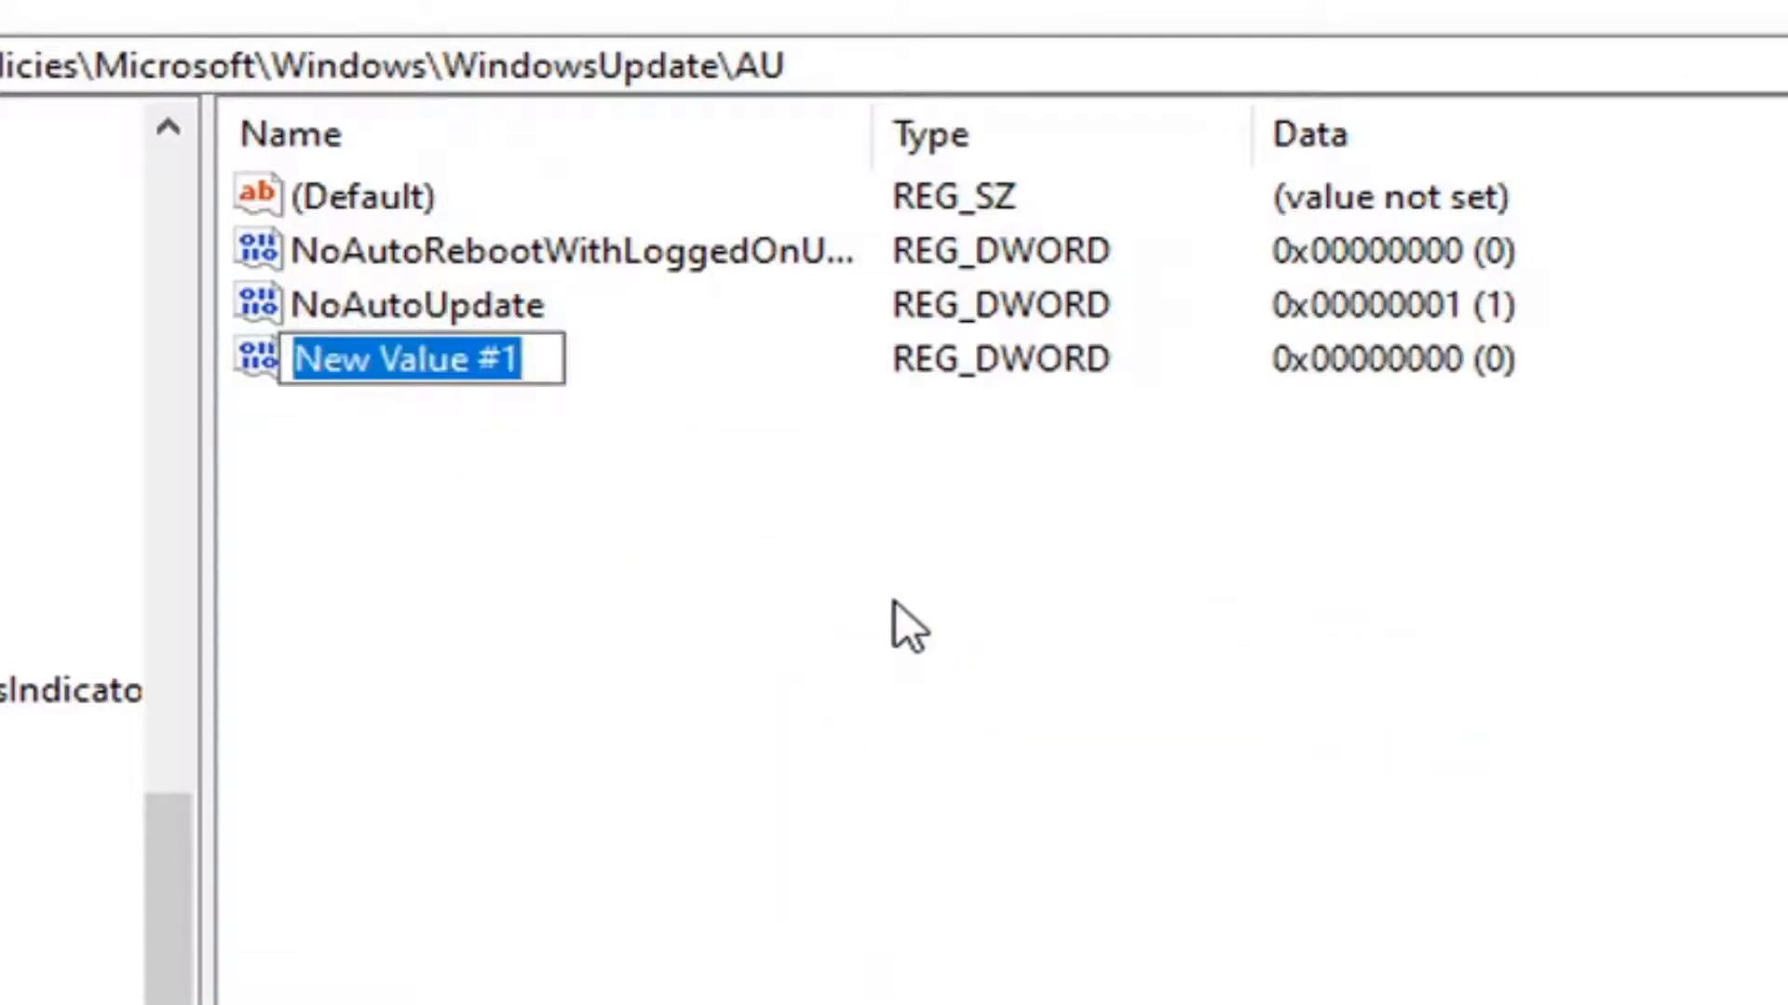
text(AUOptions)
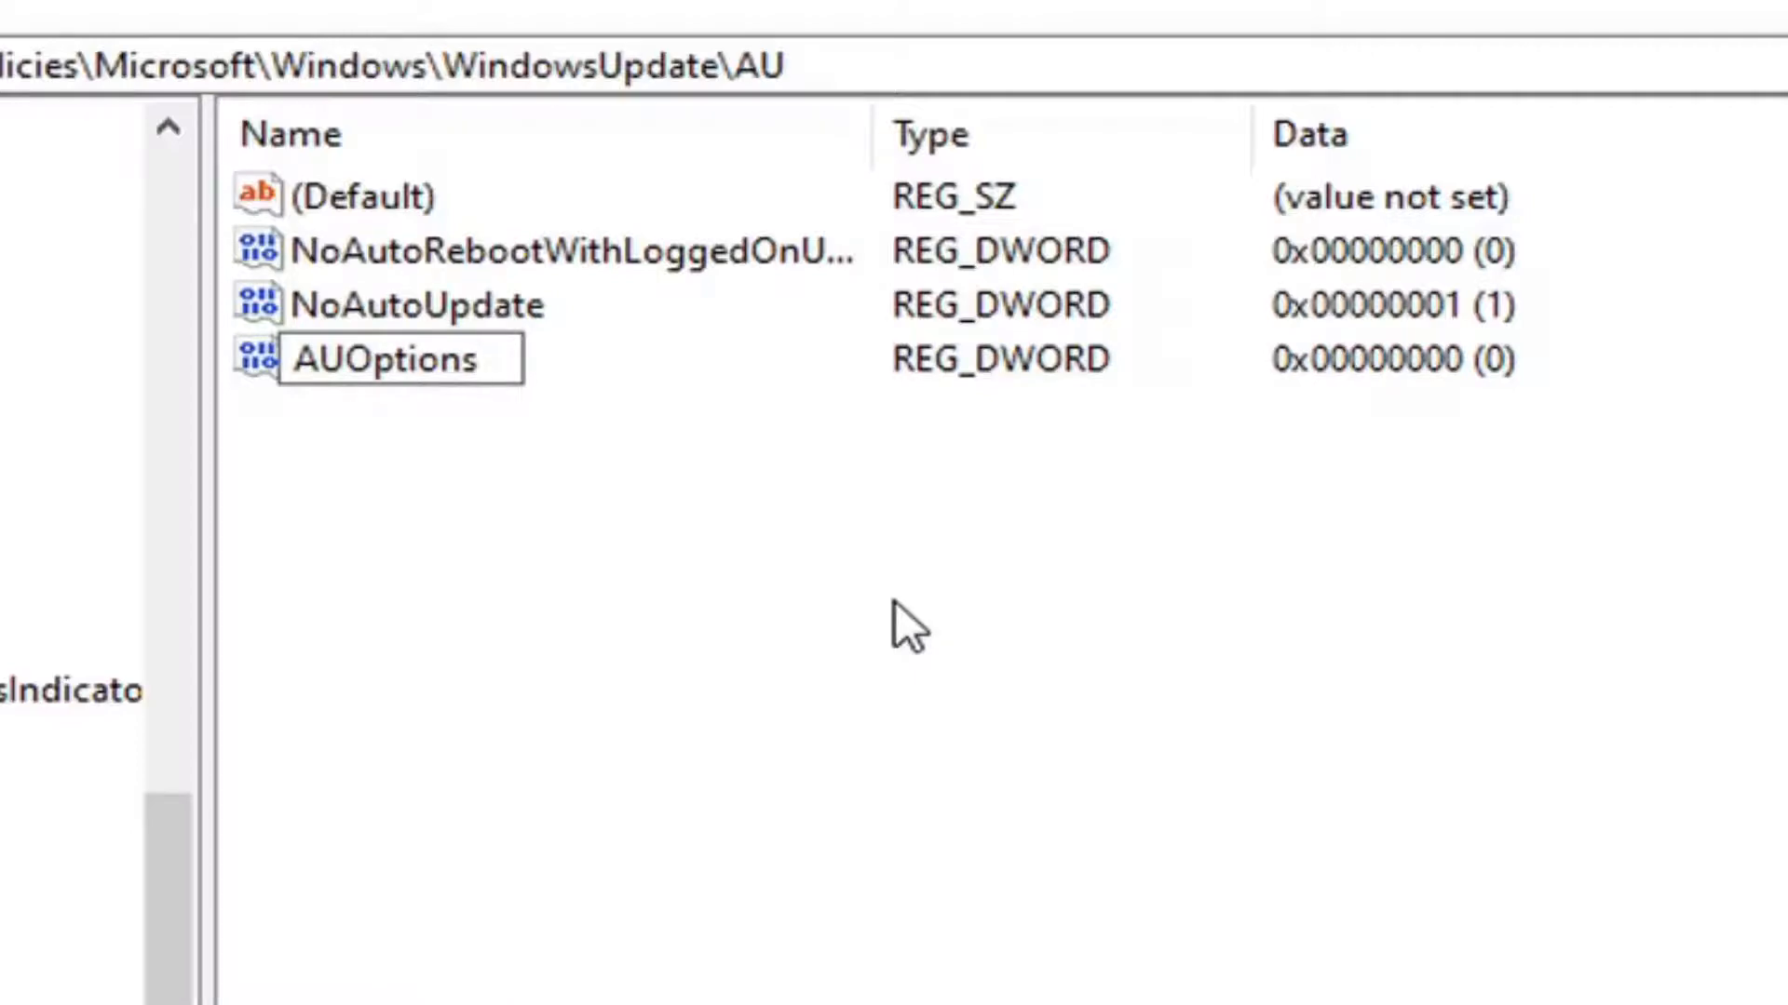
key(Return)
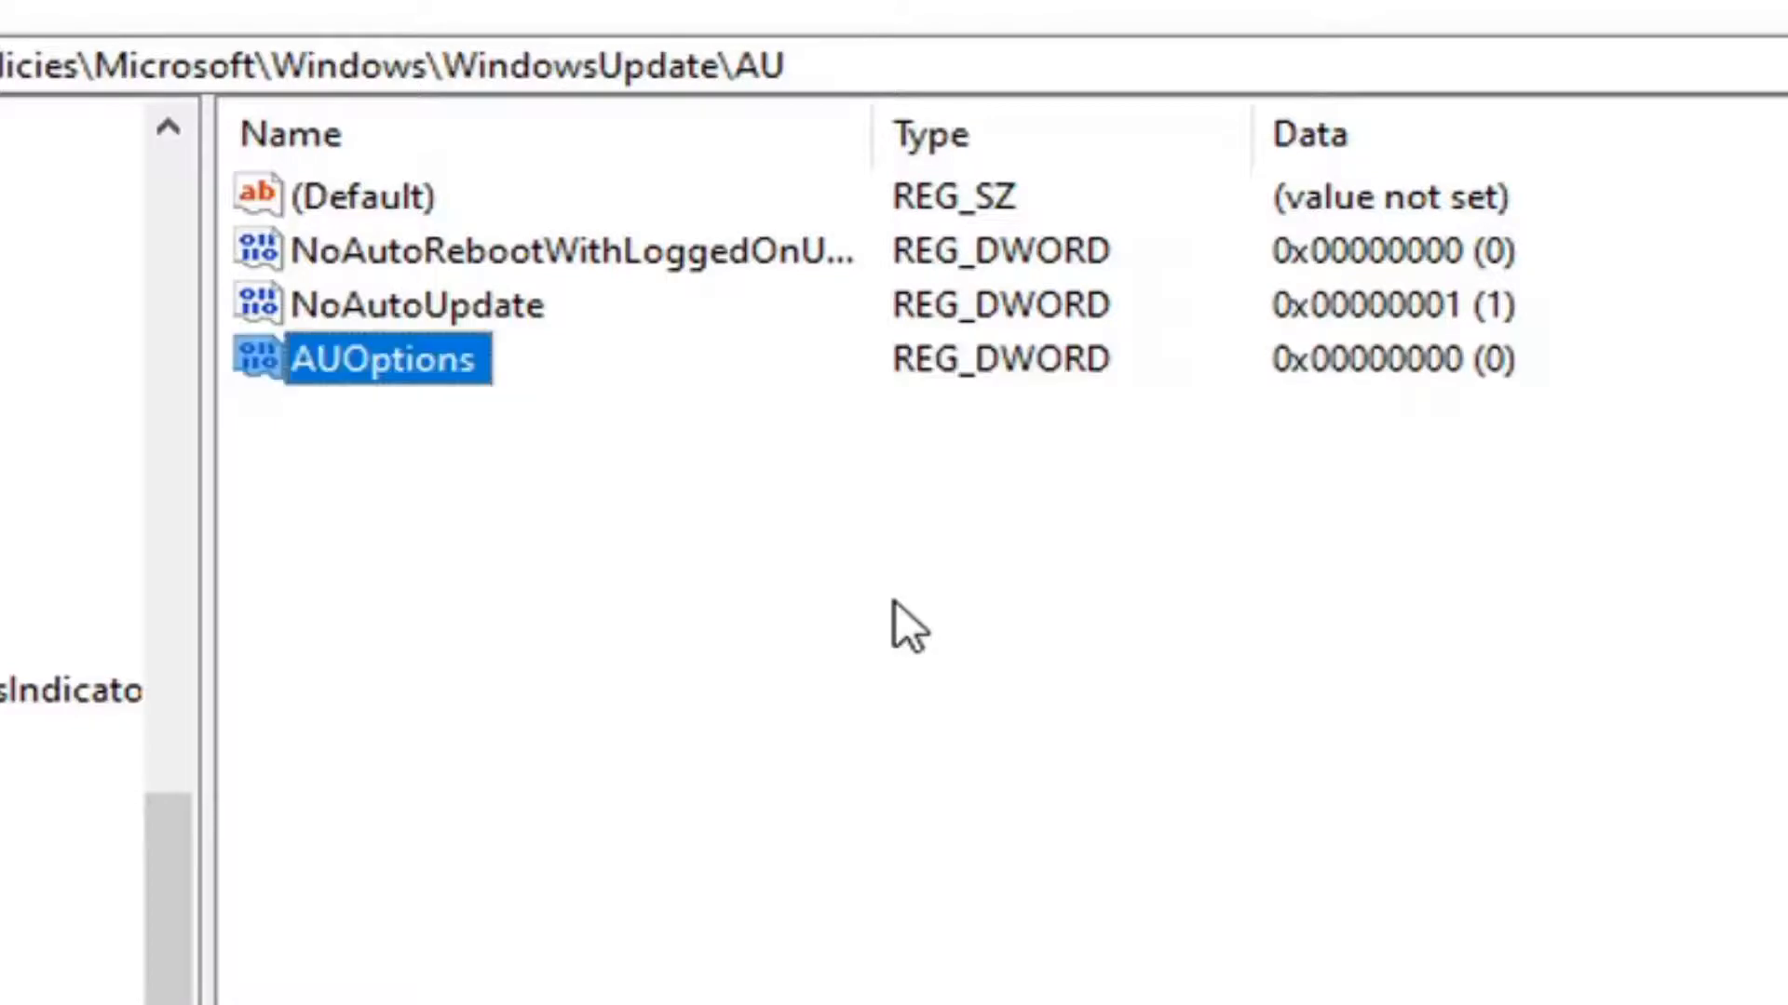
- Set the value data of the AUOptions DWORD to 3 and accept the change
double_click(399, 378)
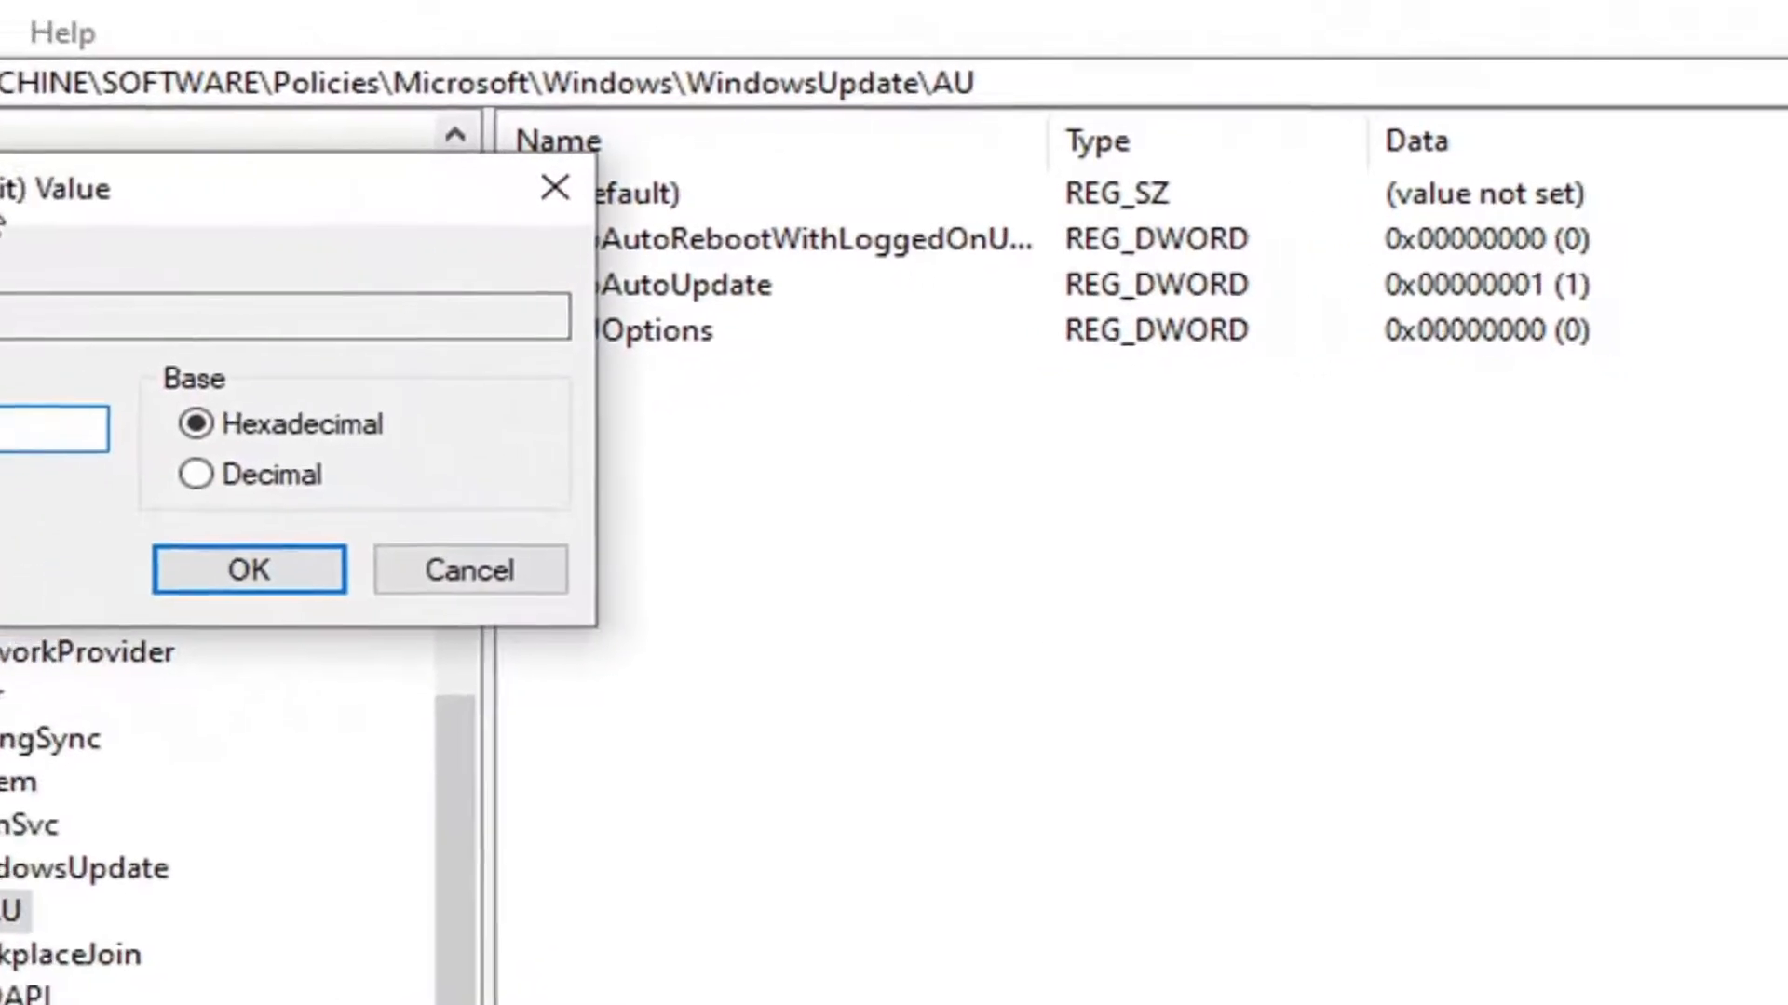
click(316, 383)
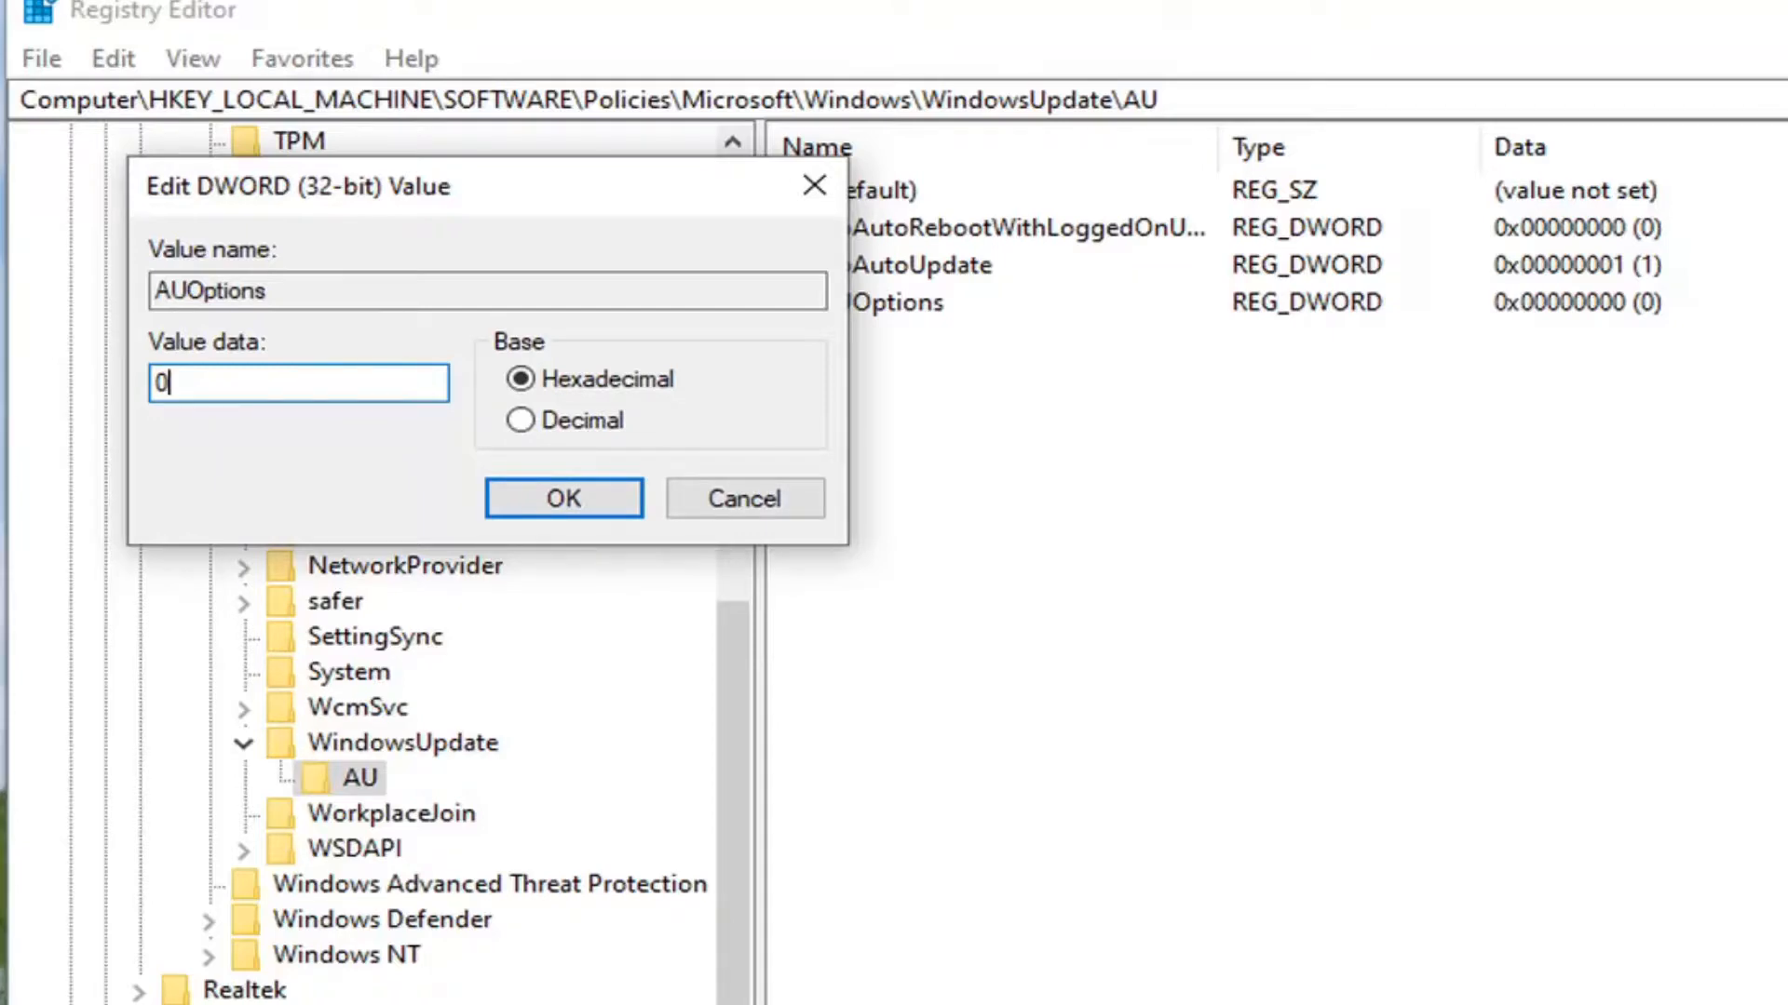
key(shift+Left)
text(3)
click(545, 499)
- Collapse the expanded registry branches back up to Computer and close the Registry Editor
click(244, 744)
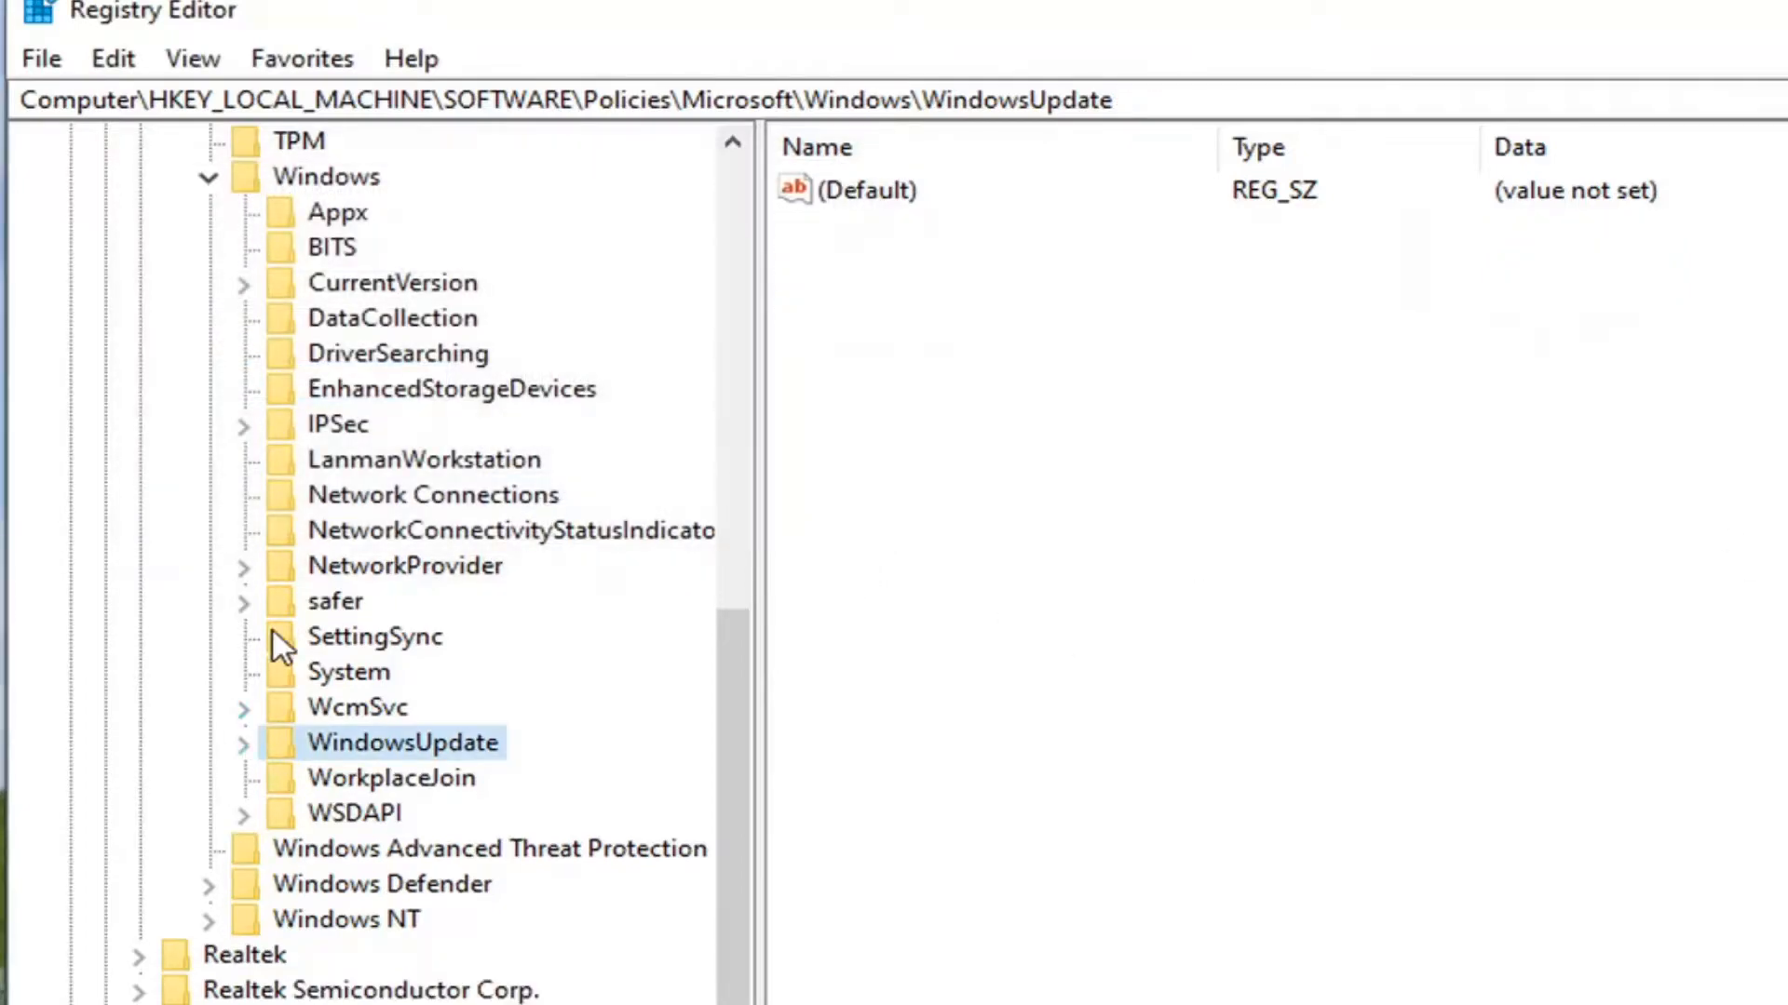
scroll(261, 578, up, 3)
click(216, 493)
click(225, 415)
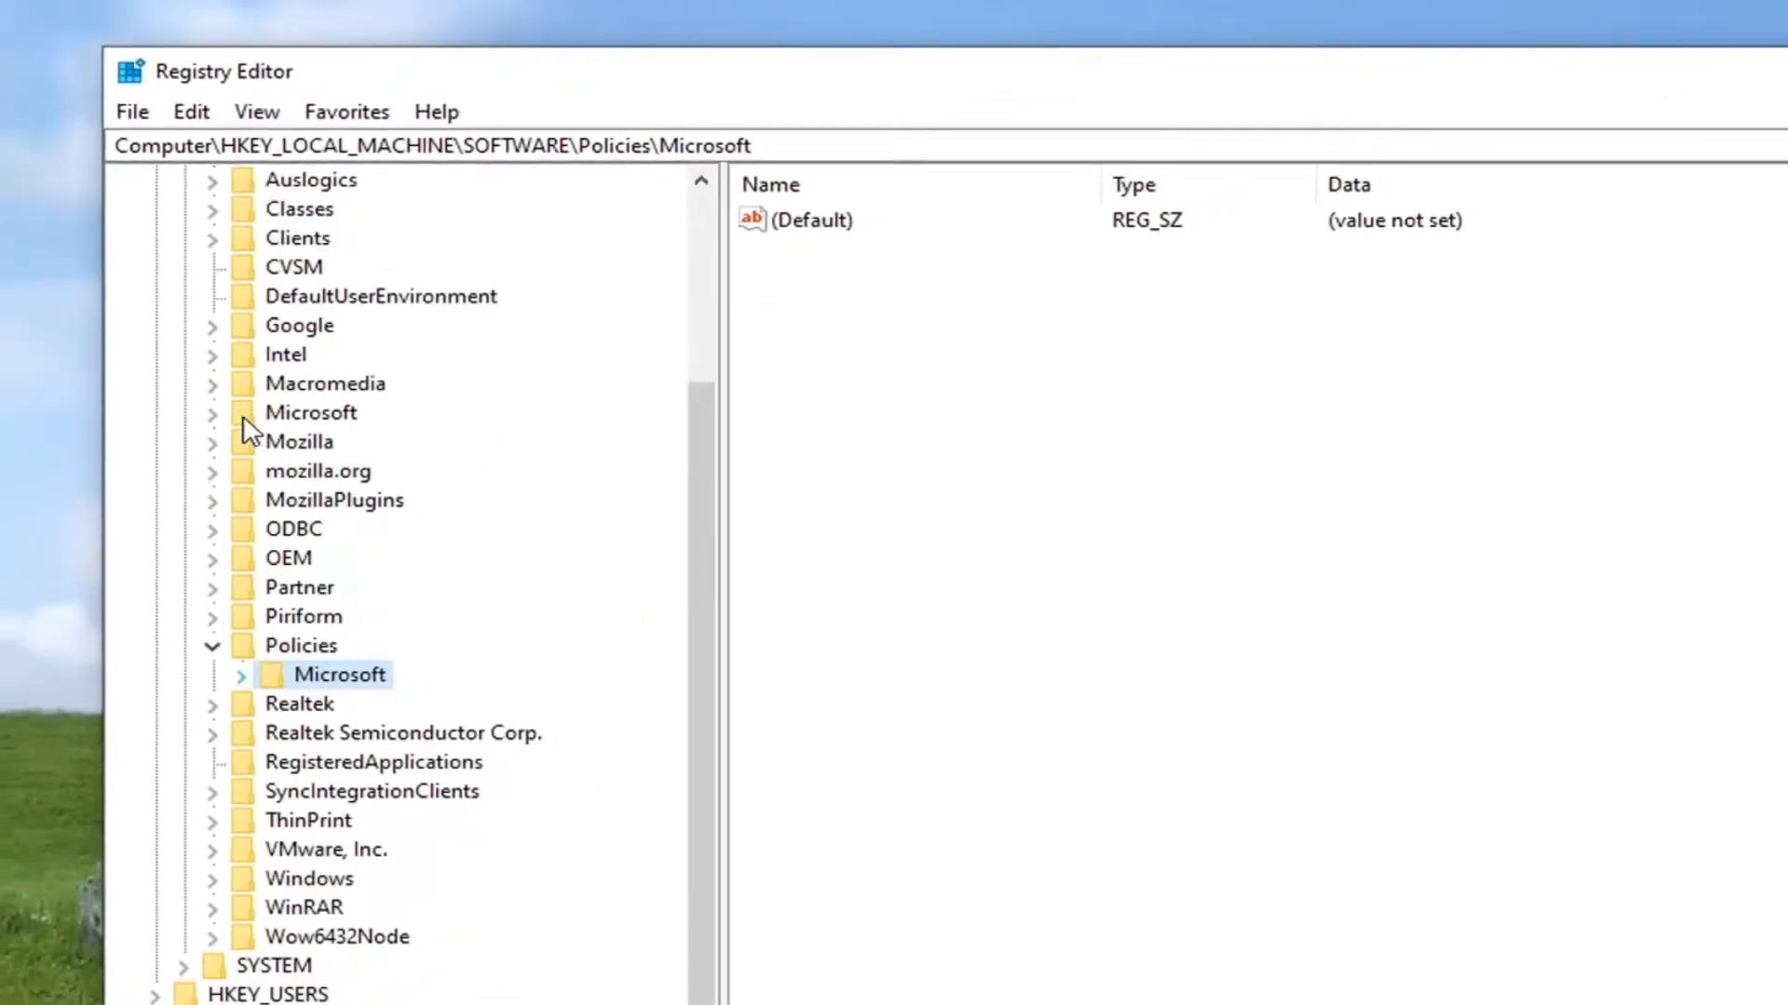
click(193, 699)
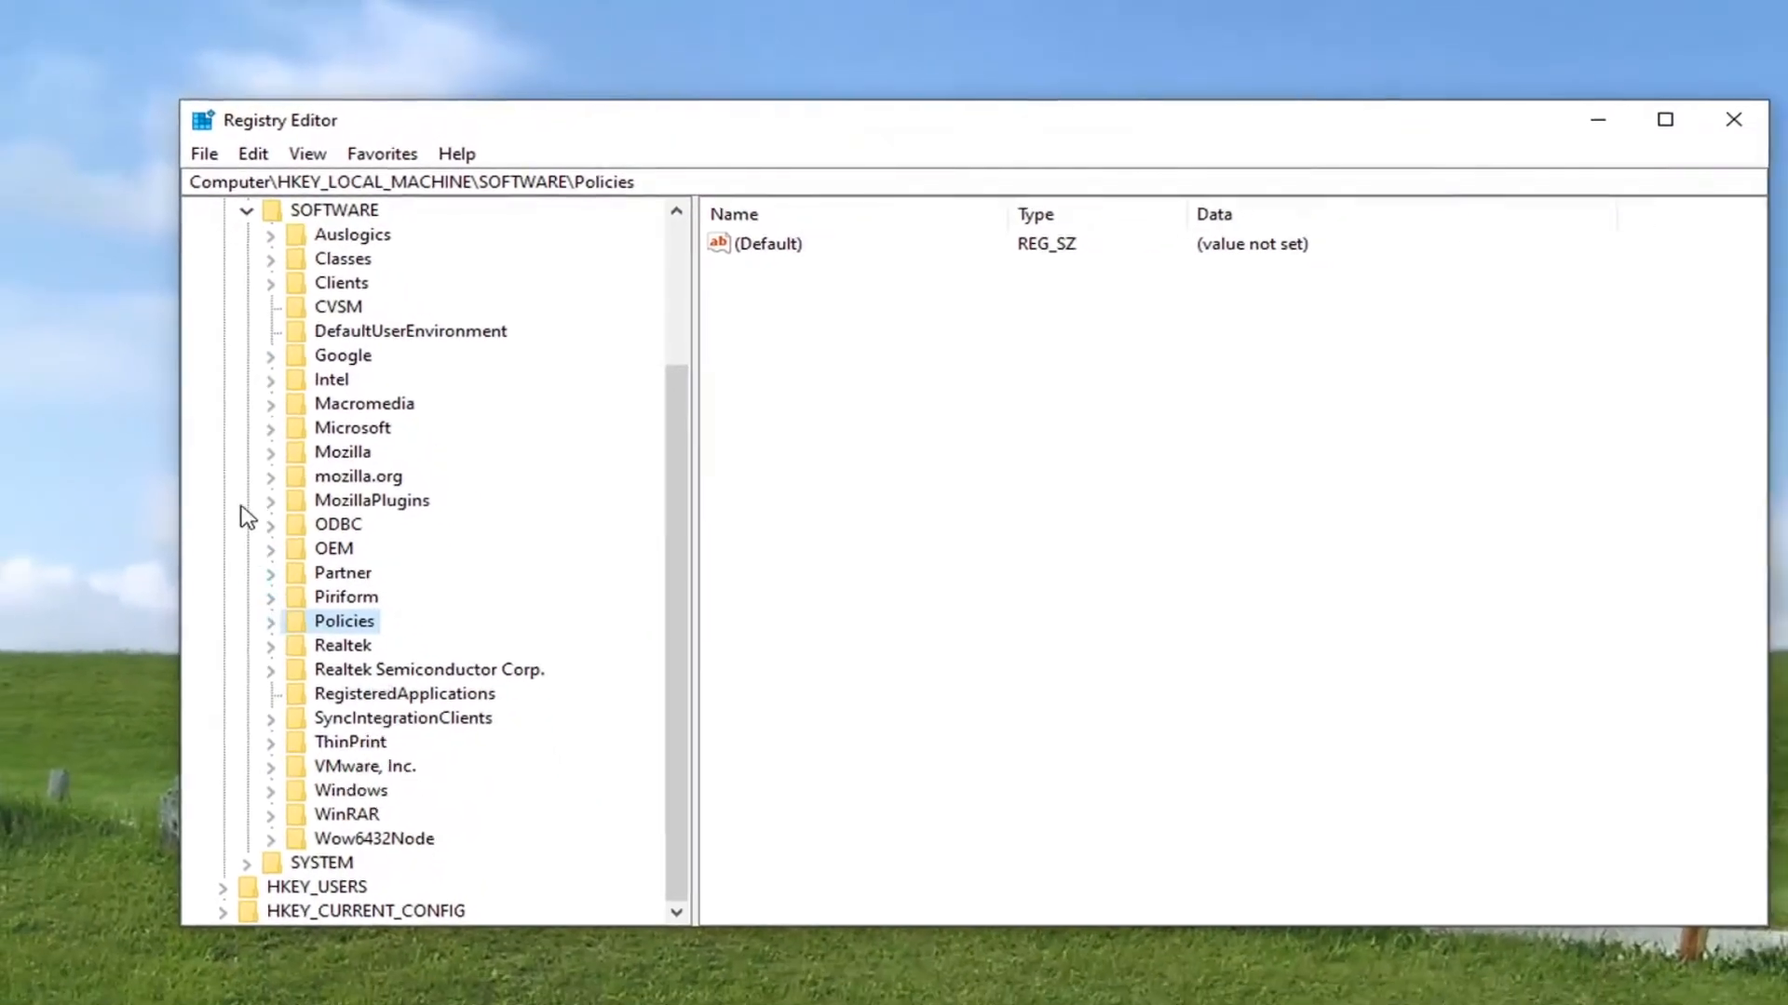
scroll(247, 517, up, 3)
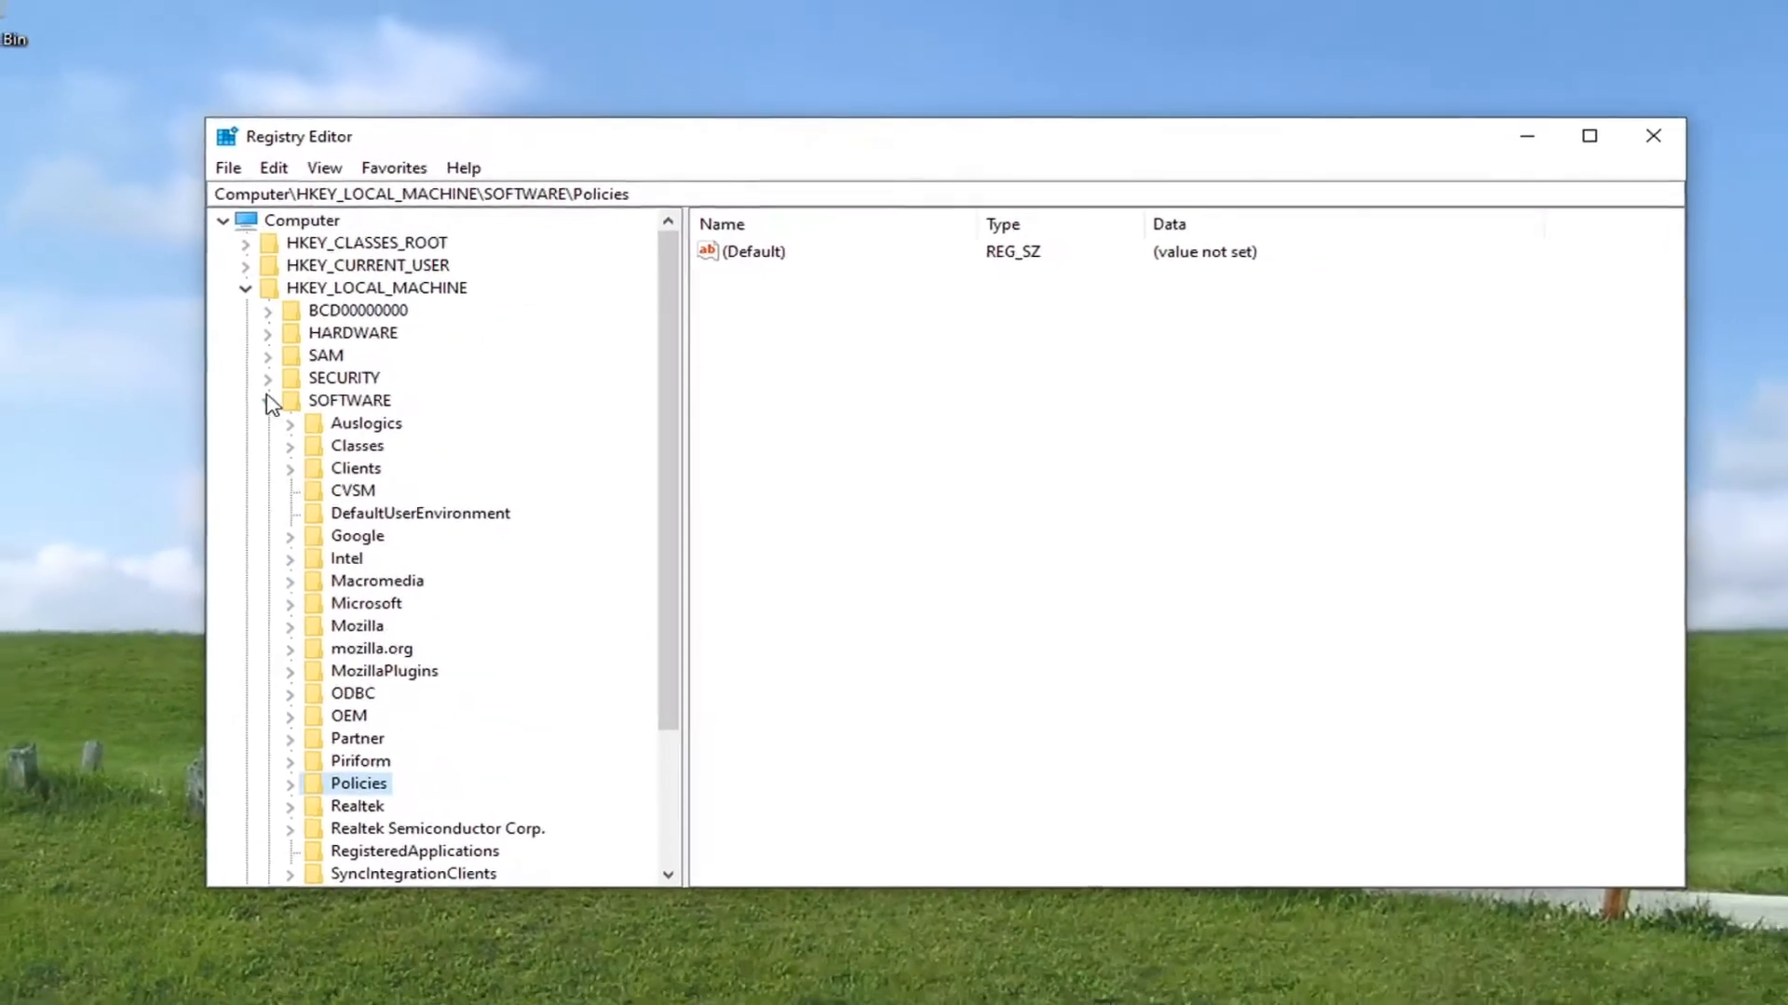
click(245, 403)
click(220, 283)
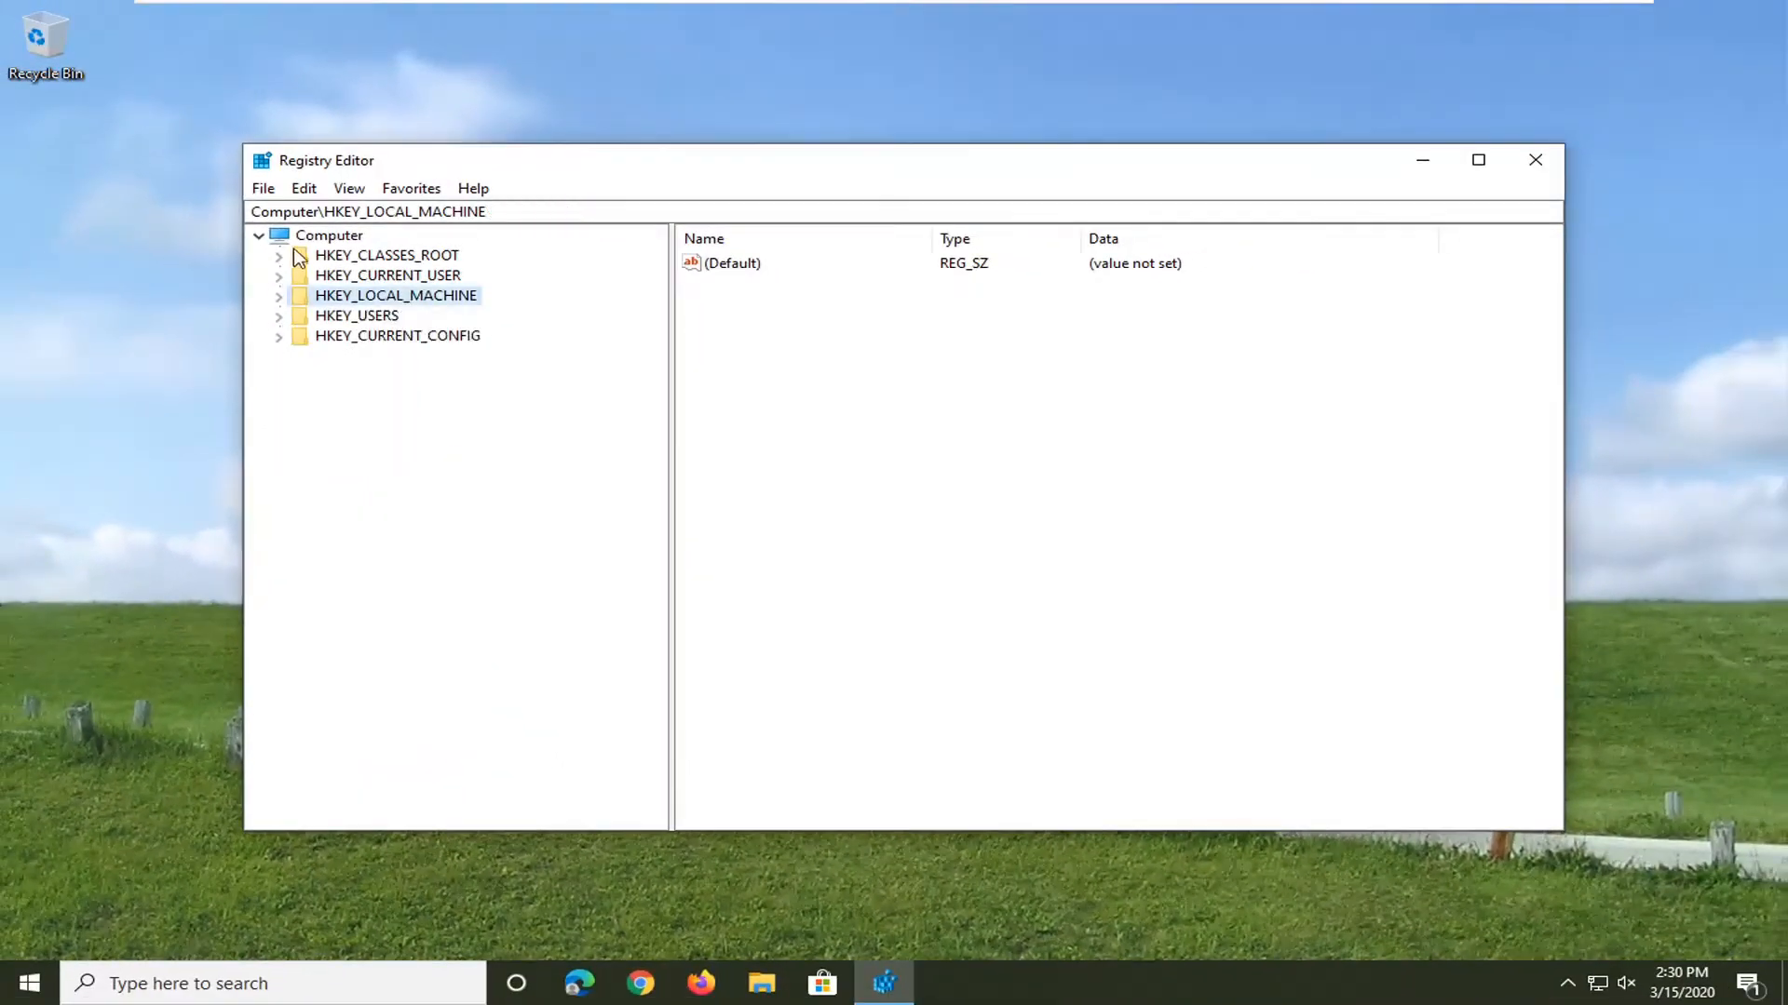
key(Left)
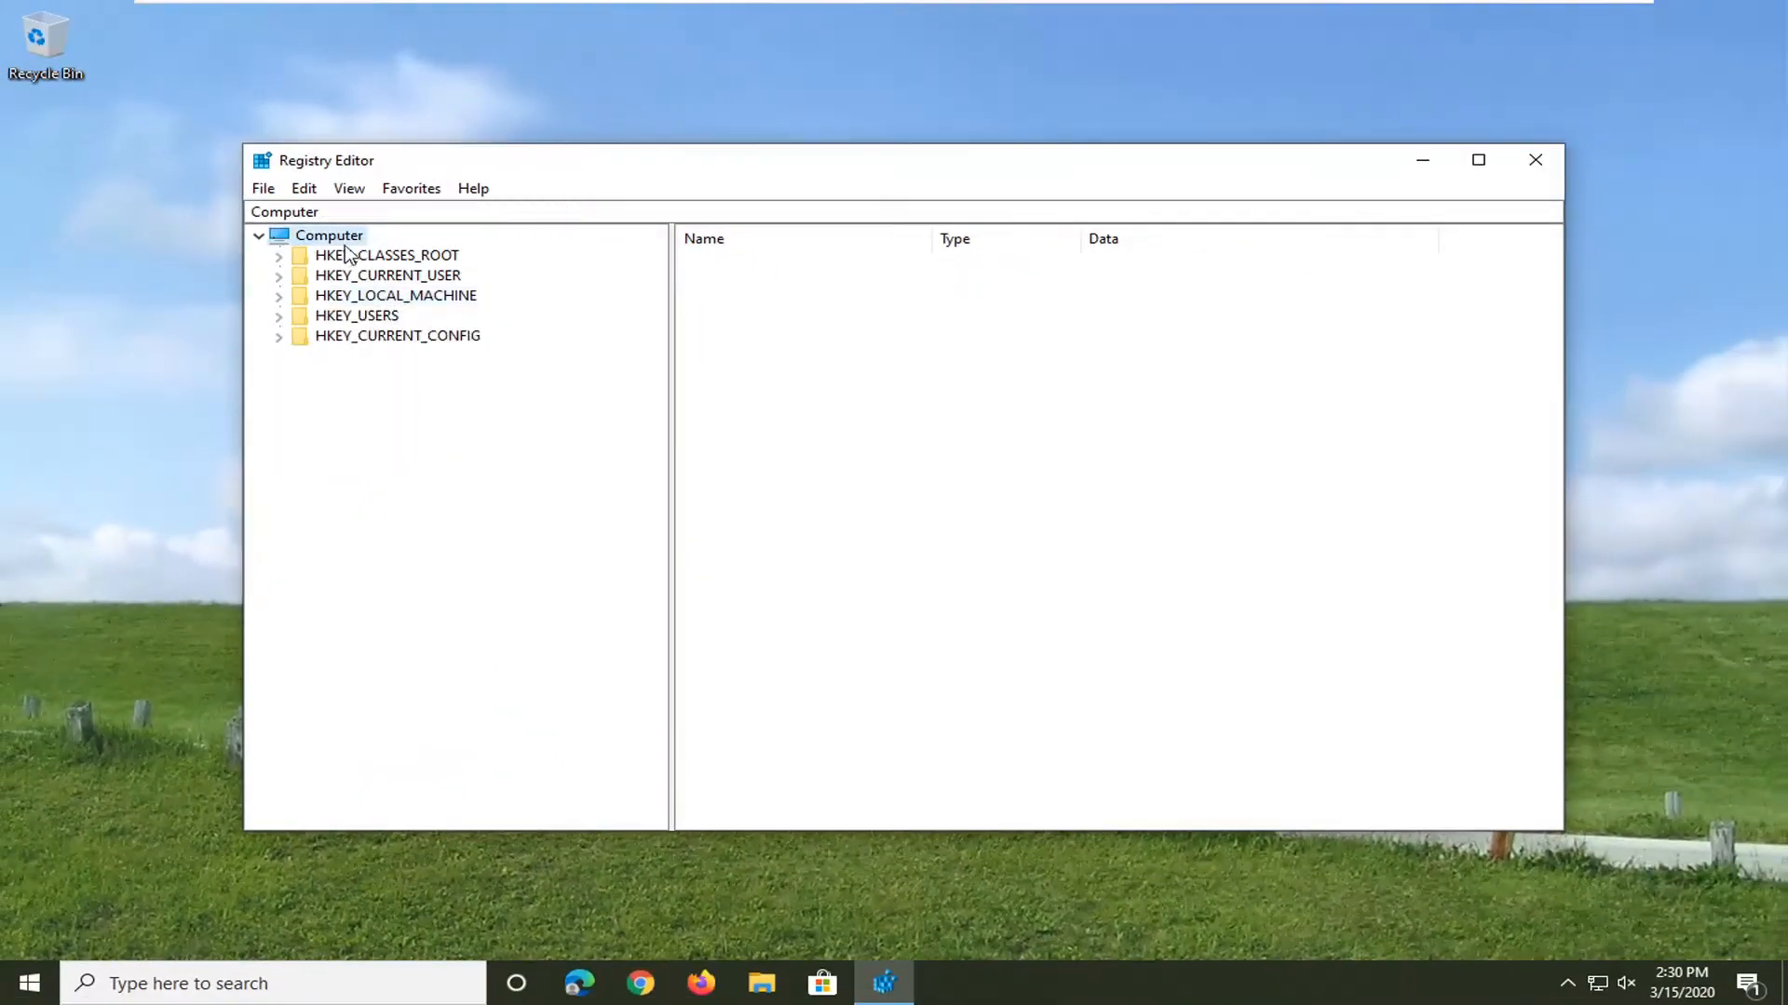
click(1547, 163)
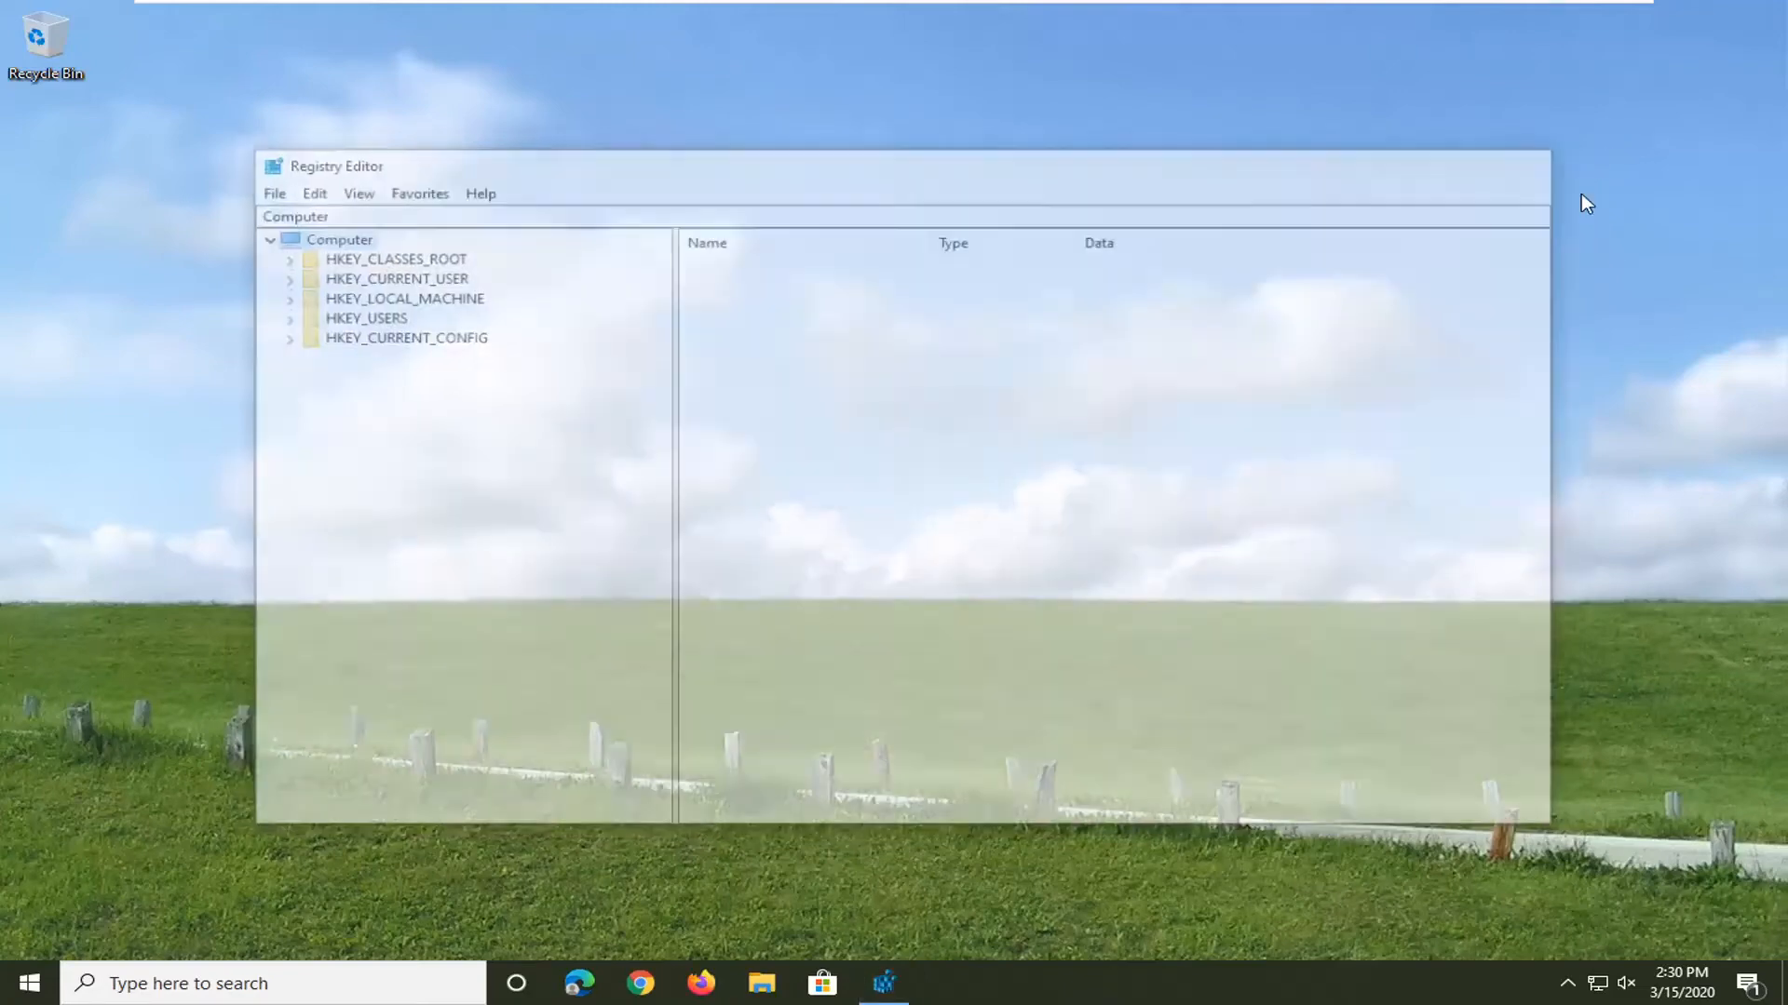